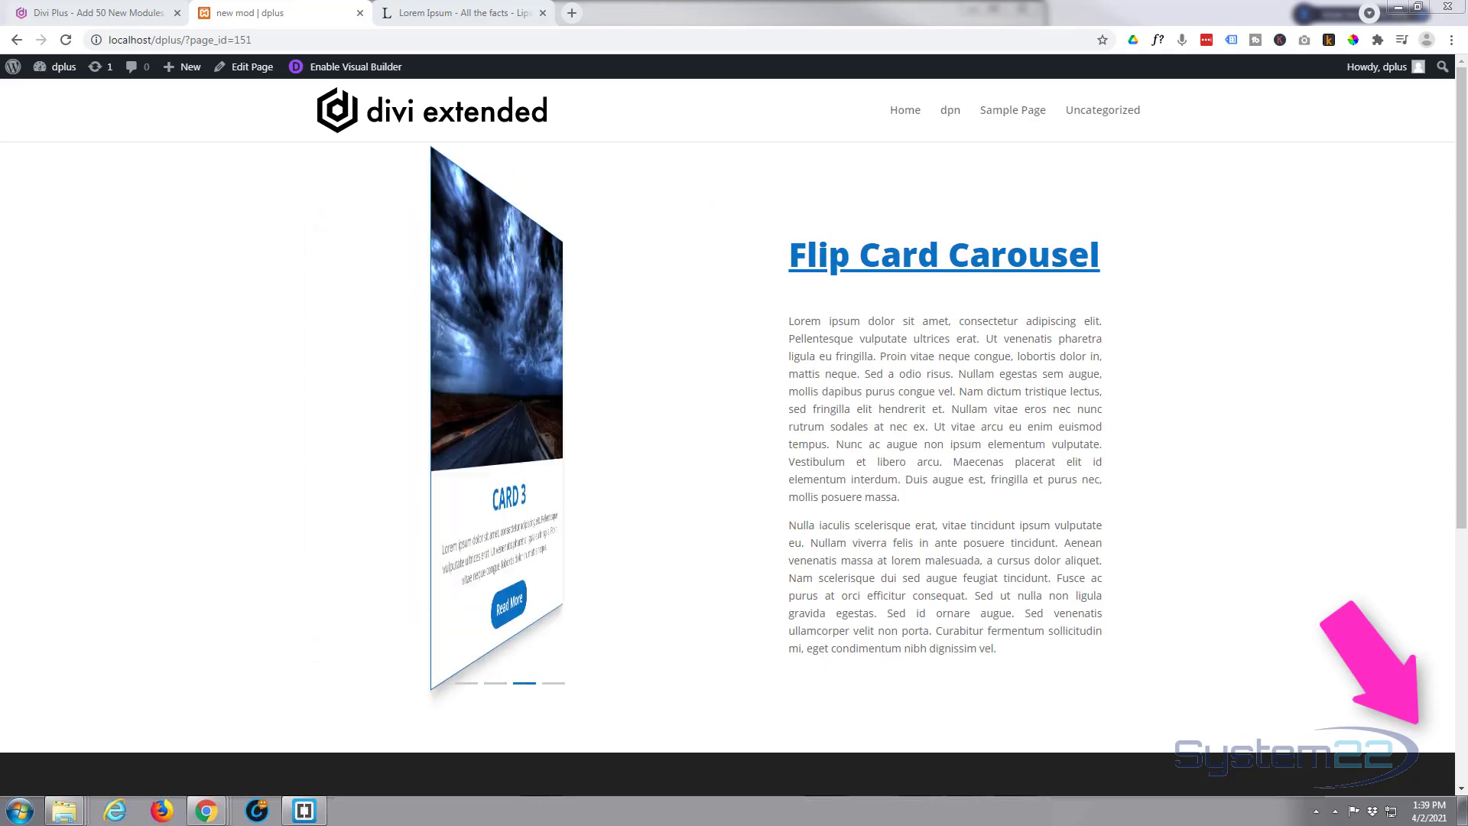
Browse the Divi Plus modules list on Divi Extended, then return to the Flip Card Carousel page.
{"action": "left_click", "coordinate": [61, 13]}
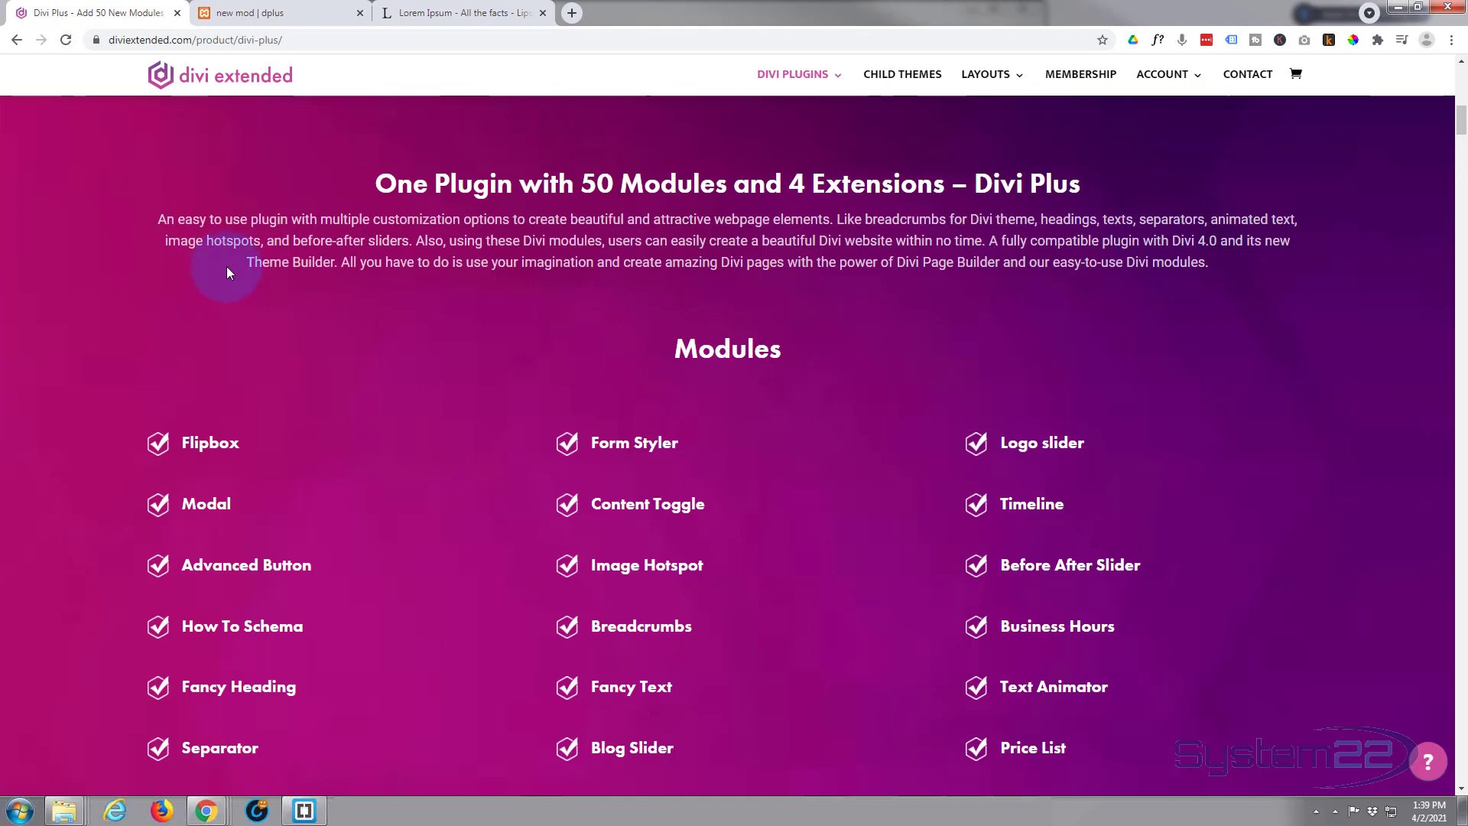
{"action": "scroll", "coordinate": [157, 334], "scroll_direction": "down", "scroll_amount": 8}
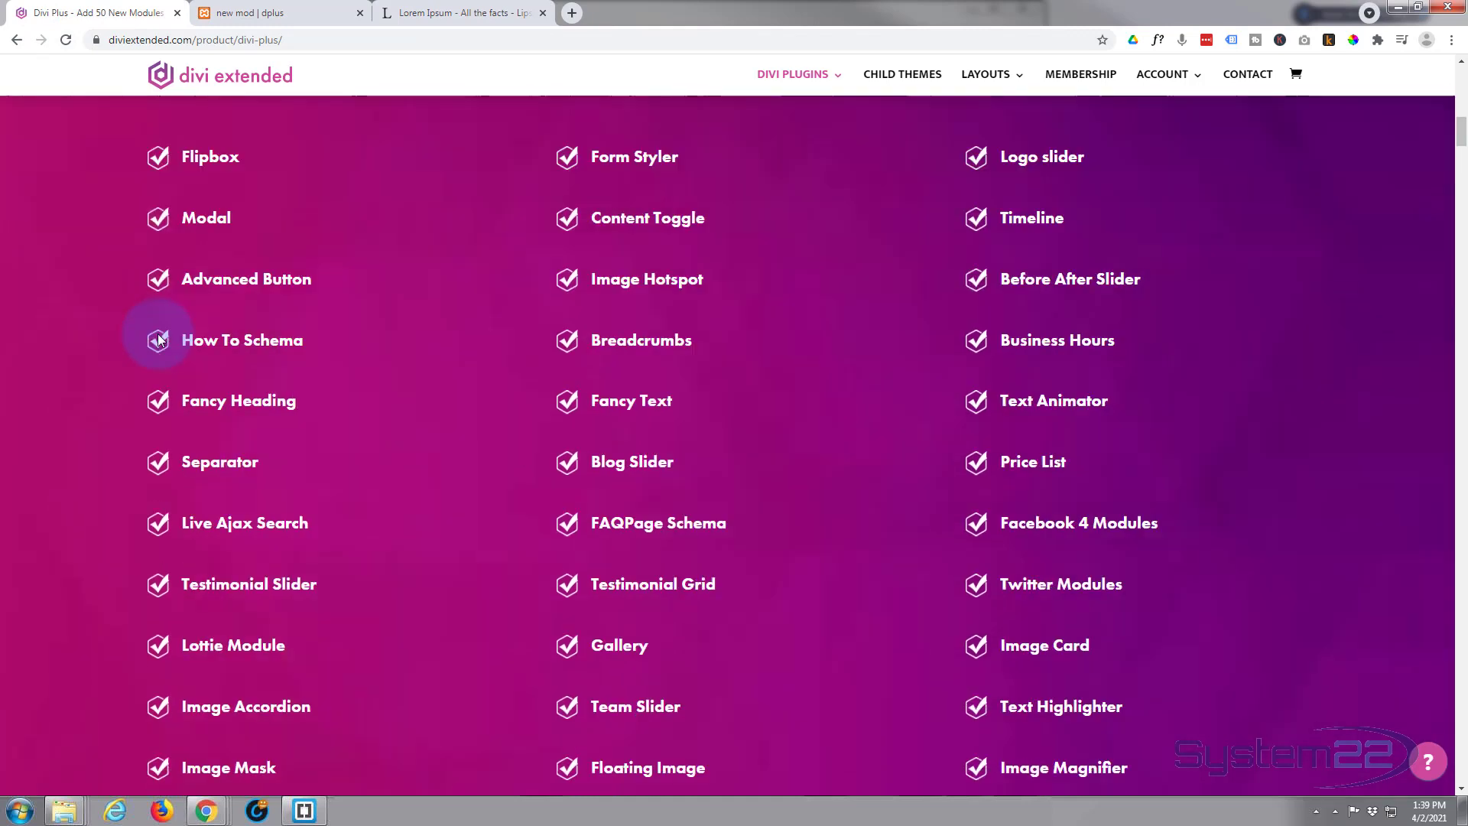
{"action": "scroll", "coordinate": [159, 335], "scroll_direction": "down", "scroll_amount": 3}
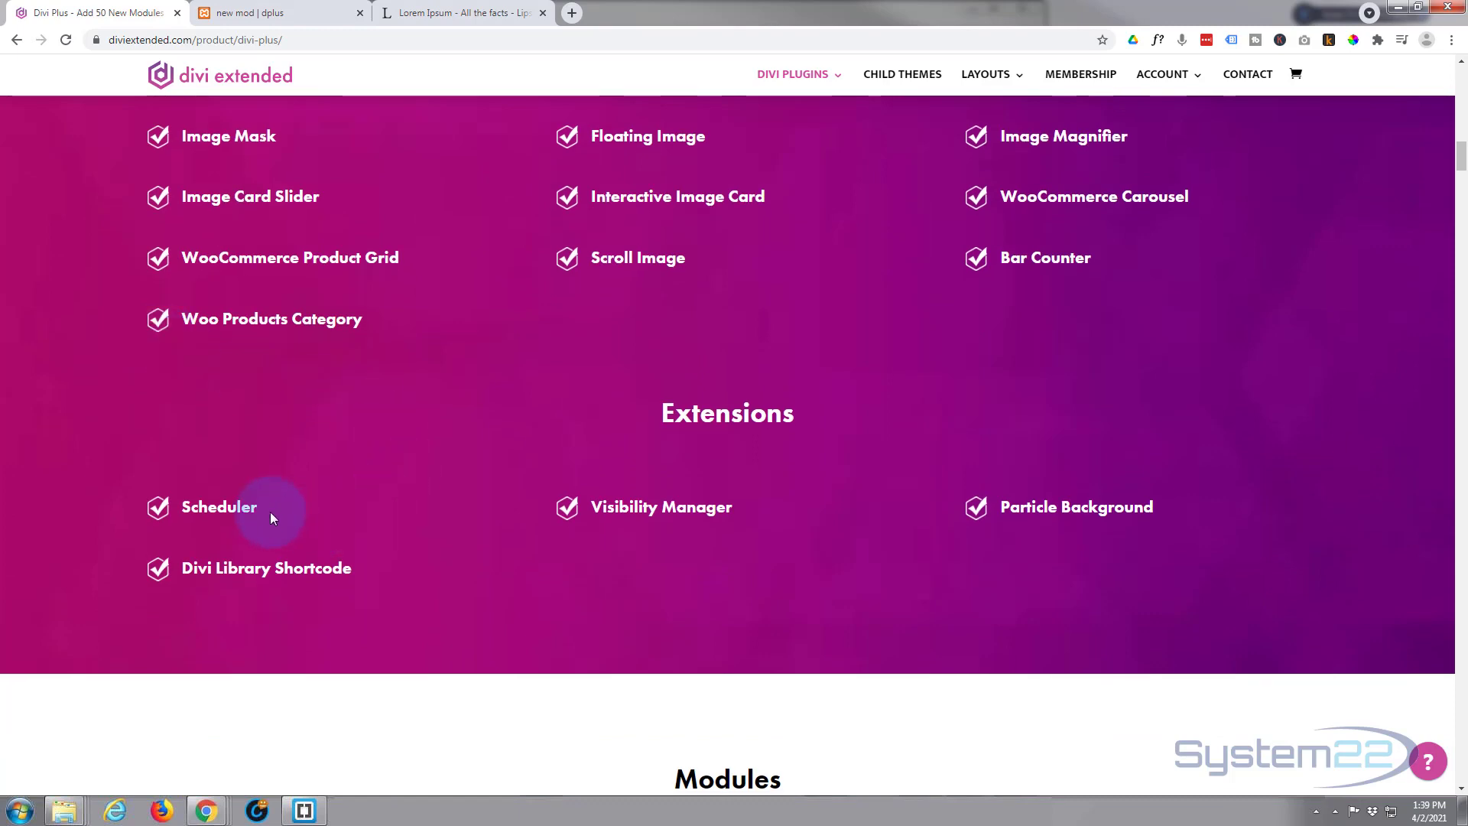
{"action": "left_click", "coordinate": [292, 4]}
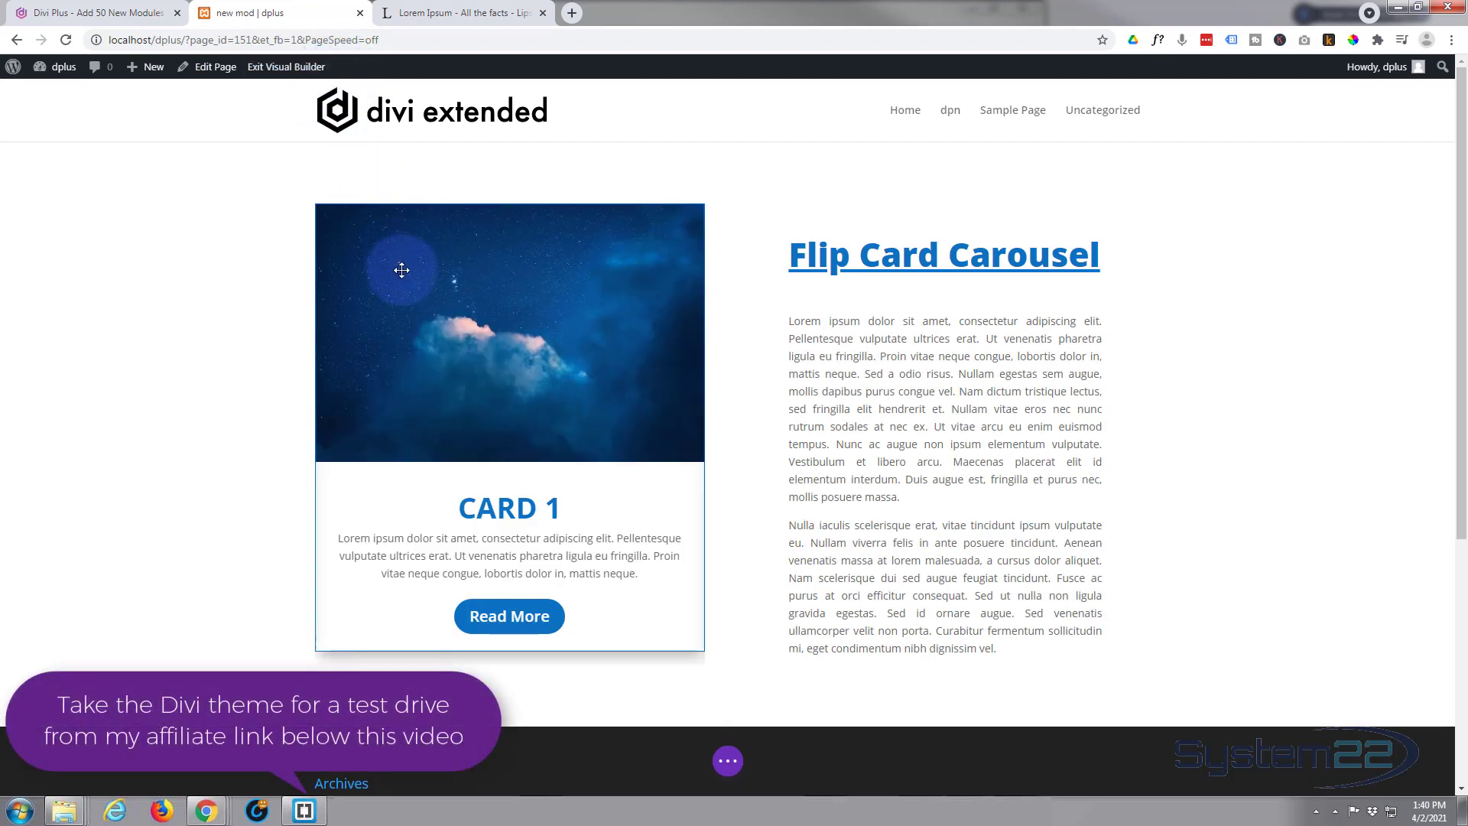
Bring up the toolbars of the carousel card module in the visual builder.
{"action": "mouse_move", "coordinate": [401, 270]}
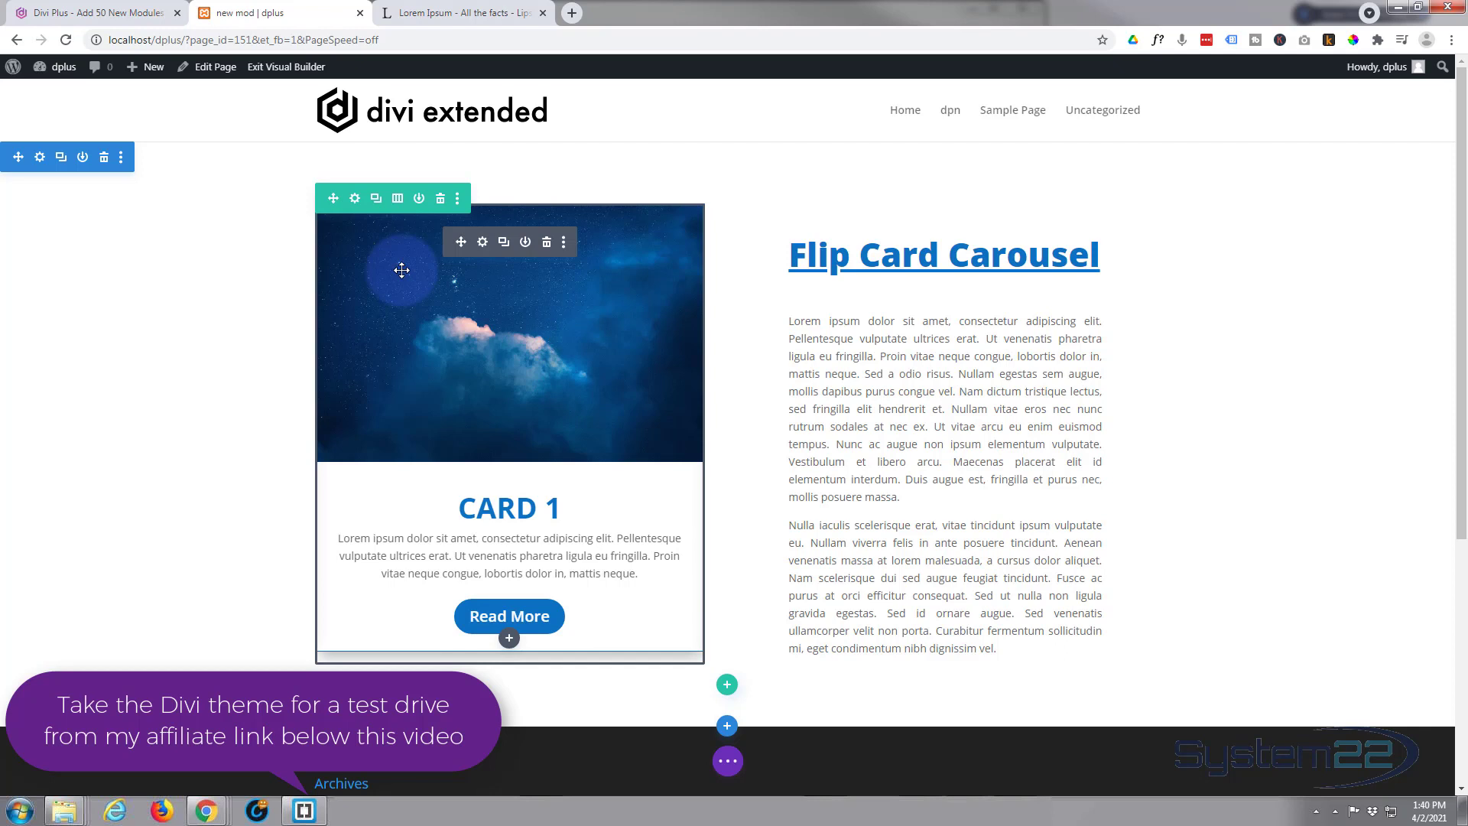
Delete the old flip card and insert a DP Image Card Carousel module in the left column.
{"action": "left_click", "coordinate": [546, 243]}
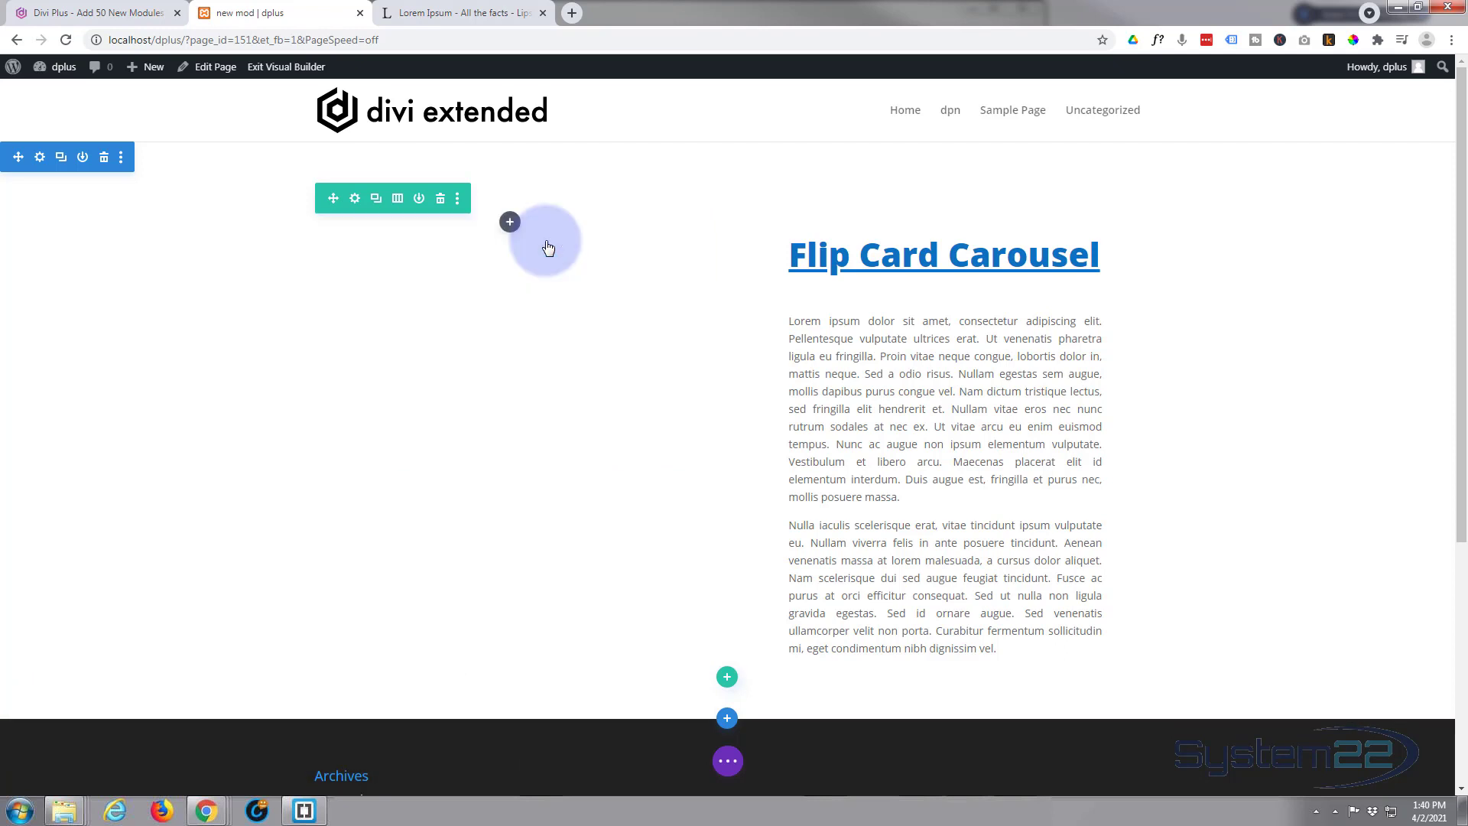
{"action": "left_click", "coordinate": [511, 223]}
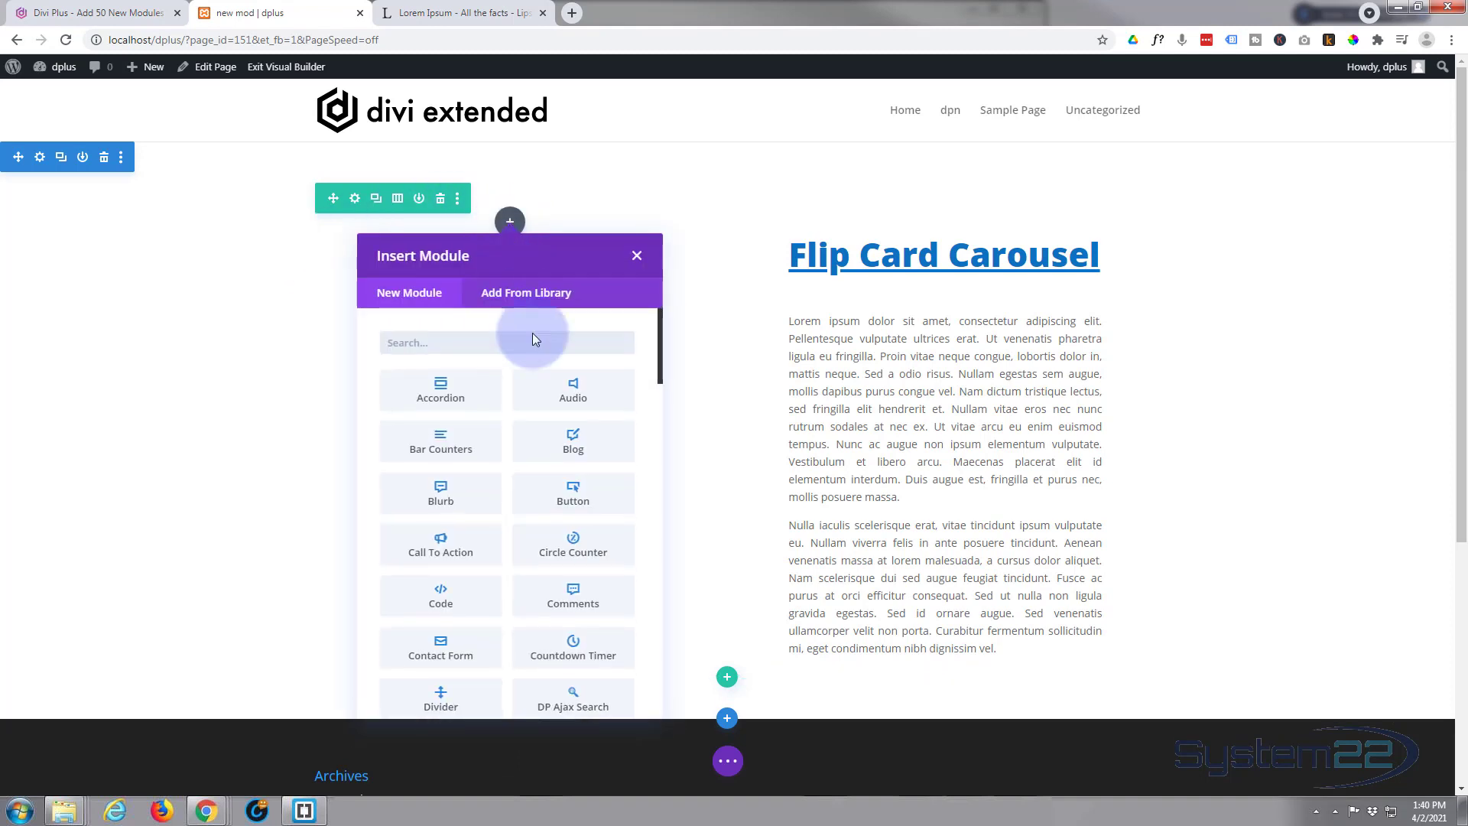
{"action": "scroll", "coordinate": [539, 402], "scroll_direction": "down", "scroll_amount": 3}
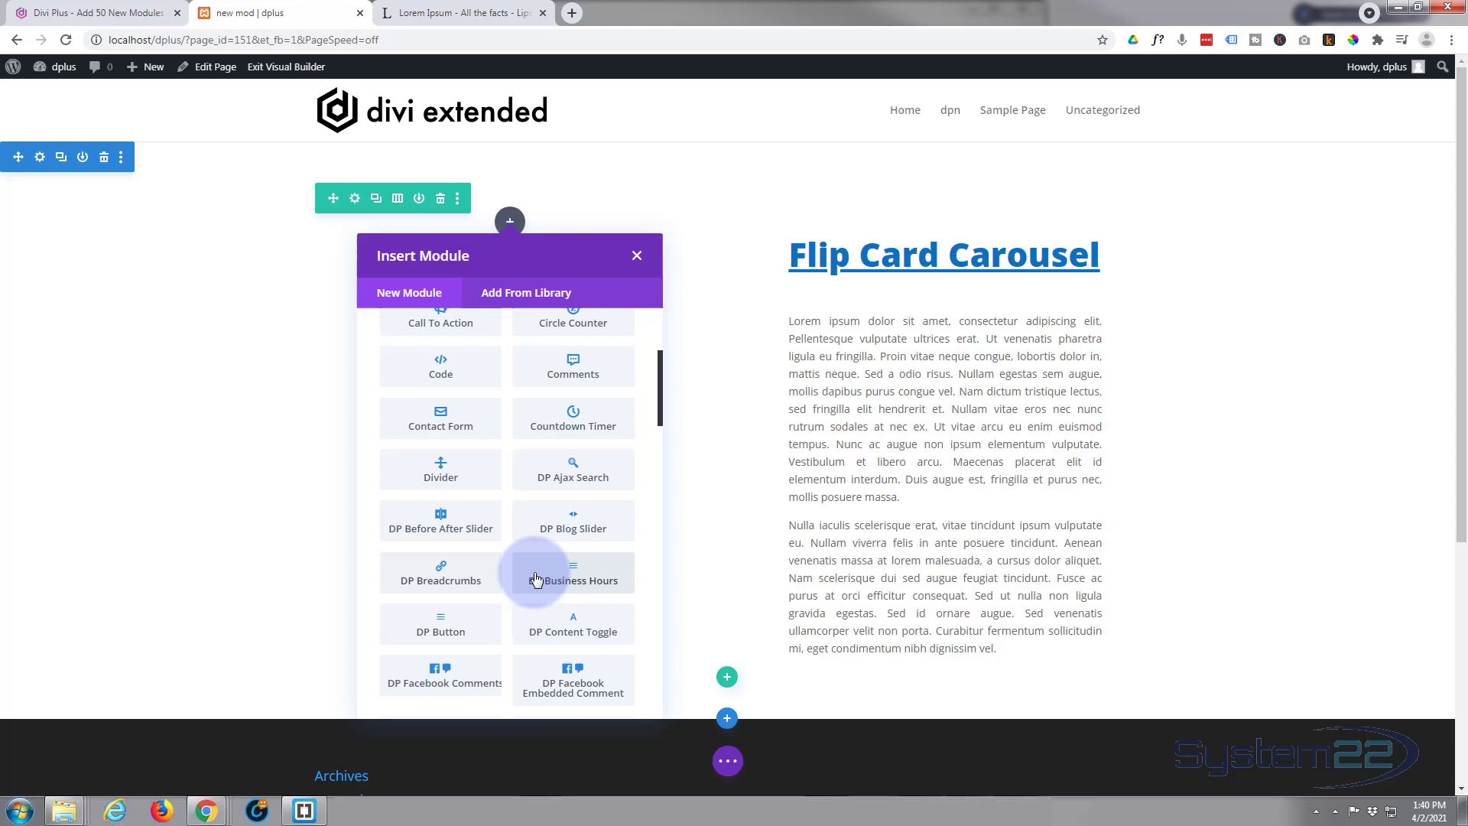
{"action": "scroll", "coordinate": [545, 556], "scroll_direction": "down", "scroll_amount": 4}
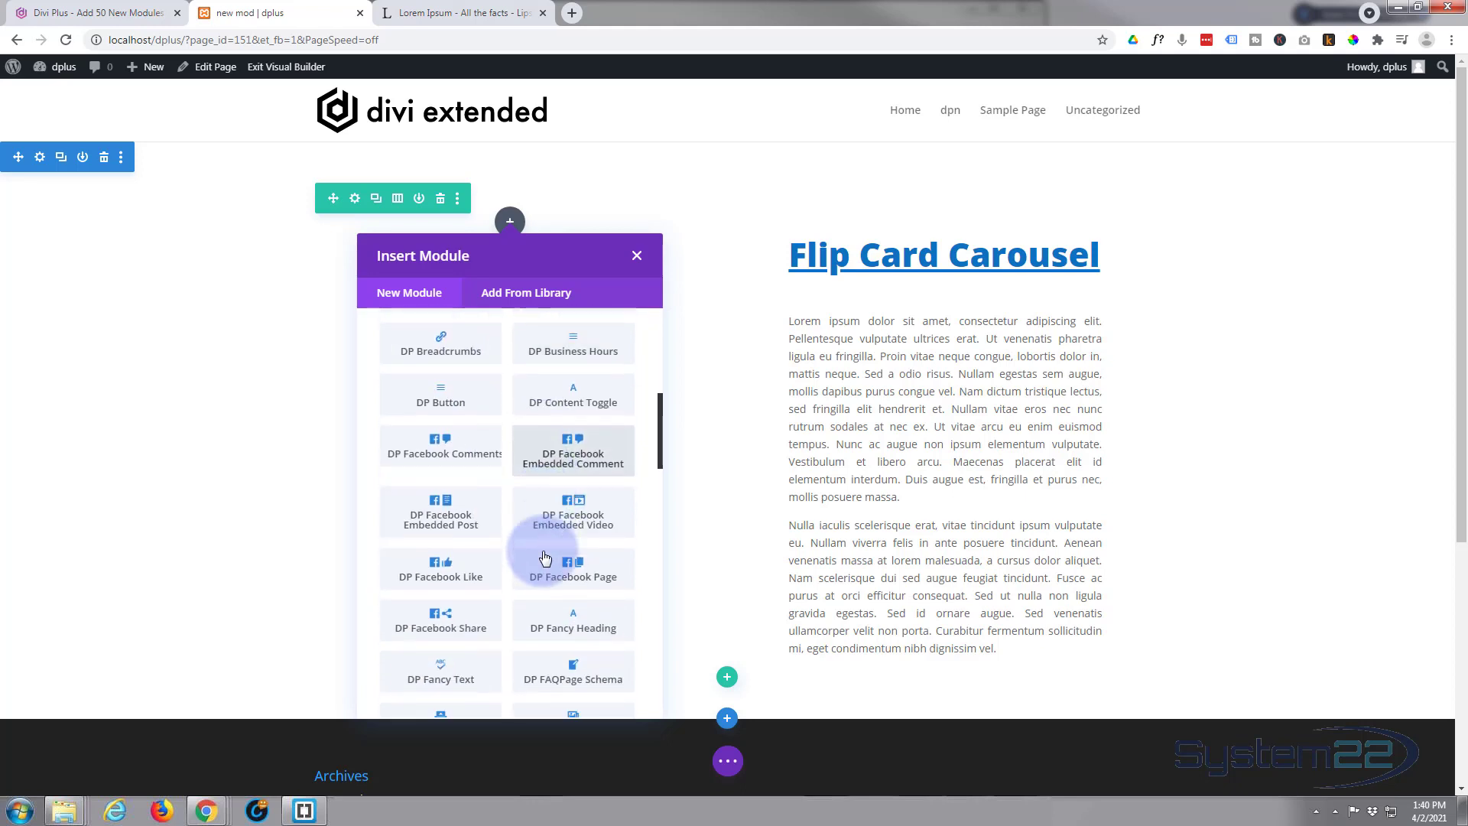
{"action": "scroll", "coordinate": [544, 557], "scroll_direction": "down", "scroll_amount": 1}
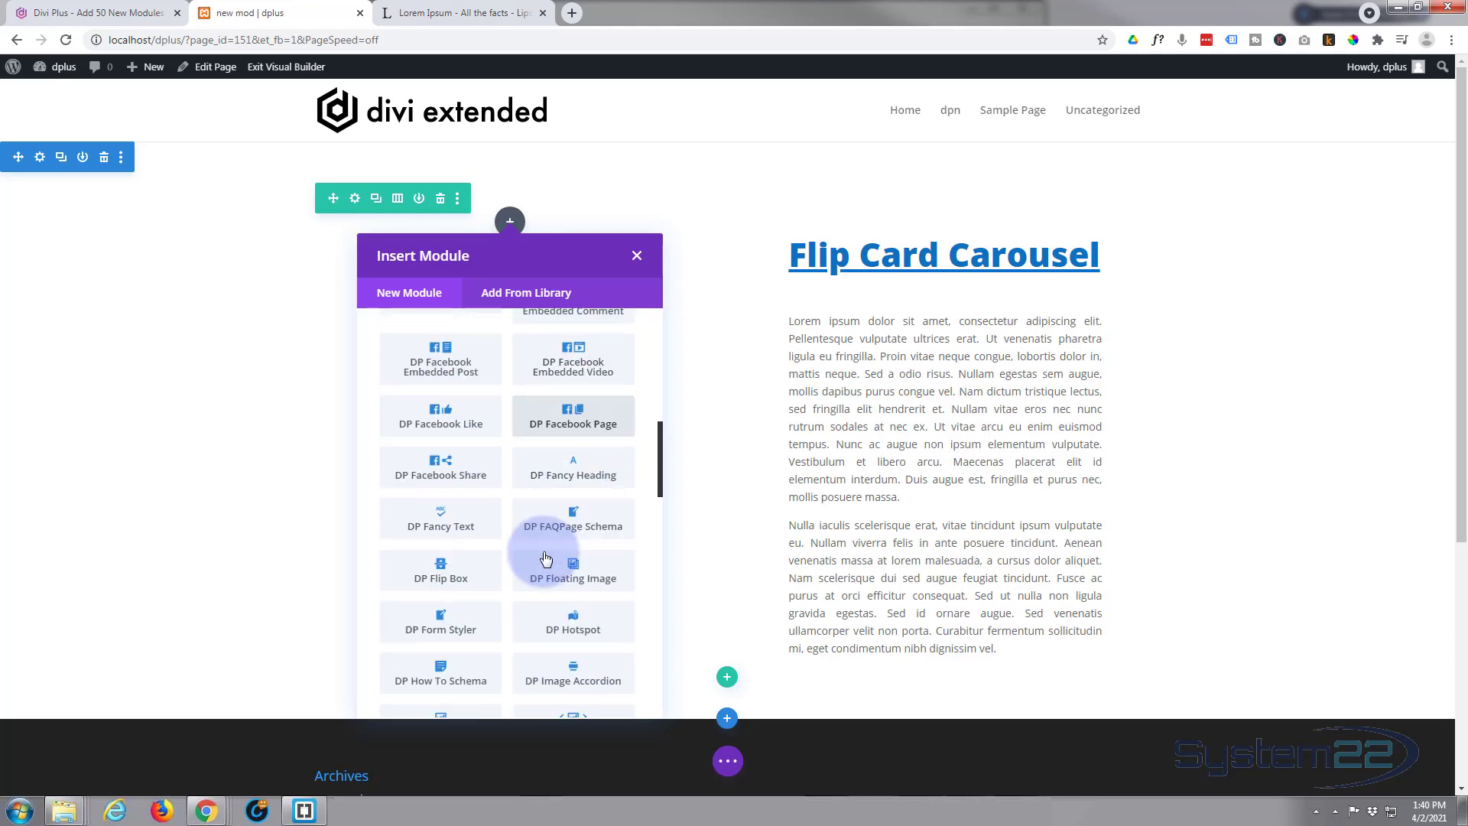
{"action": "scroll", "coordinate": [535, 561], "scroll_direction": "down", "scroll_amount": 3}
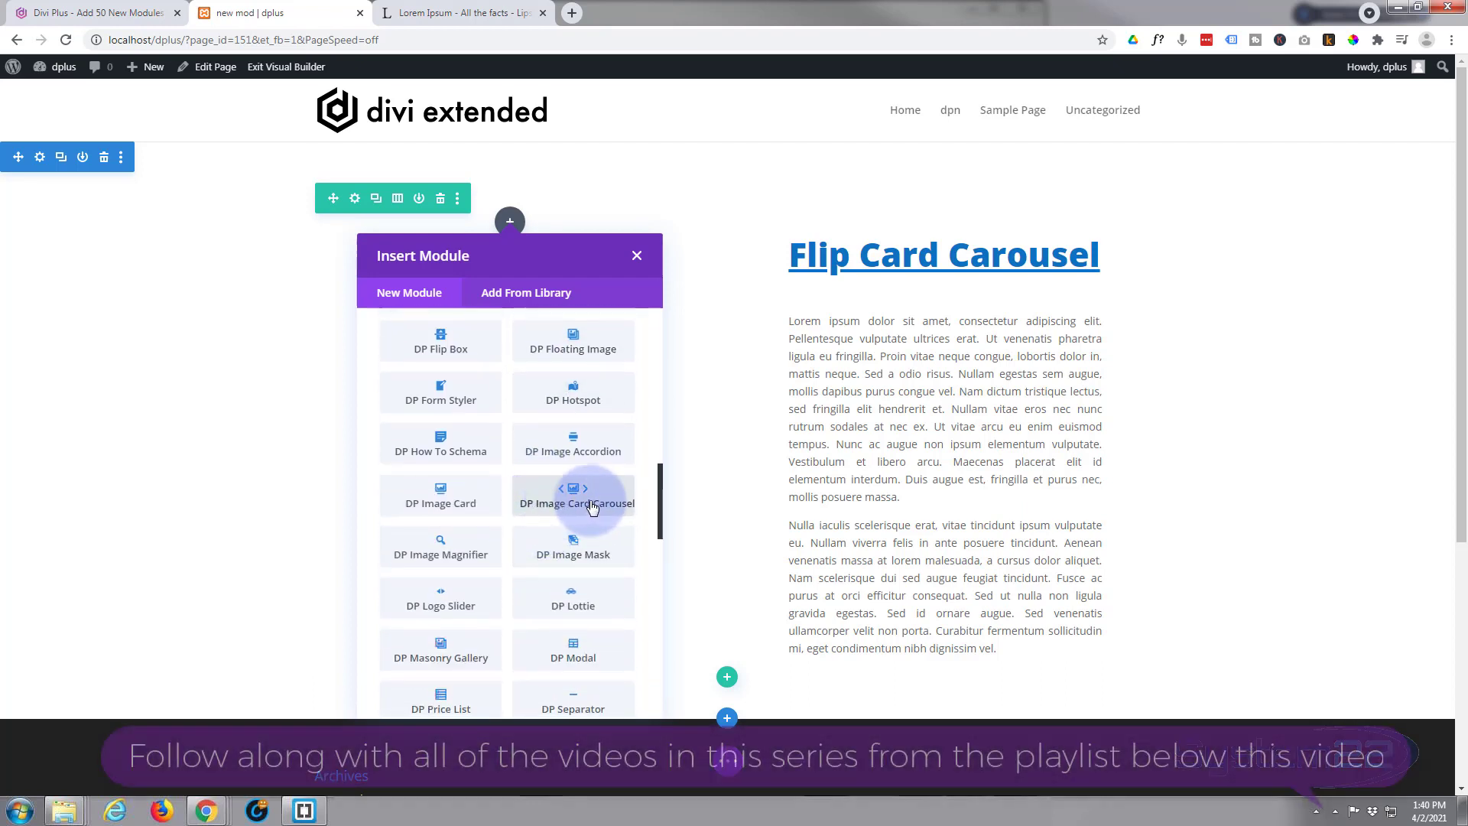
{"action": "left_click", "coordinate": [593, 508]}
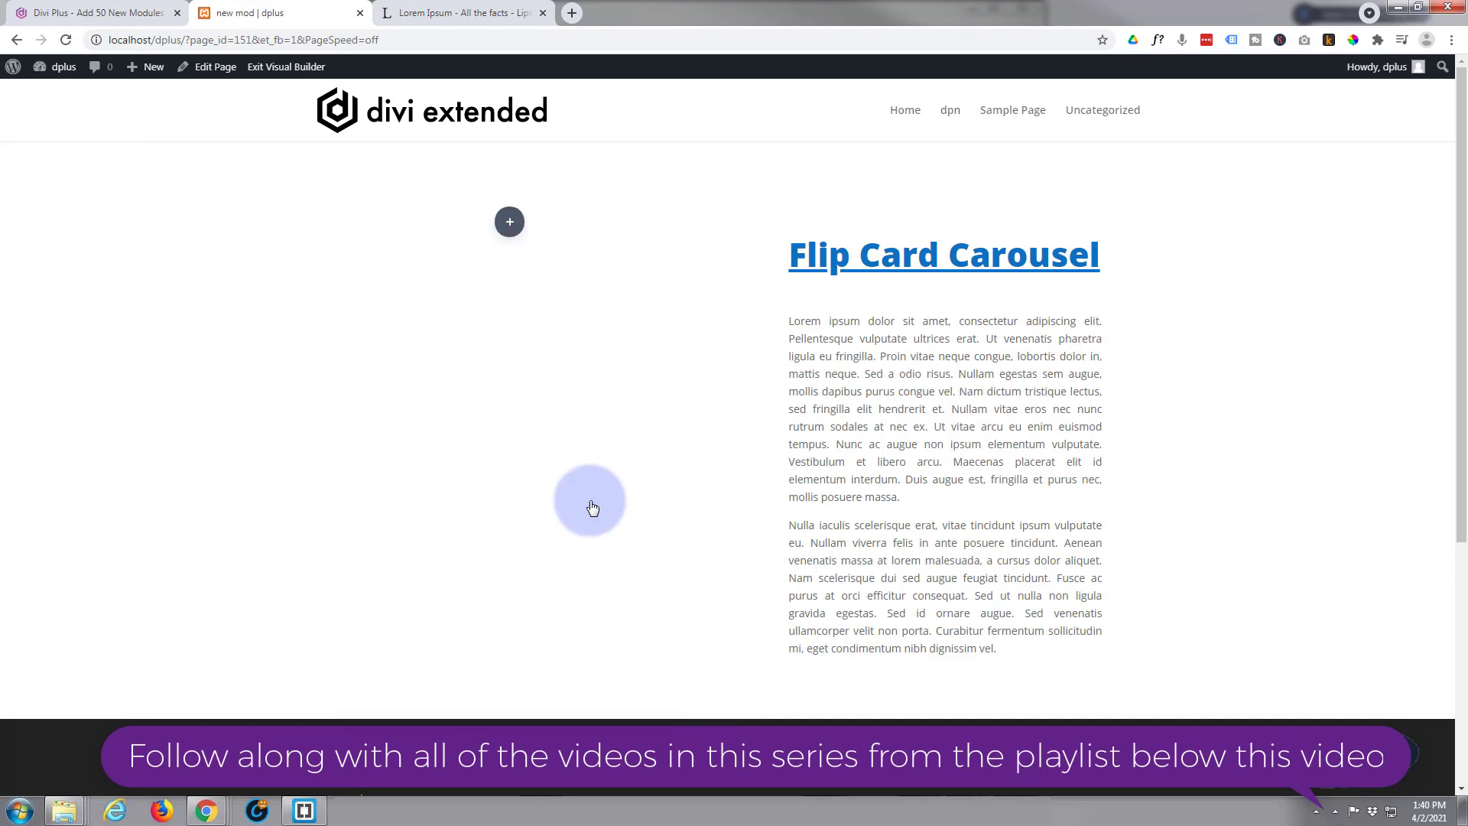
Drag the carousel settings panel to the right side of the page.
{"action": "left_click", "coordinate": [491, 202]}
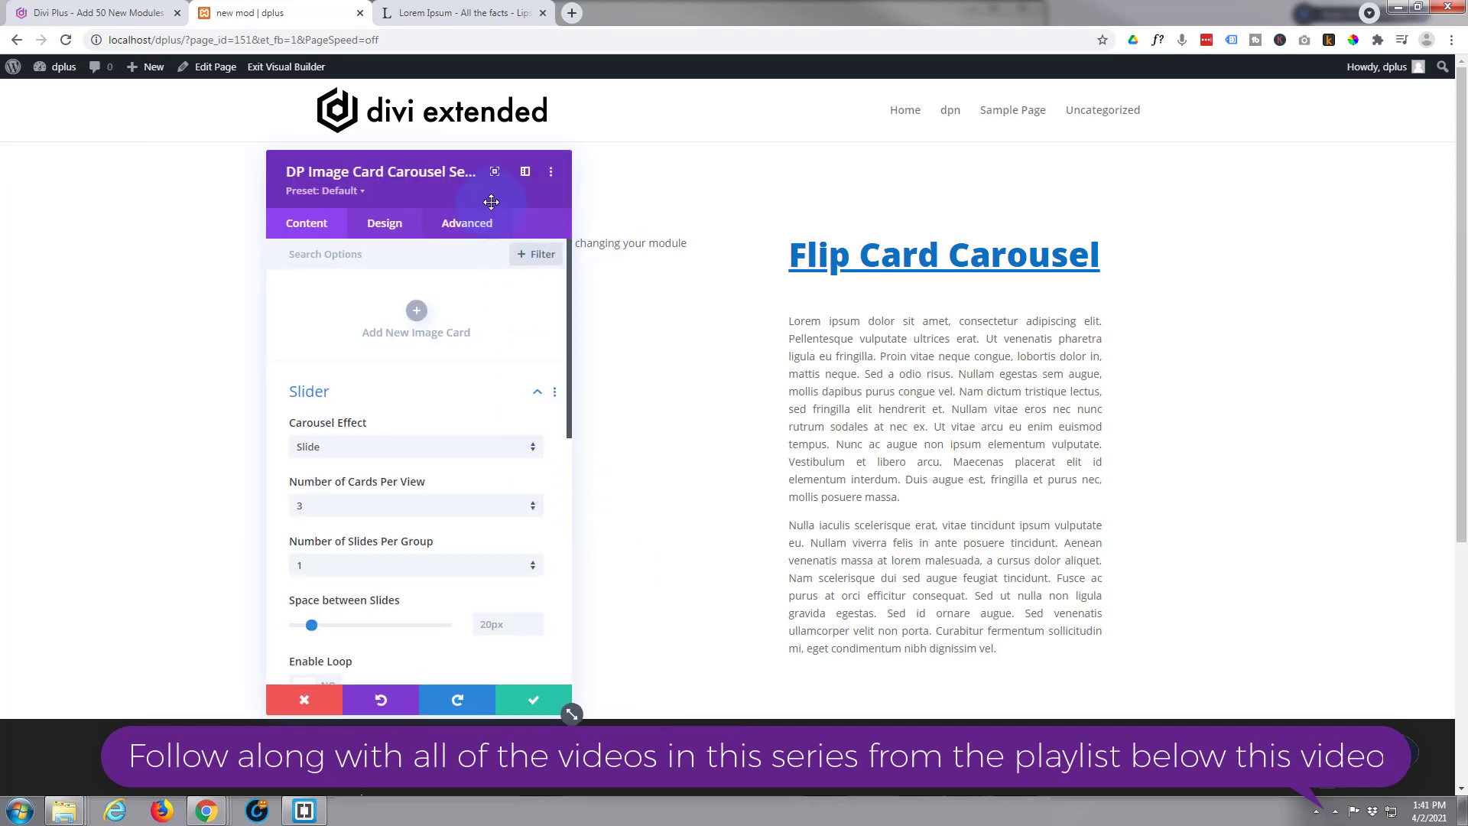
{"action": "left_click_drag", "start_coordinate": [504, 197], "coordinate": [991, 198]}
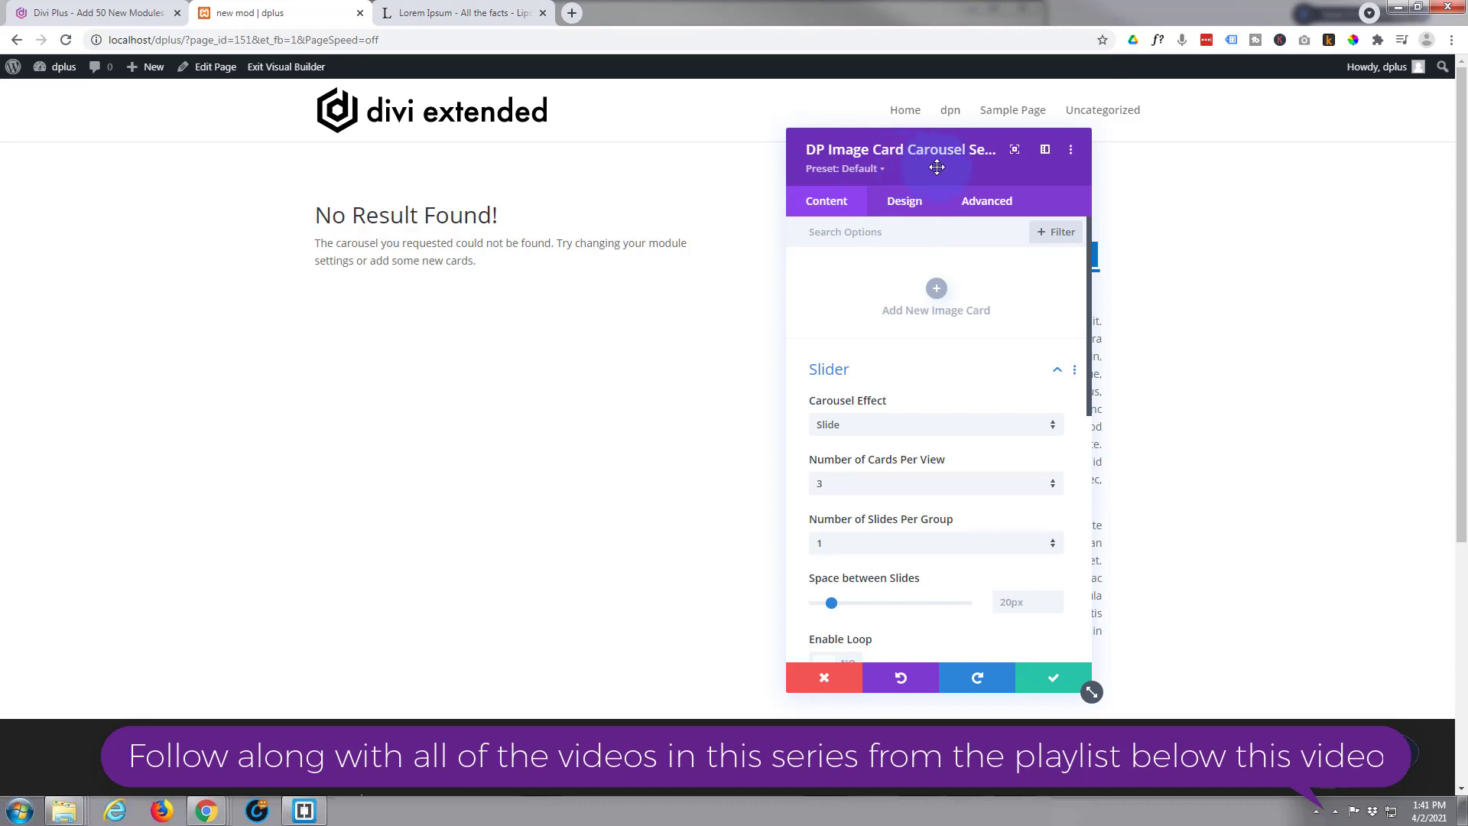
Add an image card titled 'Card 1' and paste Lorem ipsum text from lipsum.com as its content.
{"action": "left_click", "coordinate": [938, 291]}
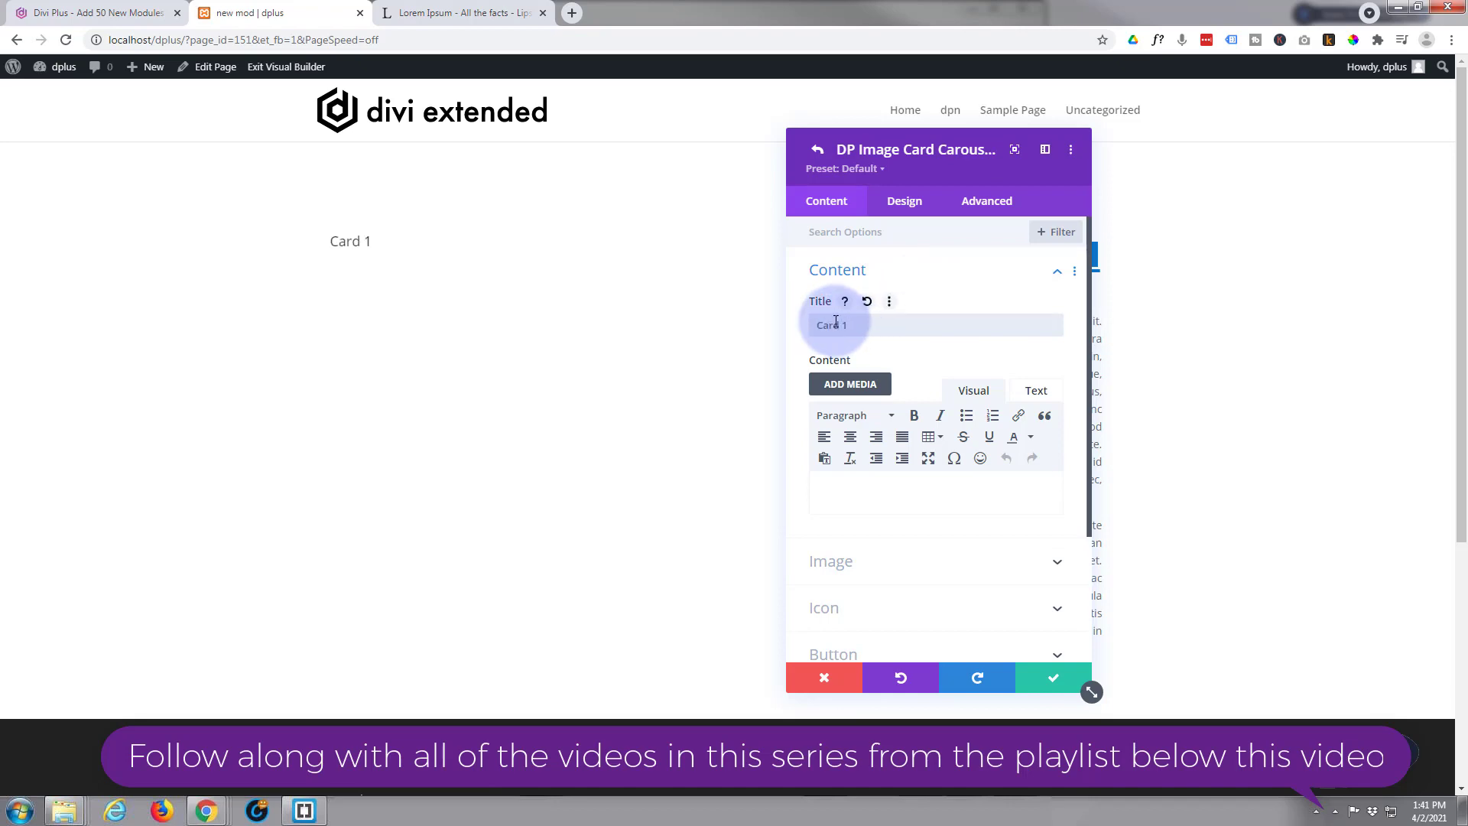
{"action": "left_click", "coordinate": [480, 13]}
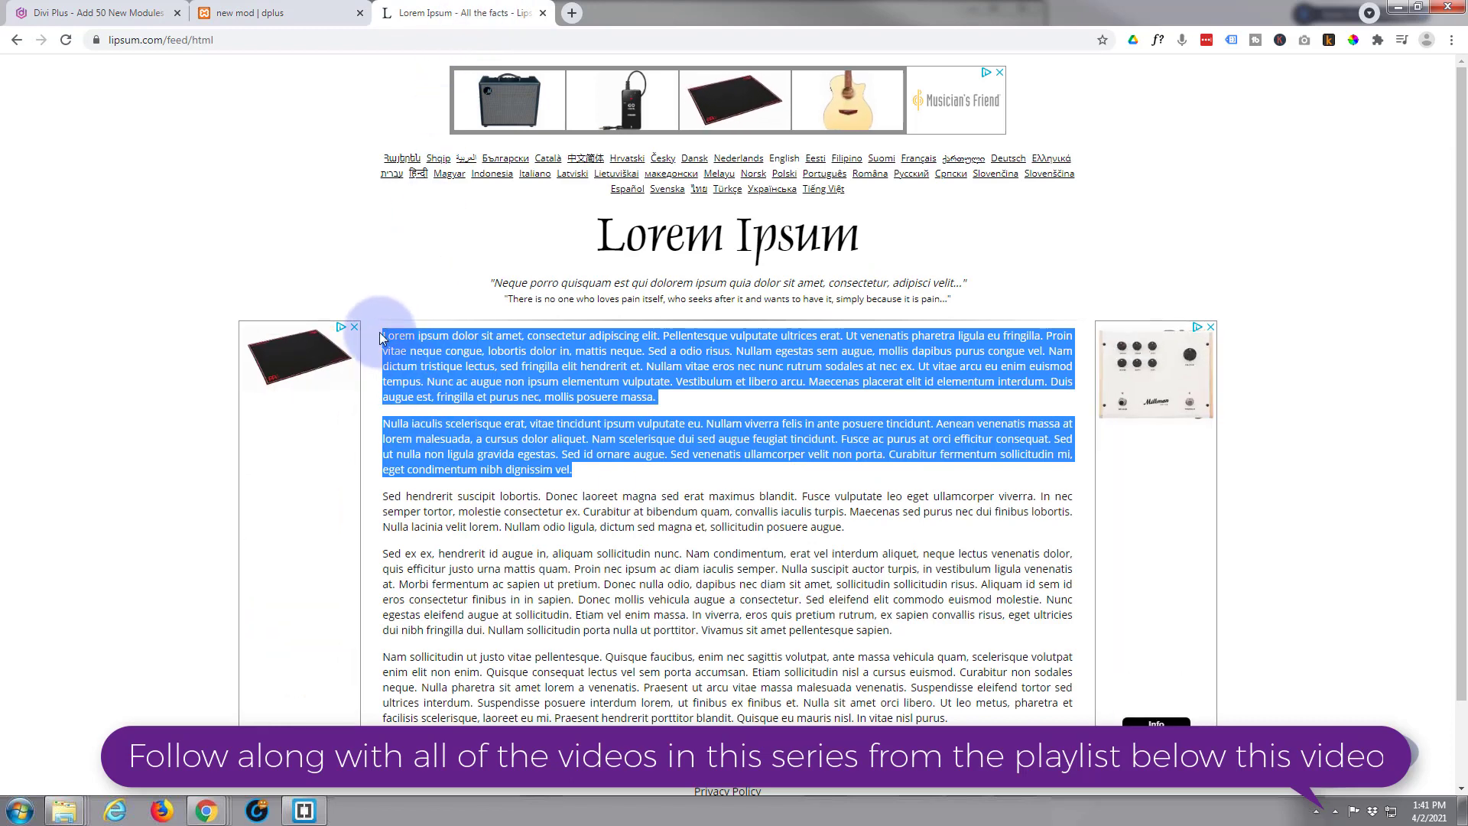
{"action": "left_click_drag", "start_coordinate": [385, 335], "coordinate": [491, 353]}
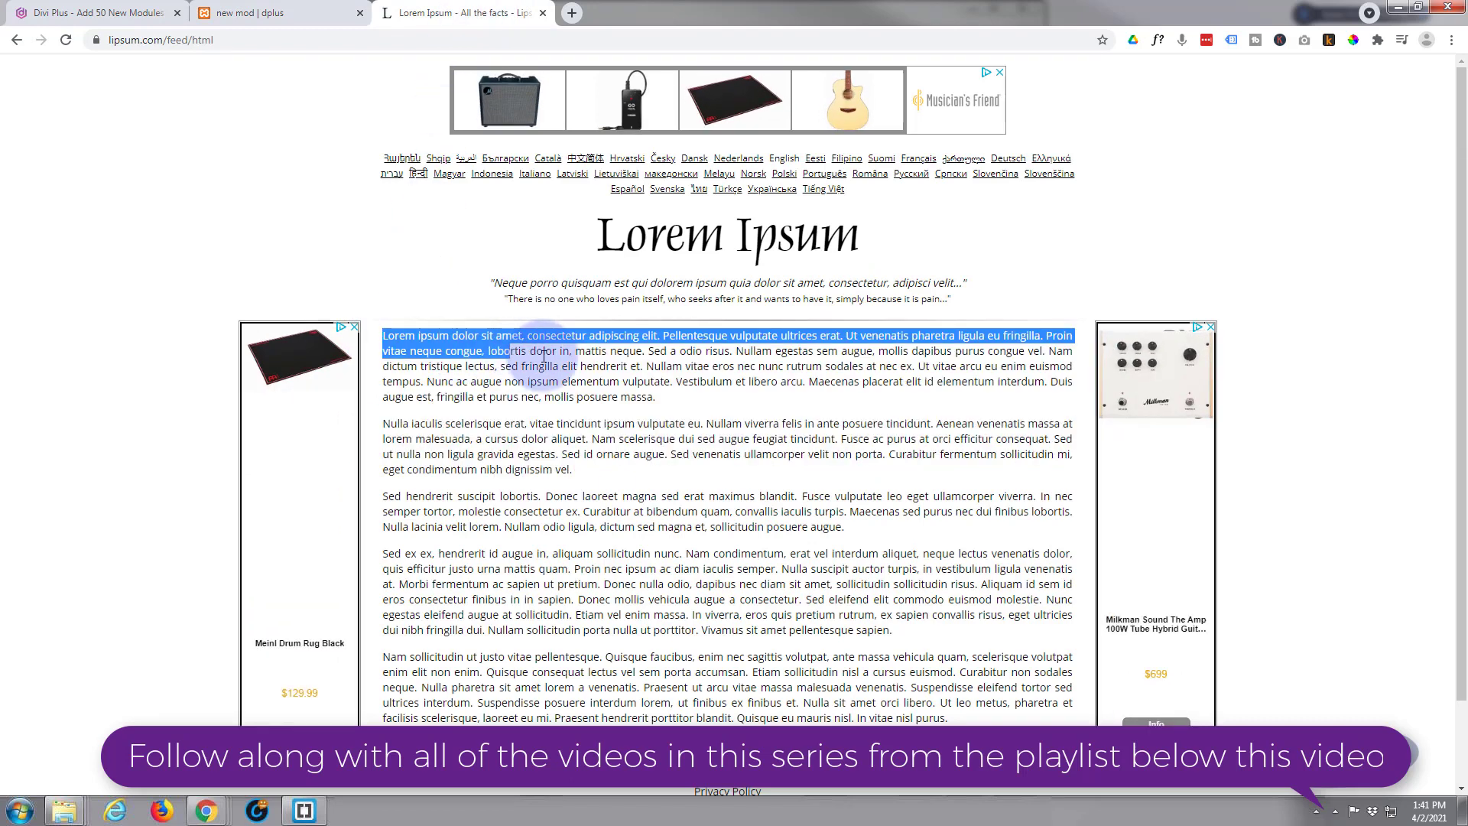
{"action": "left_click", "coordinate": [327, 16]}
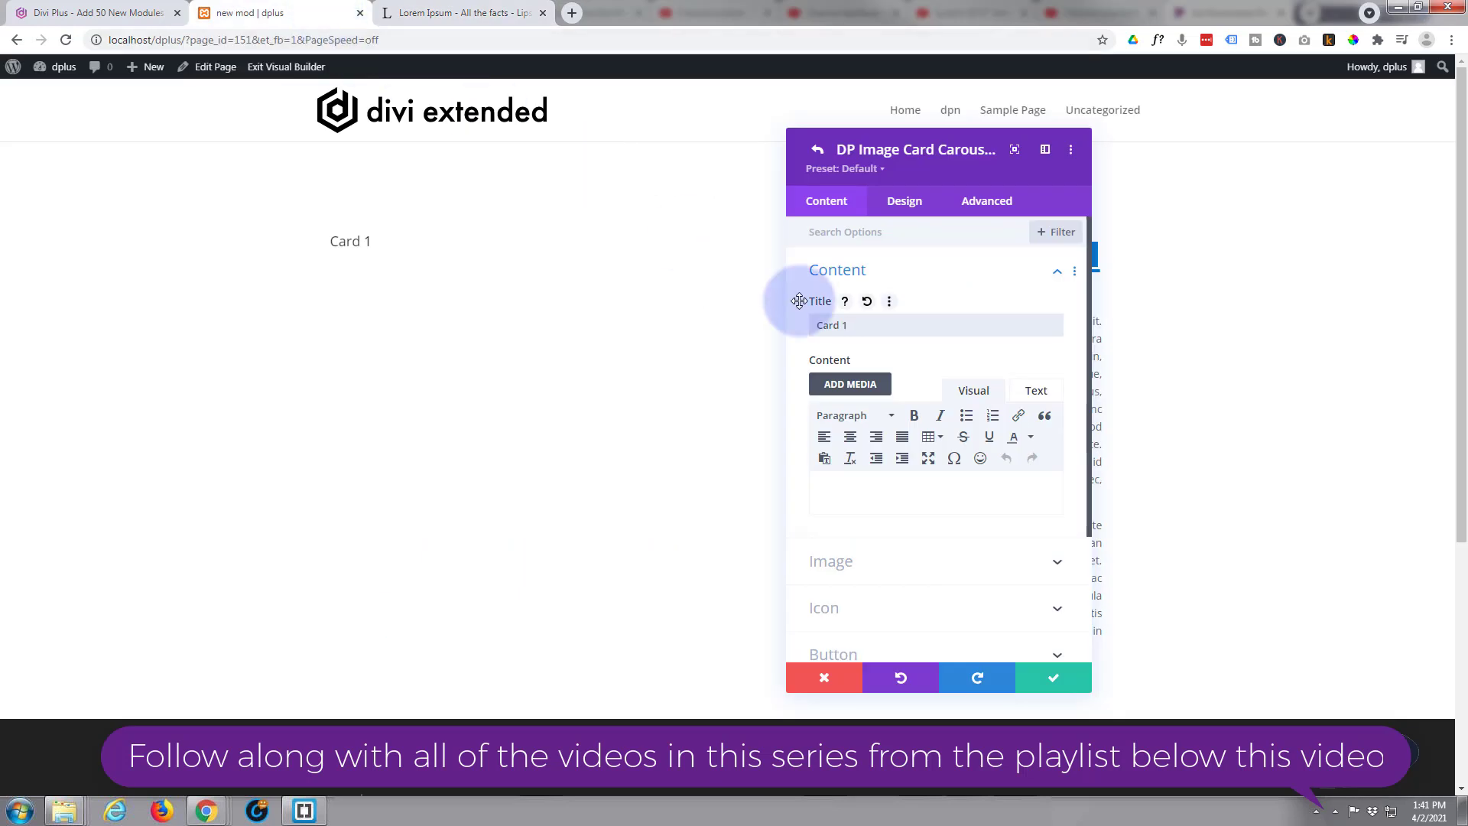
{"action": "left_click", "coordinate": [834, 491]}
{"action": "type", "text": "Lorem ipsum dolor sit amet, consectetur adipiscing elit. Pellentesque vulputate ultrices erat. Ut venenatis pharetra ligula eu fringilla. Proin vitae neque congue, lobortis dolor in,"}
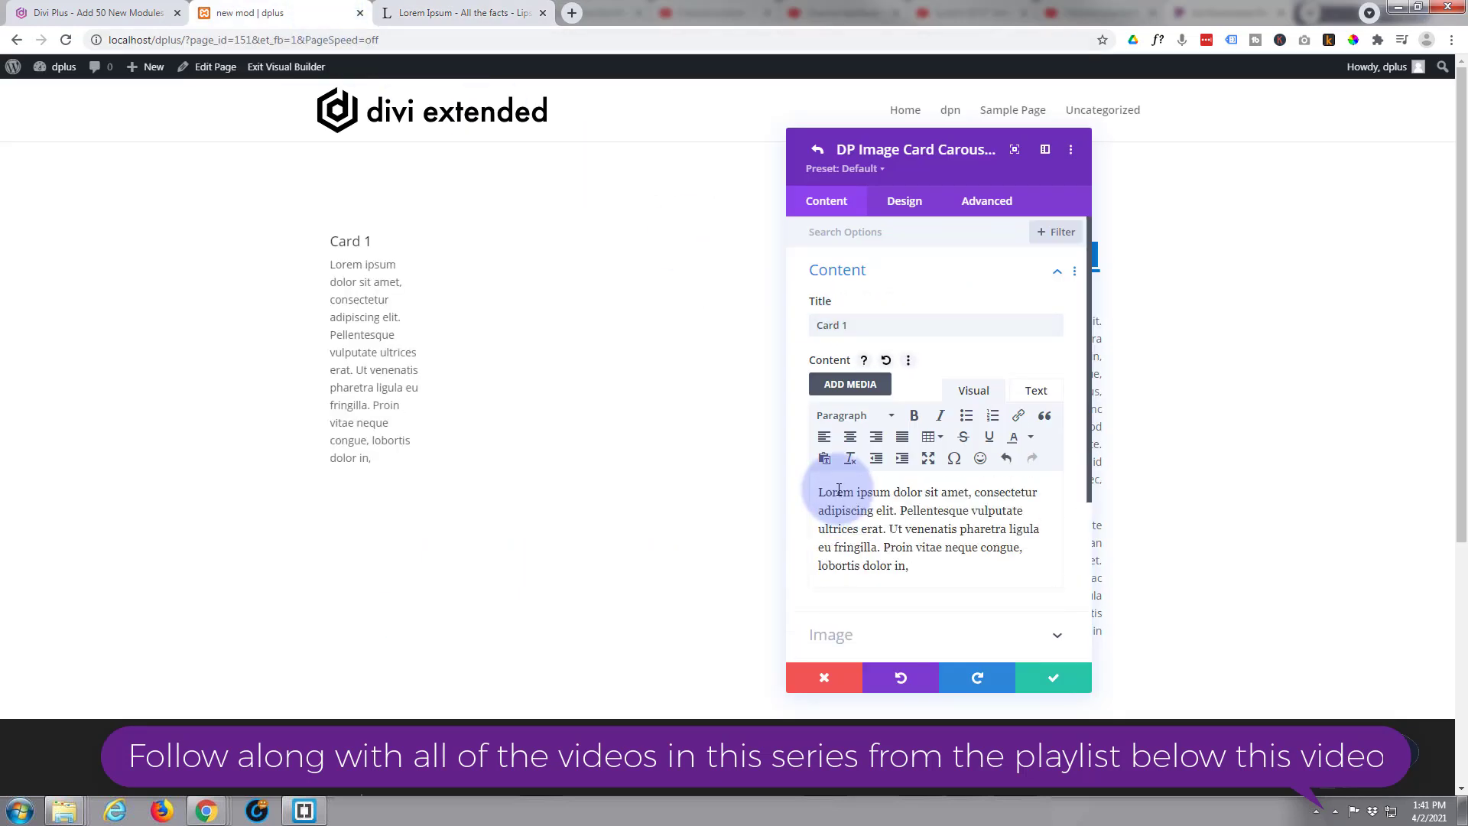
{"action": "scroll", "coordinate": [876, 524], "scroll_direction": "down", "scroll_amount": 1}
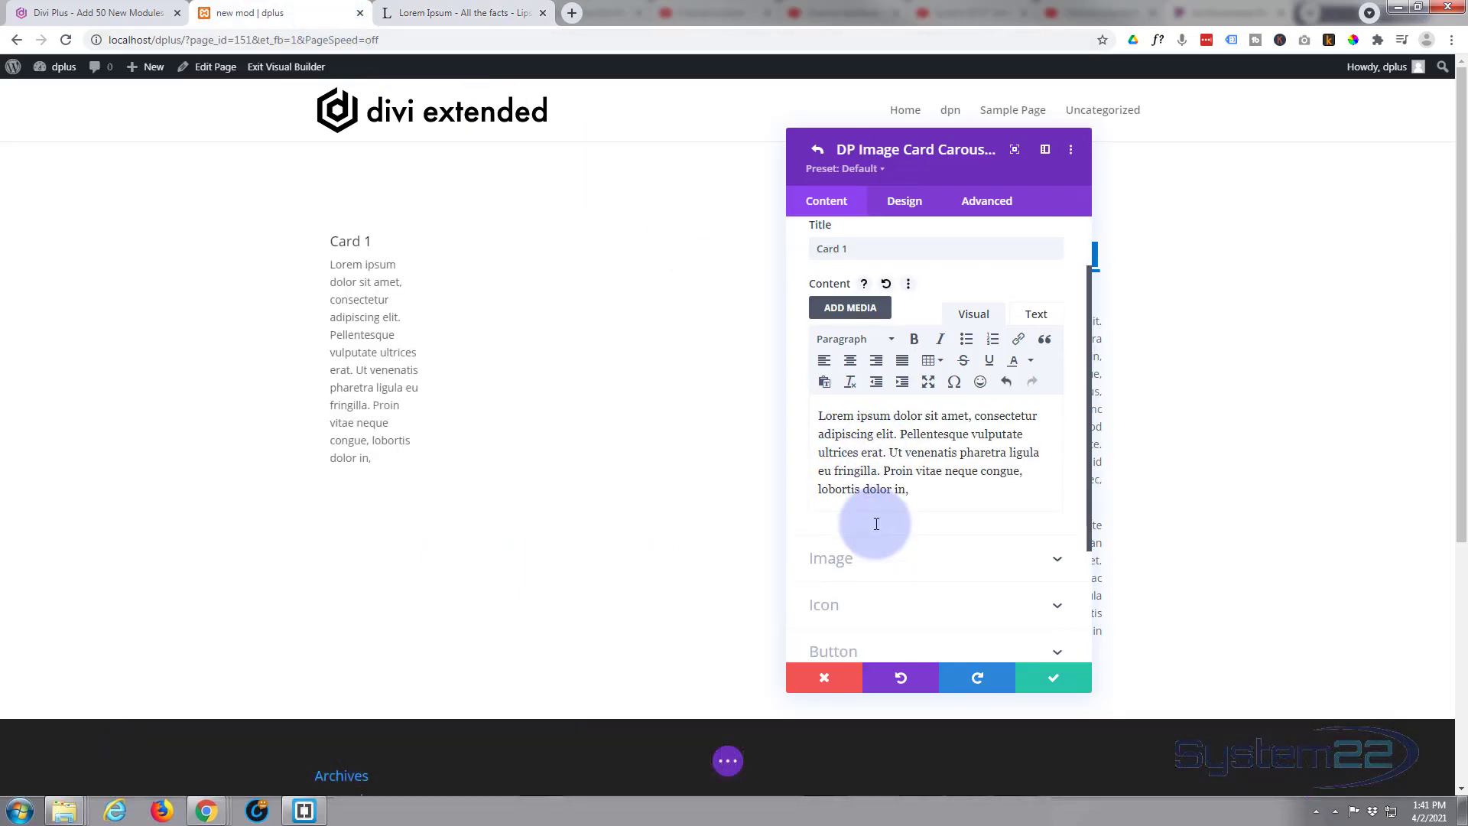
{"action": "scroll", "coordinate": [877, 523], "scroll_direction": "down", "scroll_amount": 1}
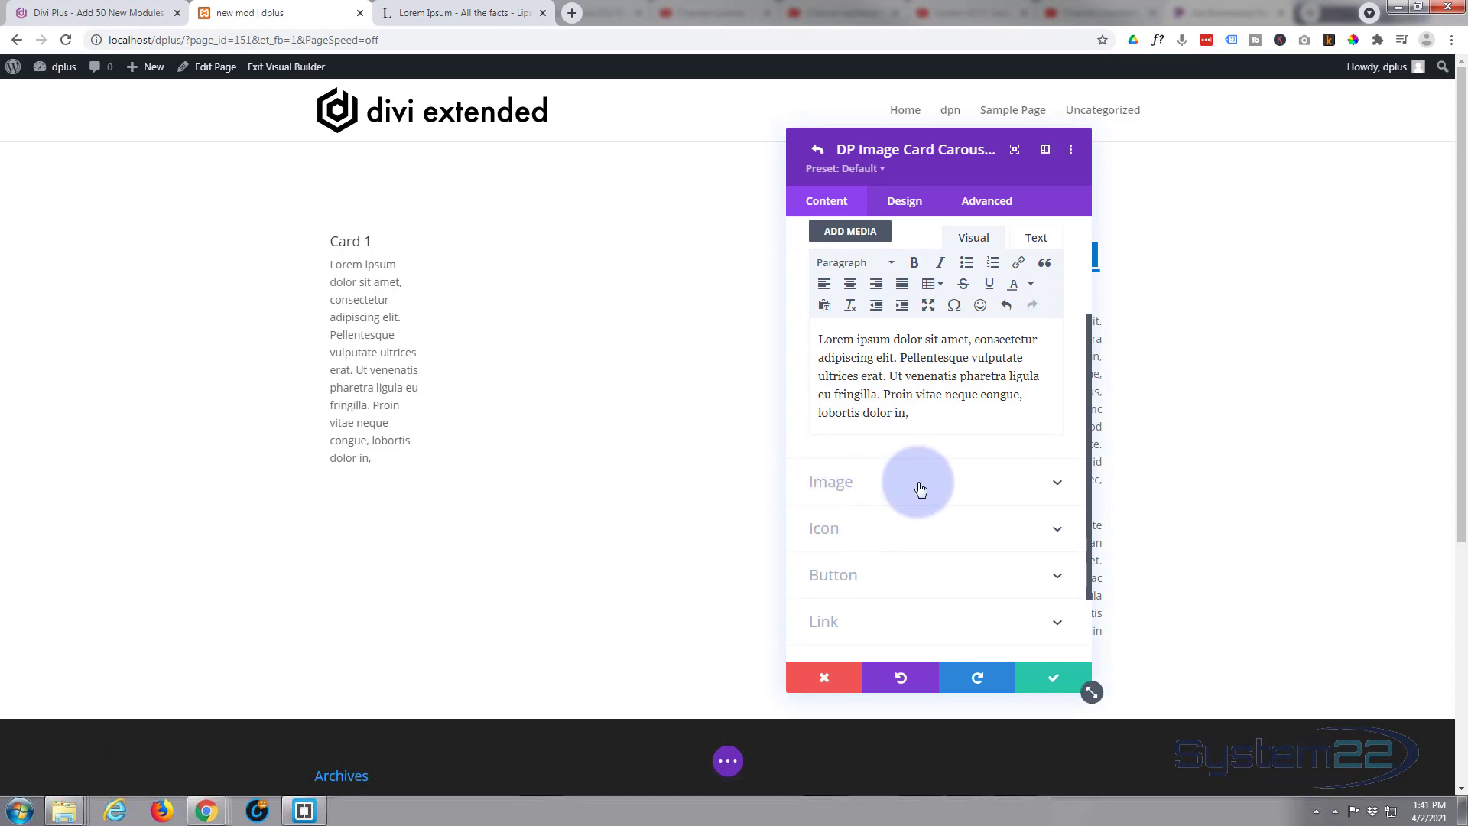
Set Card 1's image to the sunset sea-and-rocks picture with alt text 'Sea'.
{"action": "left_click", "coordinate": [921, 489]}
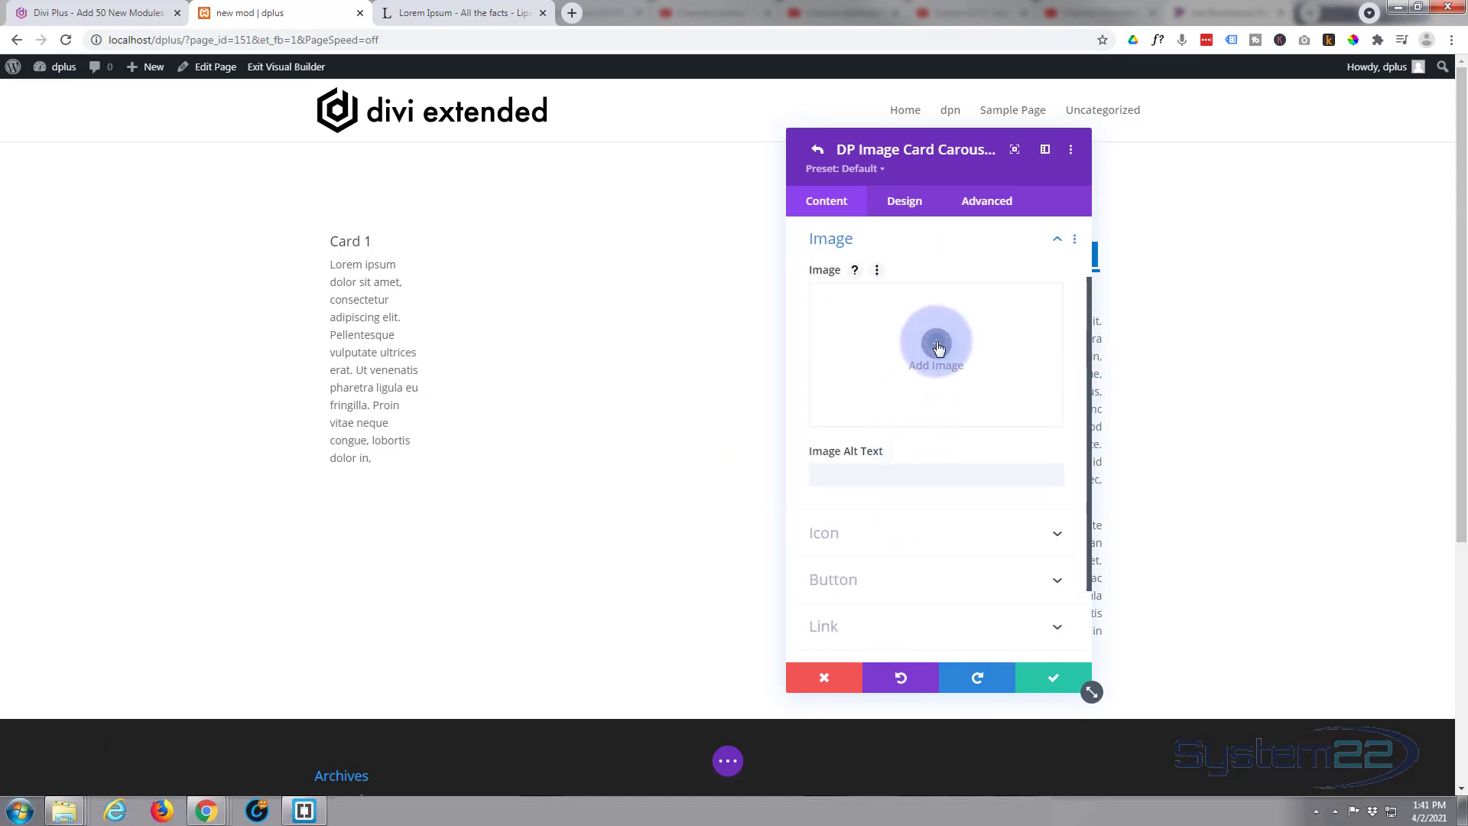
{"action": "left_click", "coordinate": [937, 346]}
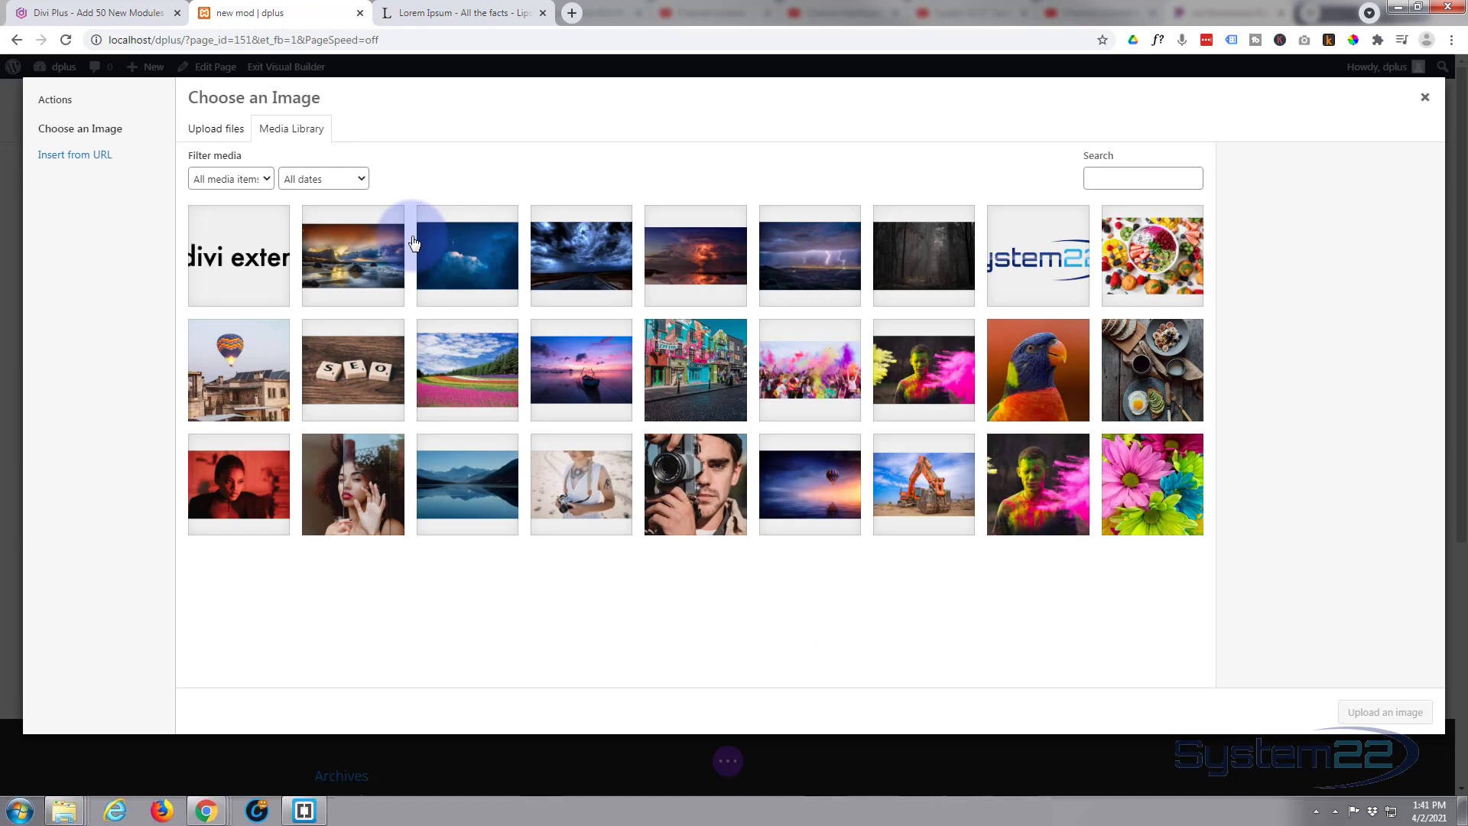
{"action": "left_click", "coordinate": [340, 266]}
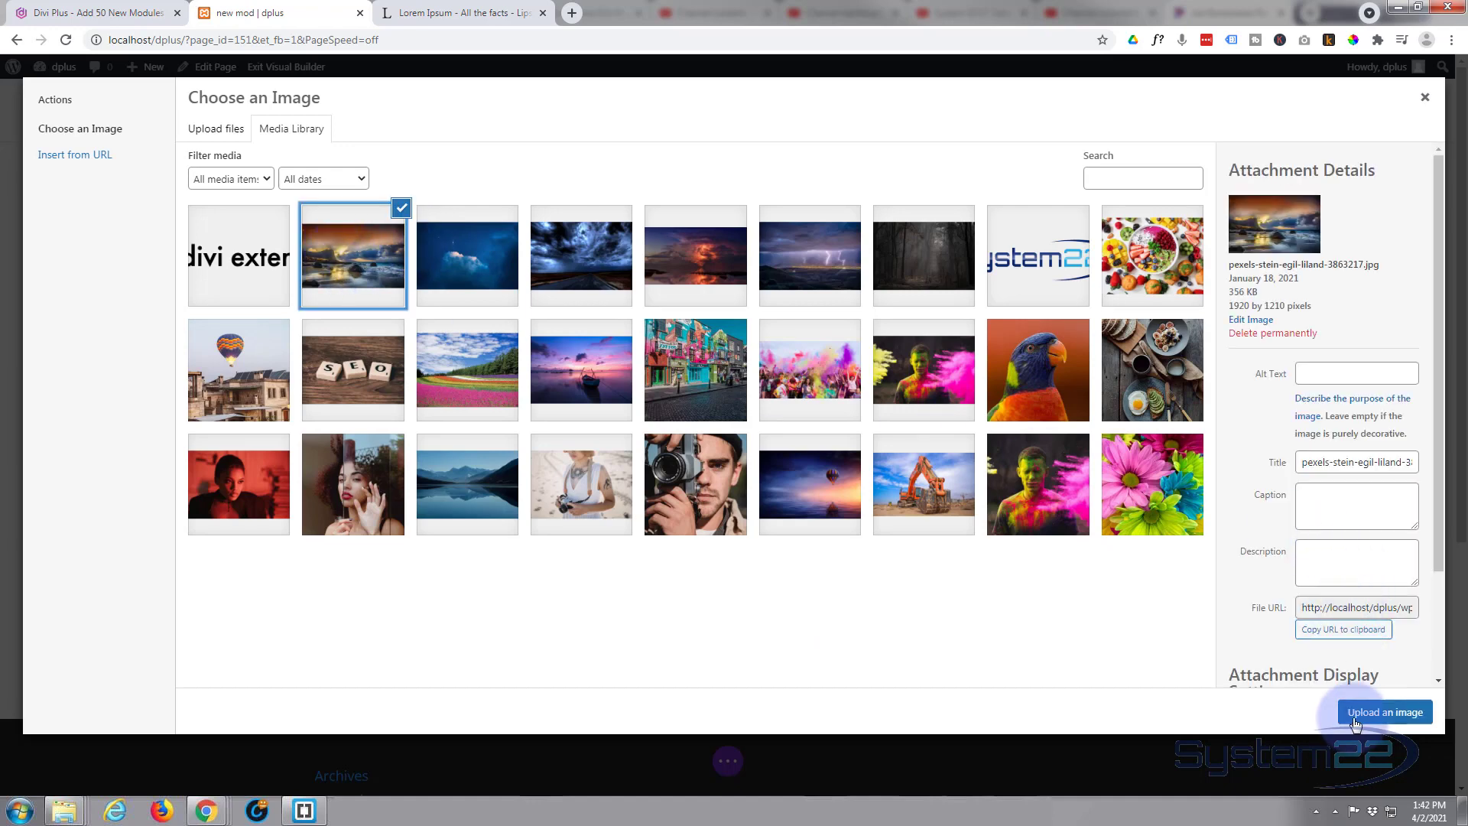
{"action": "left_click", "coordinate": [1362, 714]}
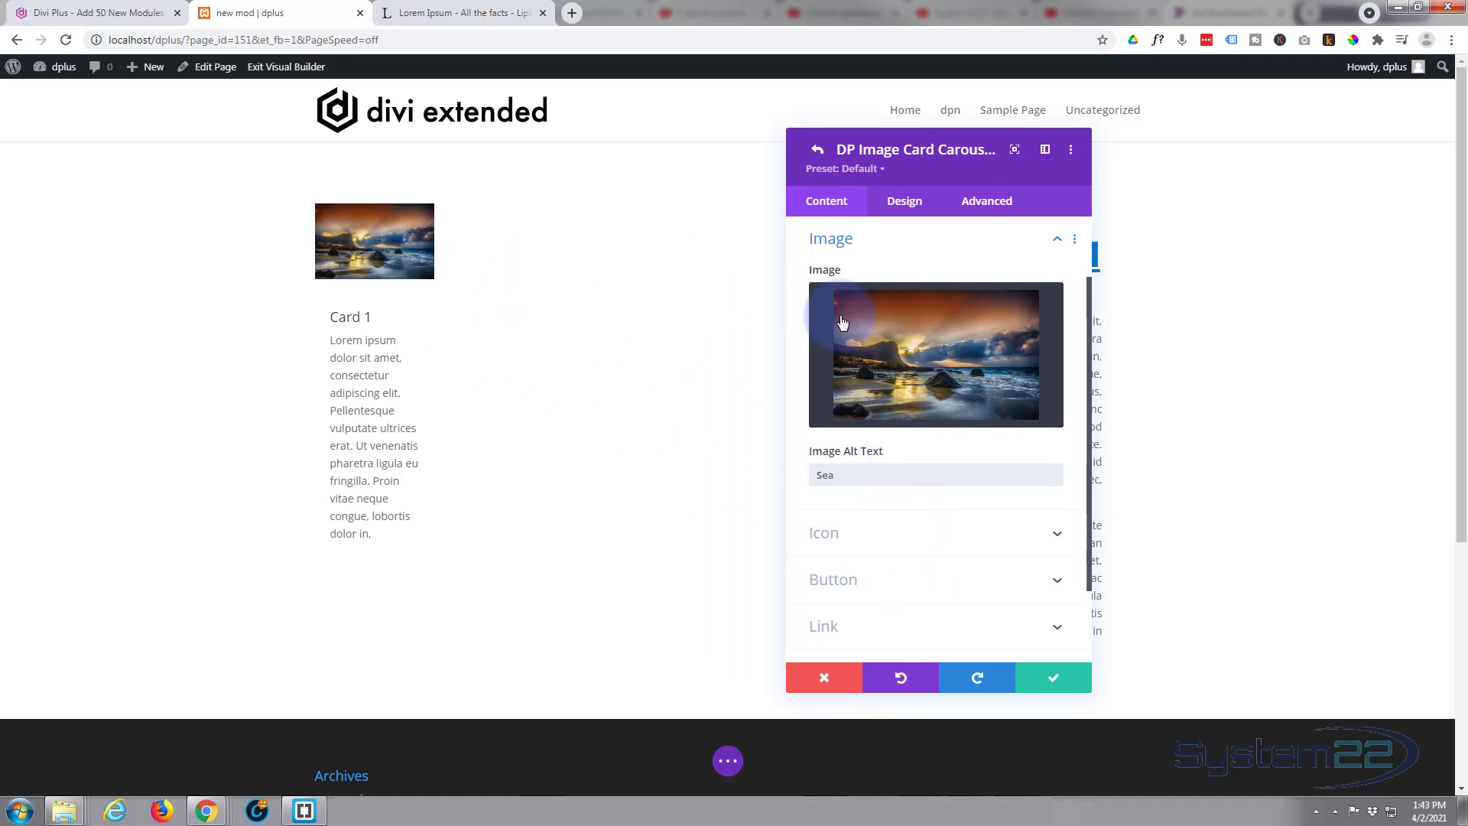
{"action": "left_click", "coordinate": [922, 533]}
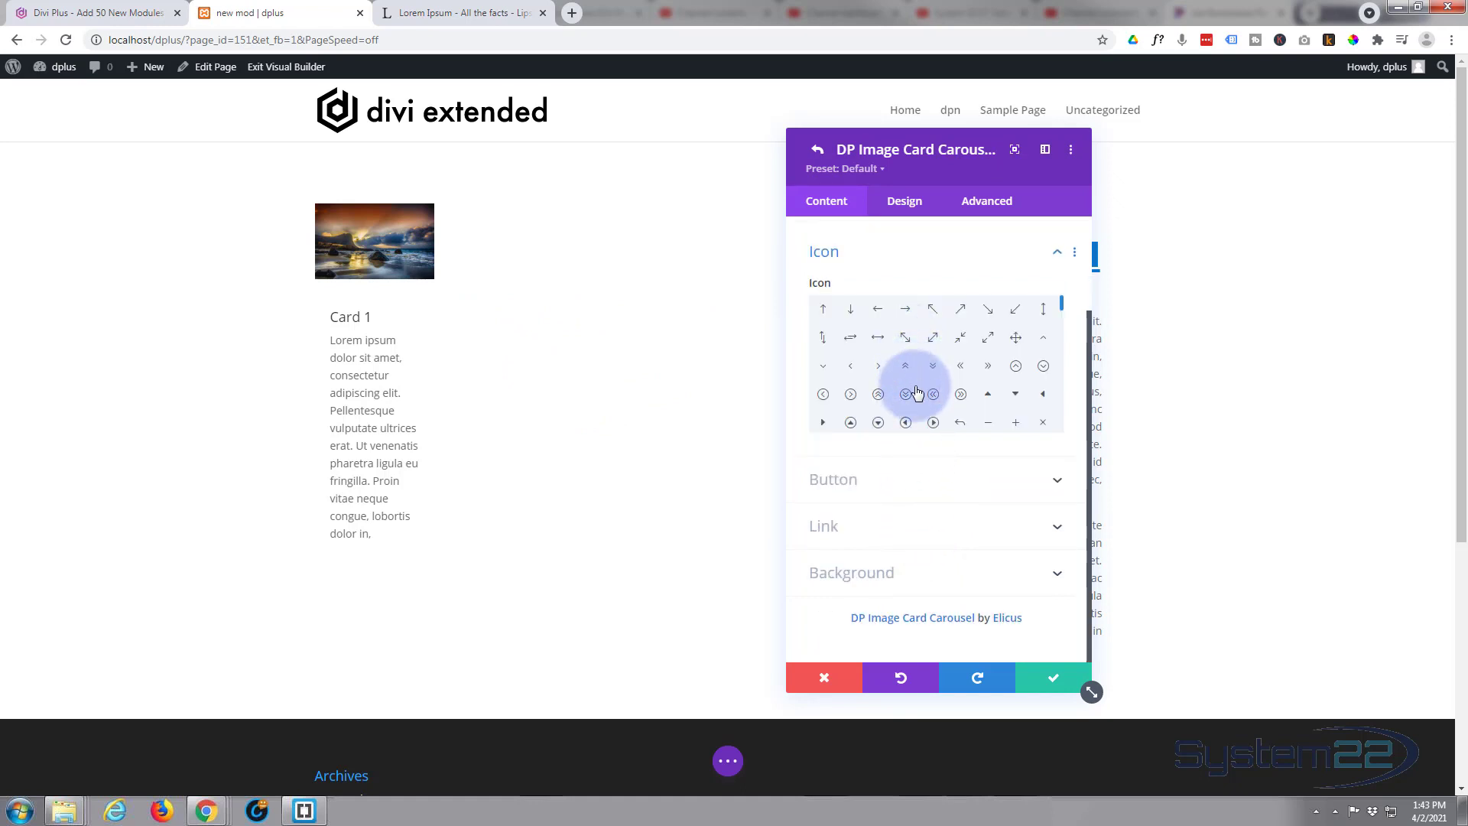
Turn on Show Button so a 'Read More' button appears under Card 1's text.
{"action": "left_click_drag", "start_coordinate": [1061, 306], "coordinate": [1063, 339]}
{"action": "scroll", "coordinate": [1055, 351], "scroll_direction": "down", "scroll_amount": 5}
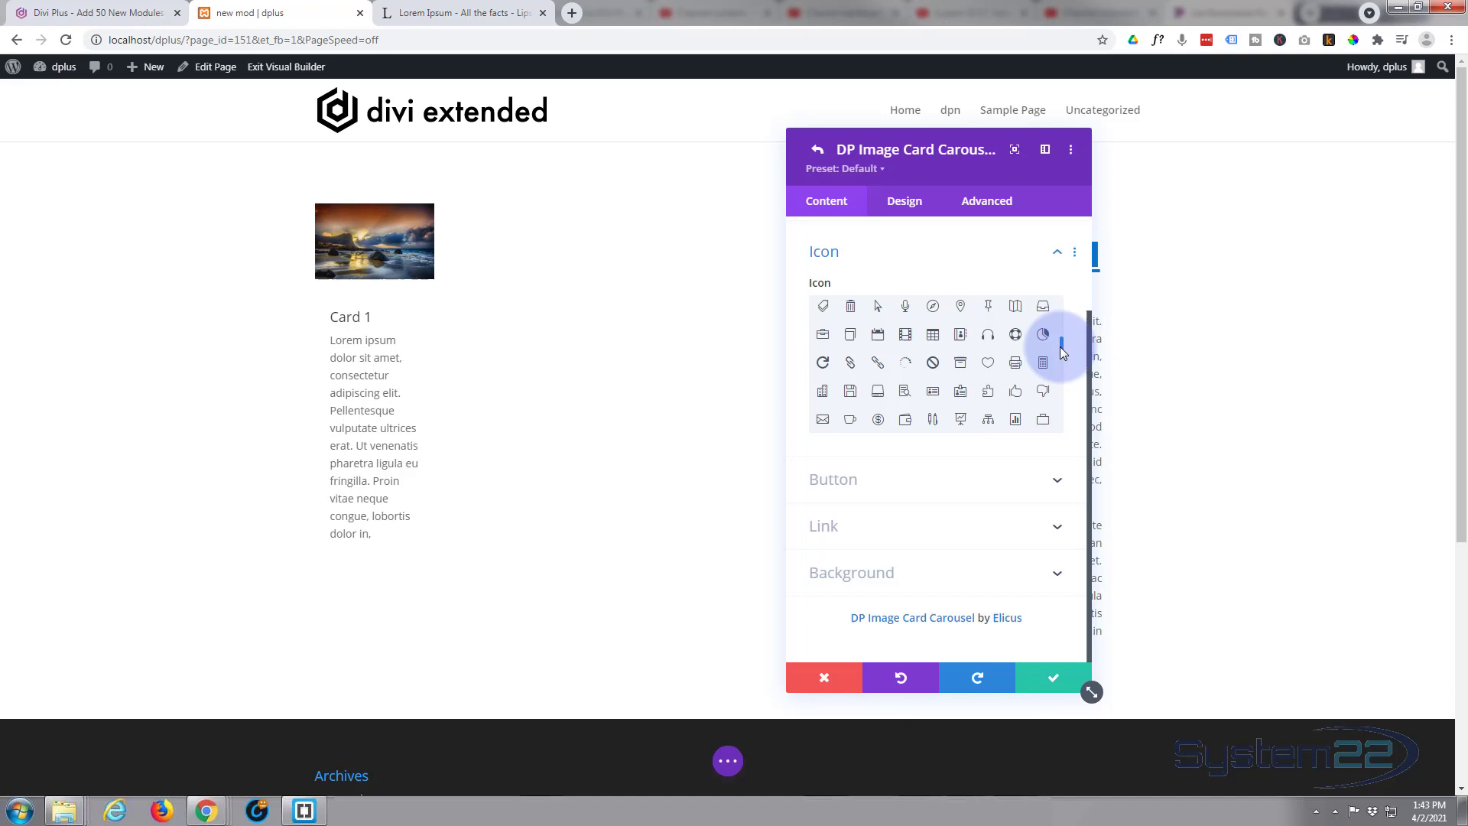
{"action": "left_click", "coordinate": [919, 481]}
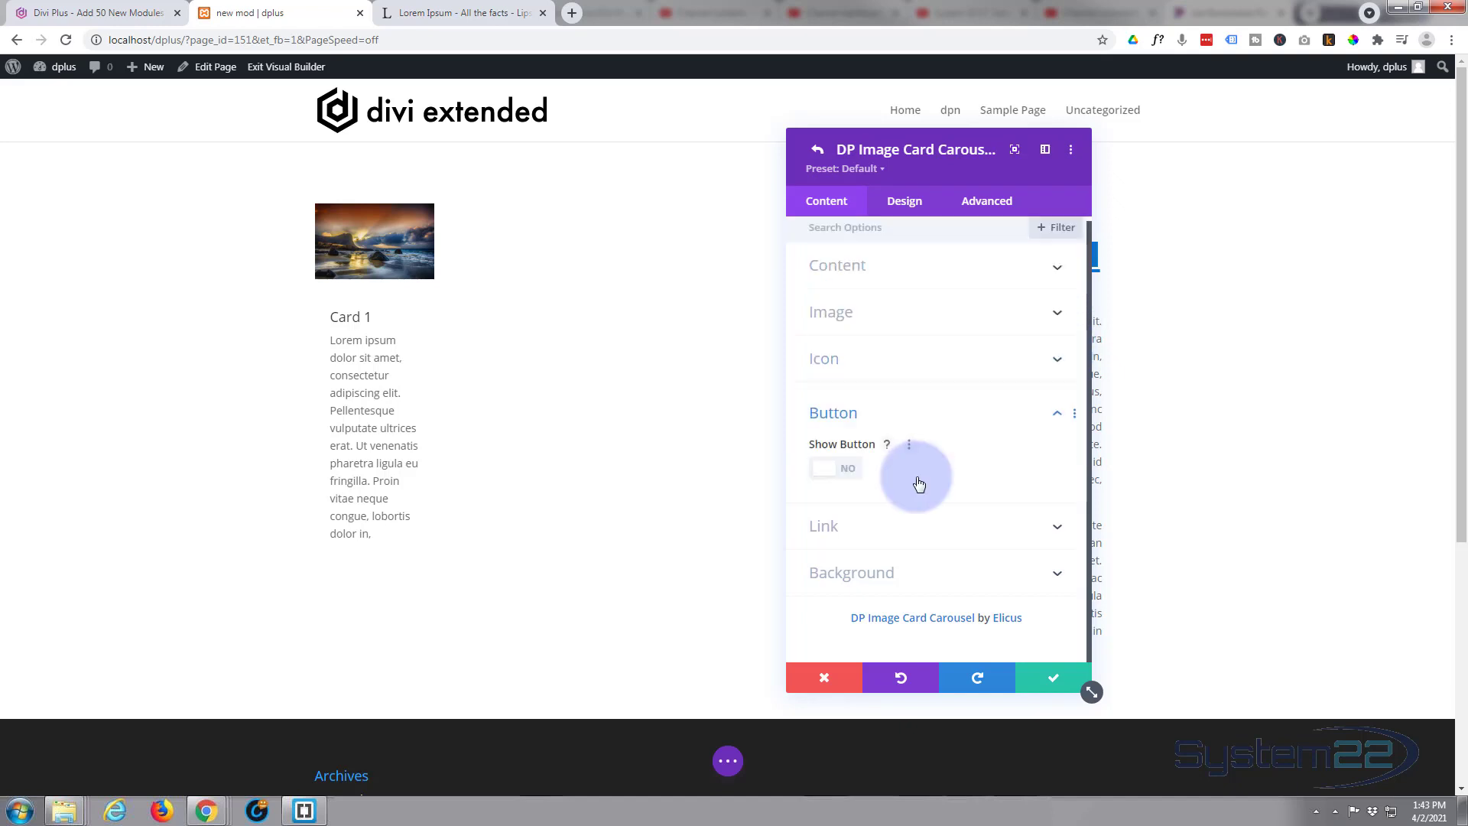
{"action": "left_click", "coordinate": [841, 472]}
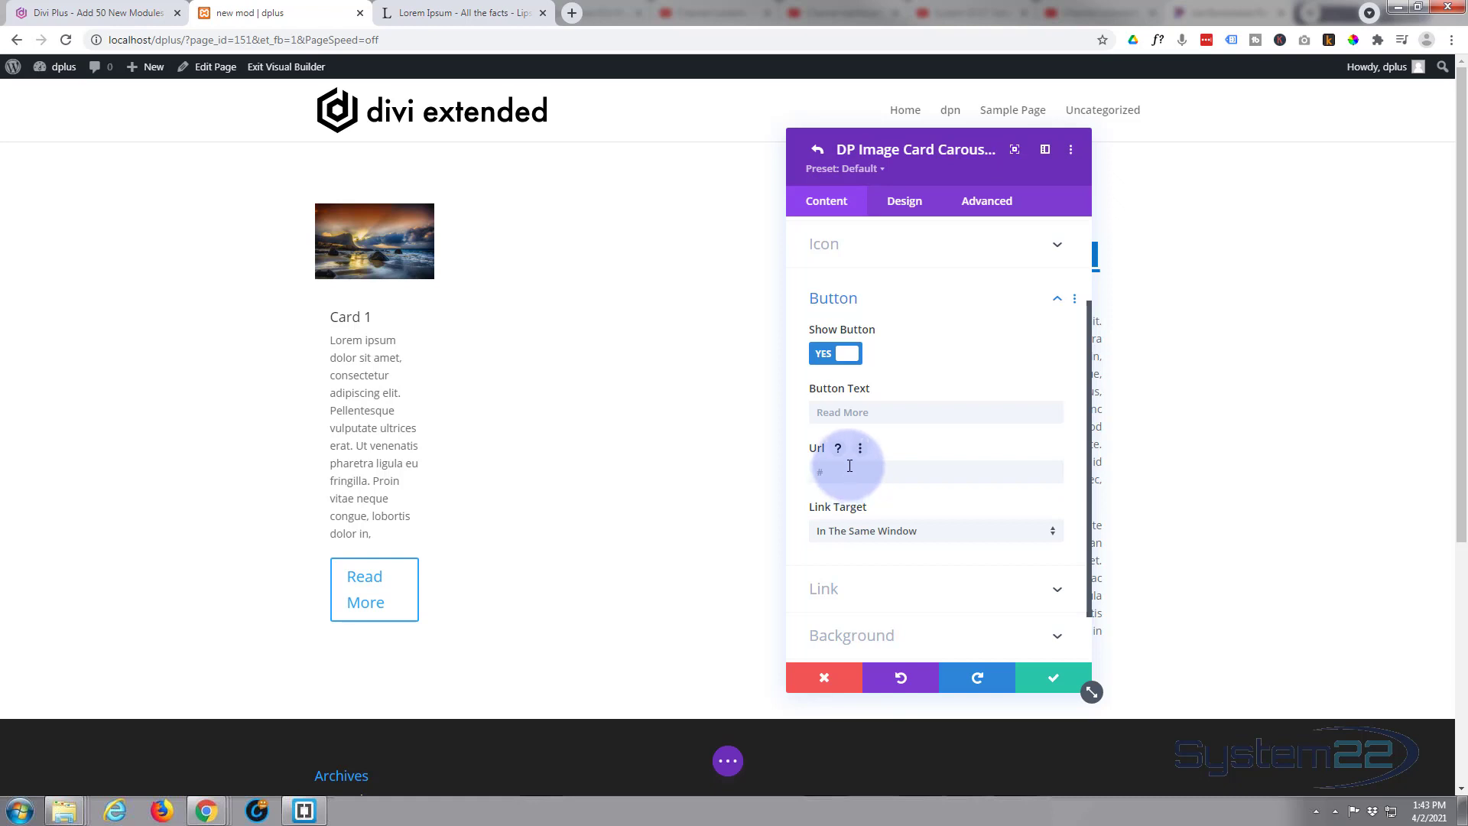
{"action": "left_click", "coordinate": [918, 415]}
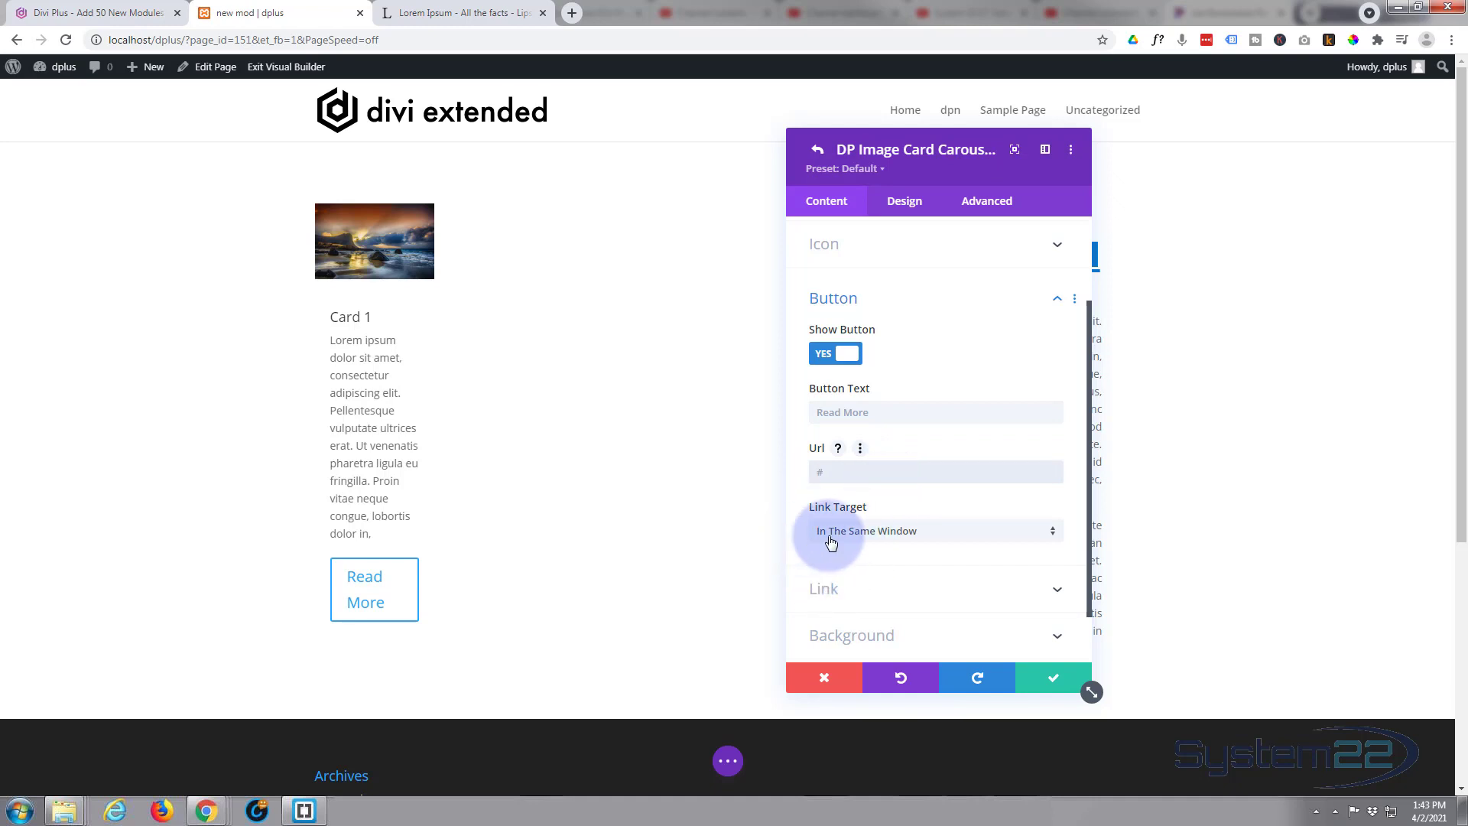
Set the button's link target to open In The Same Window.
{"action": "left_click", "coordinate": [949, 539]}
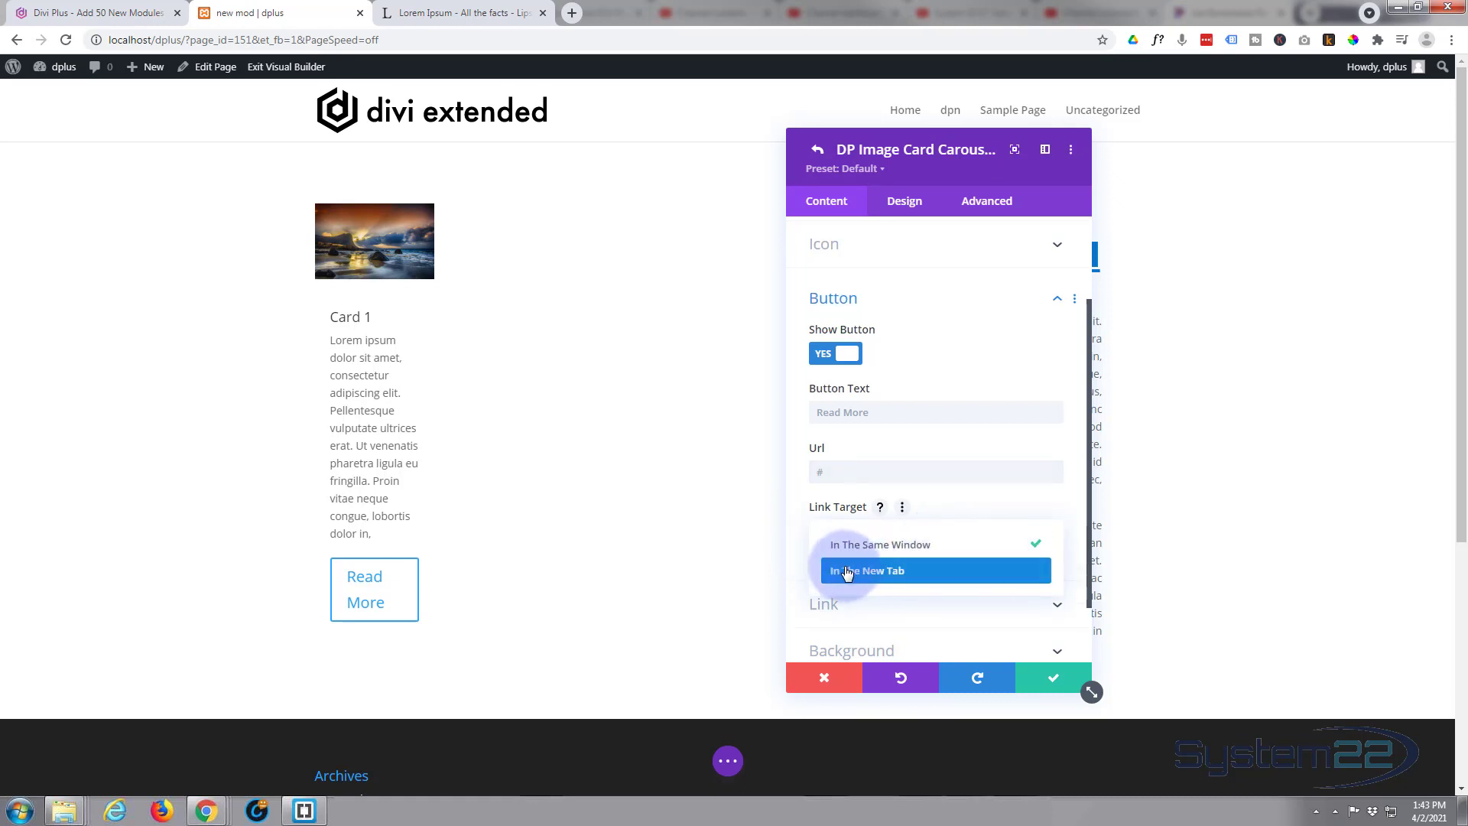
{"action": "left_click", "coordinate": [797, 536]}
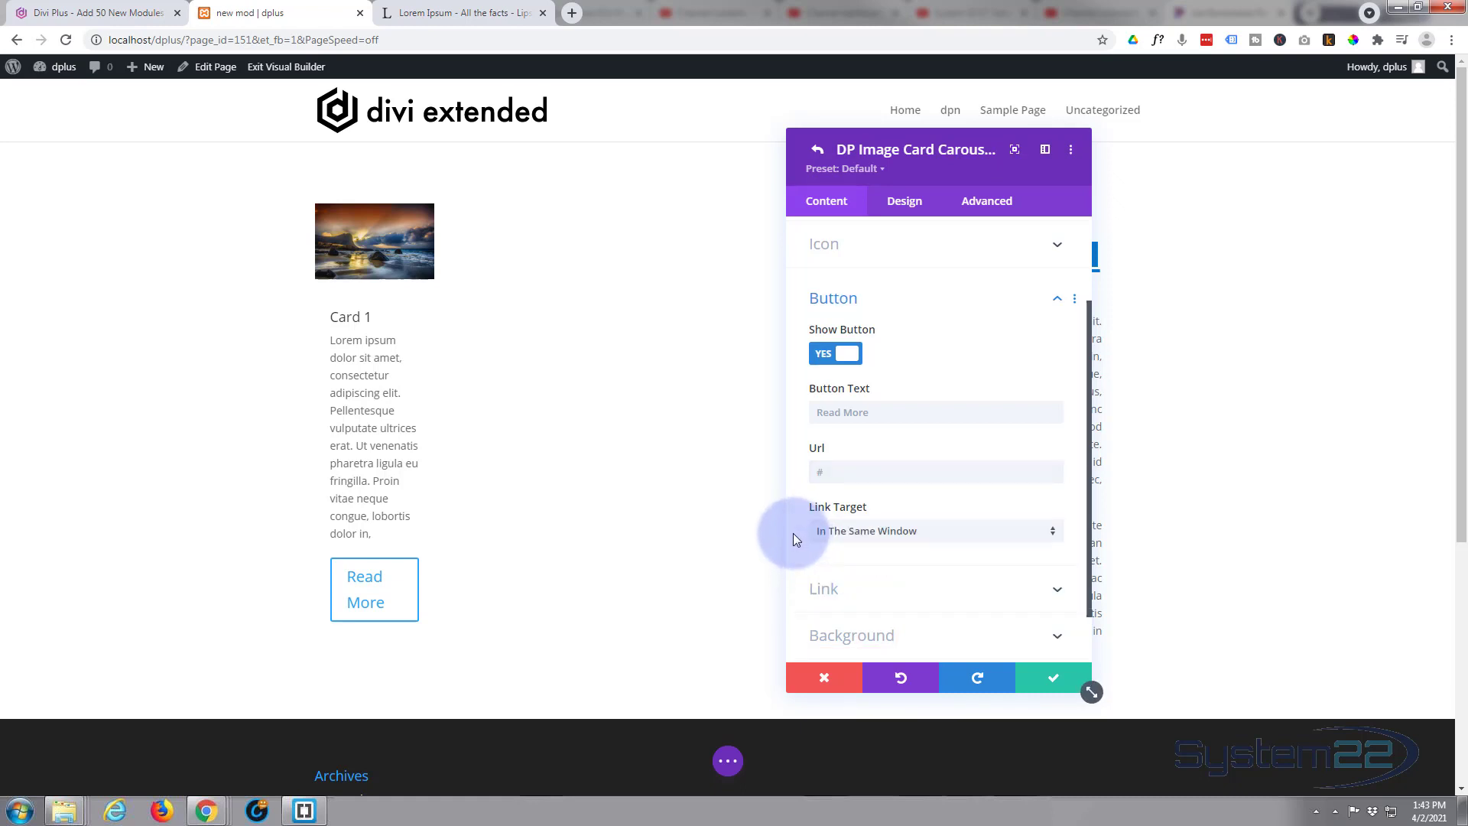
{"action": "scroll", "coordinate": [792, 530], "scroll_direction": "down", "scroll_amount": 1}
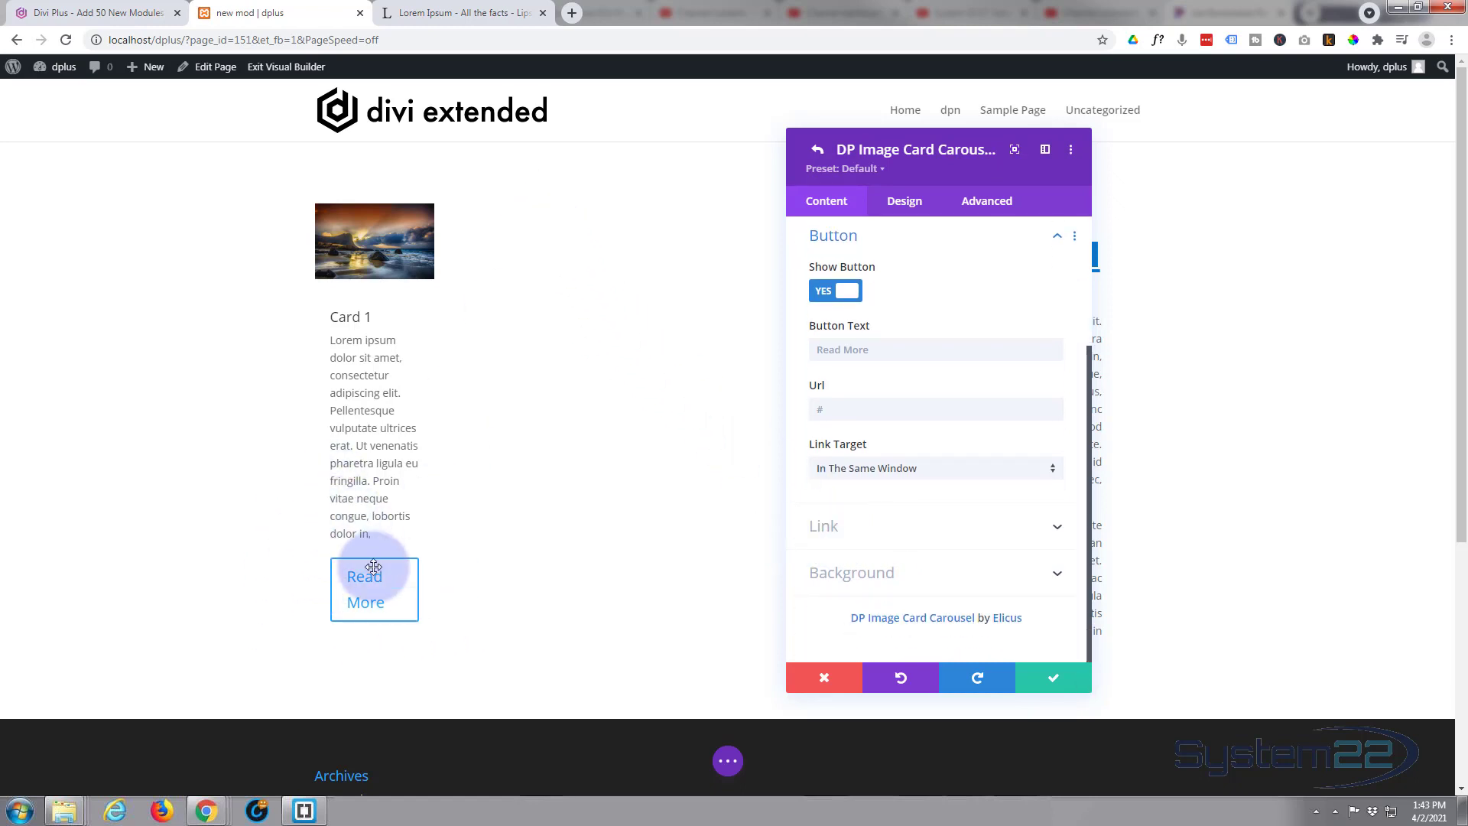
{"action": "left_click", "coordinate": [885, 536]}
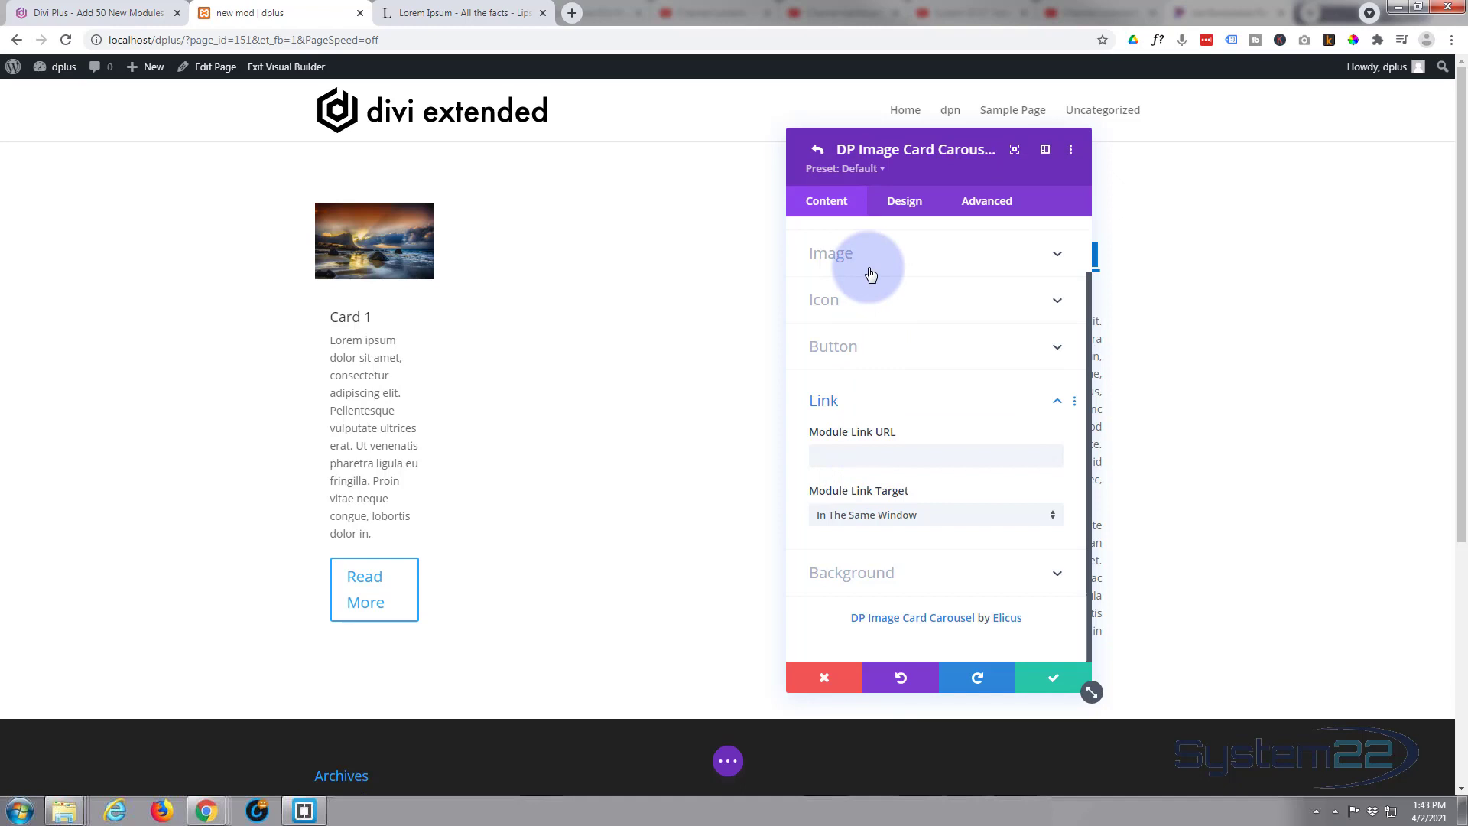
Center the card text in the Design tab's Text settings.
{"action": "left_click", "coordinate": [911, 208]}
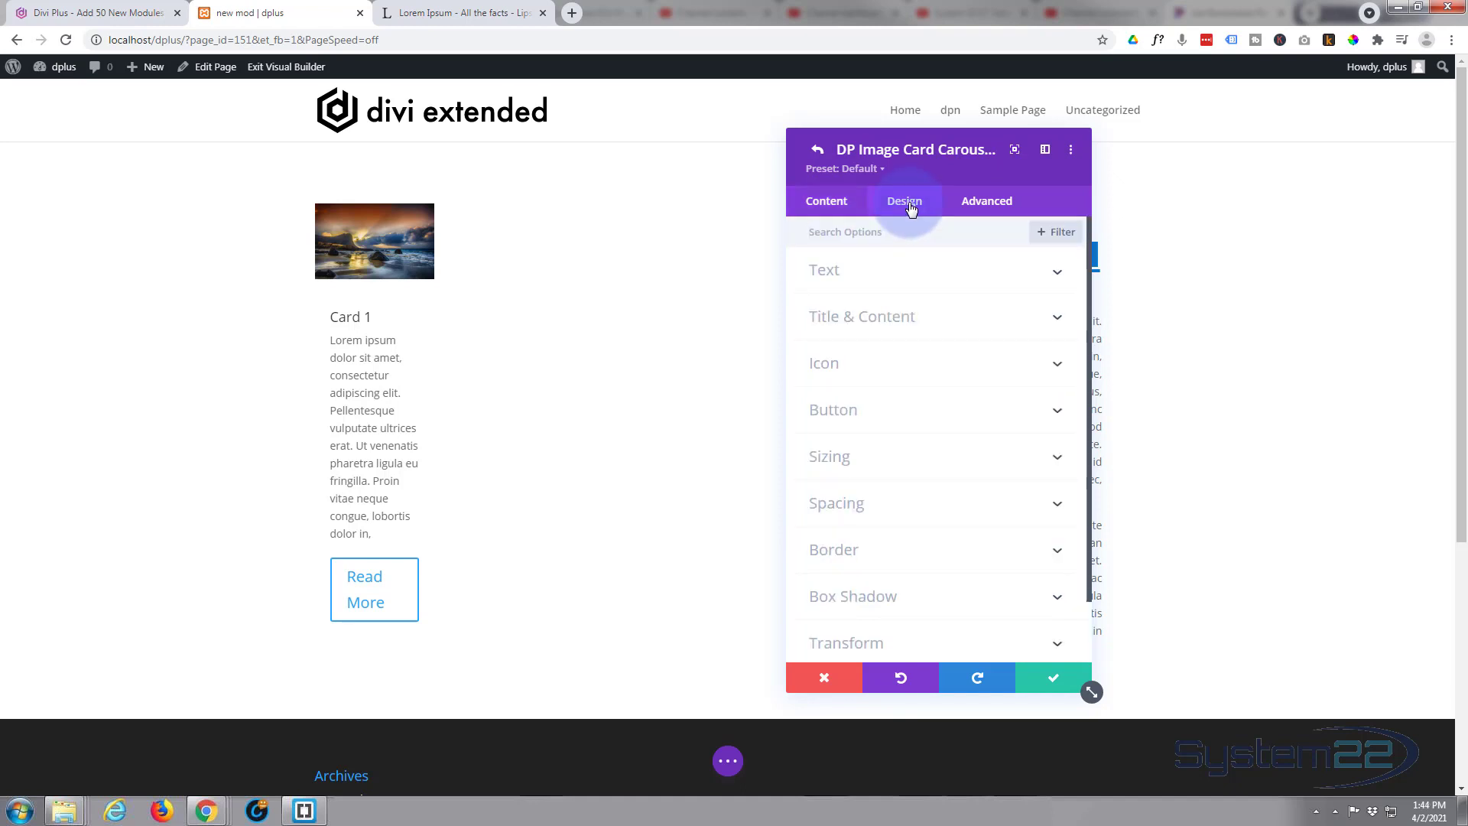
{"action": "left_click", "coordinate": [907, 272]}
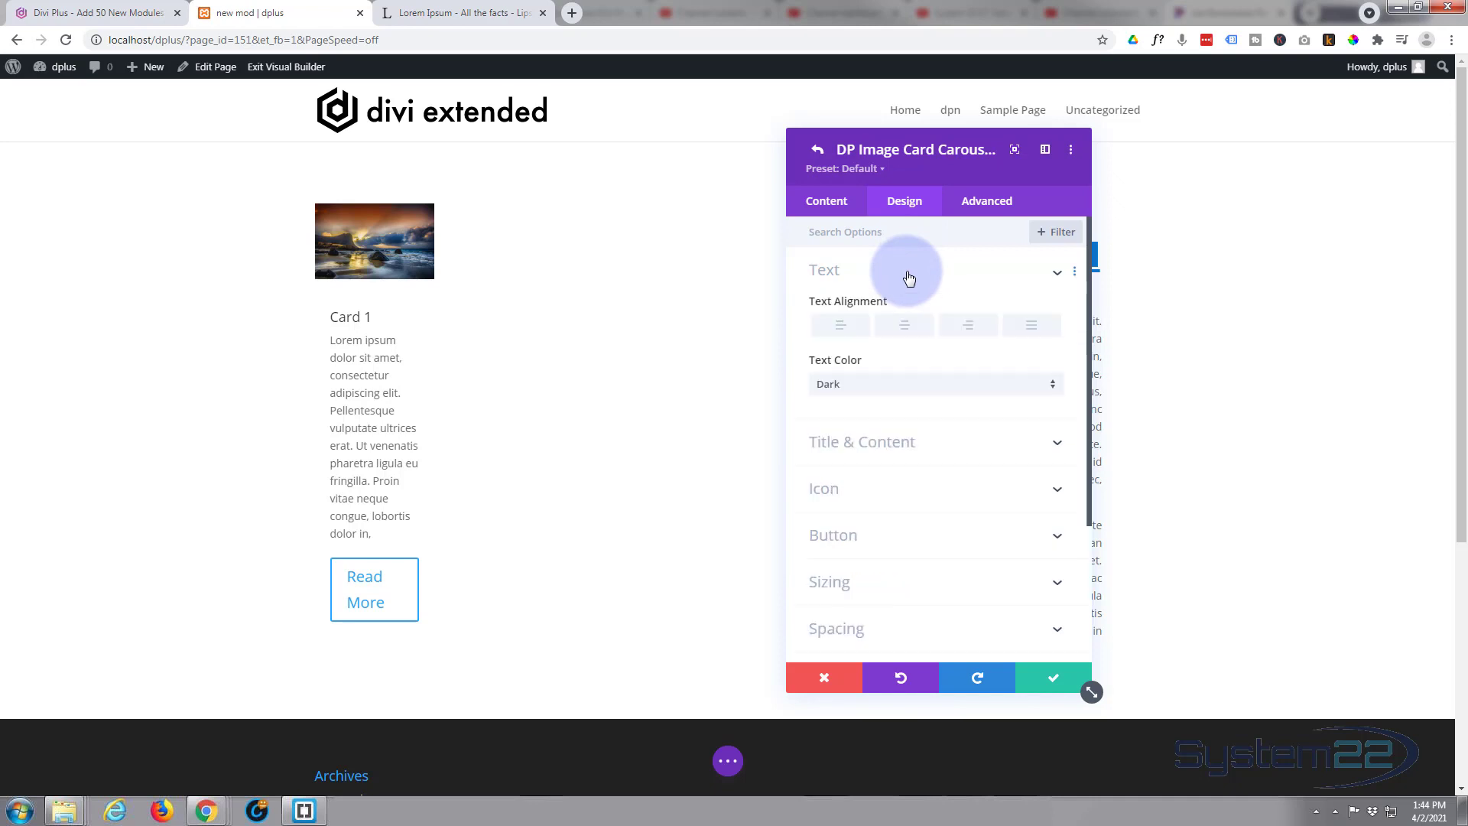
{"action": "left_click", "coordinate": [906, 329]}
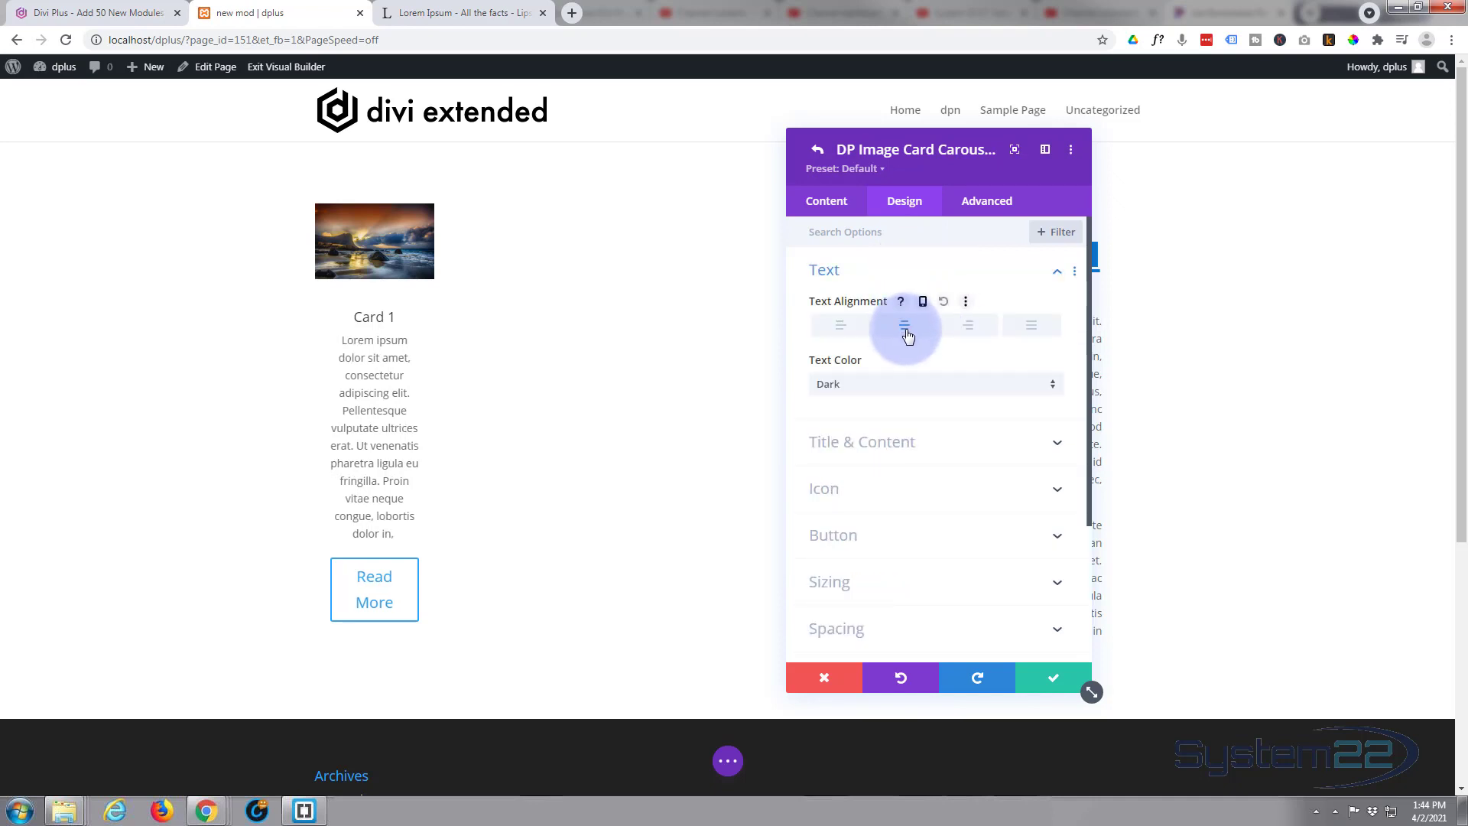
Make the Card 1 title bold, blue and 33px.
{"action": "left_click", "coordinate": [939, 443]}
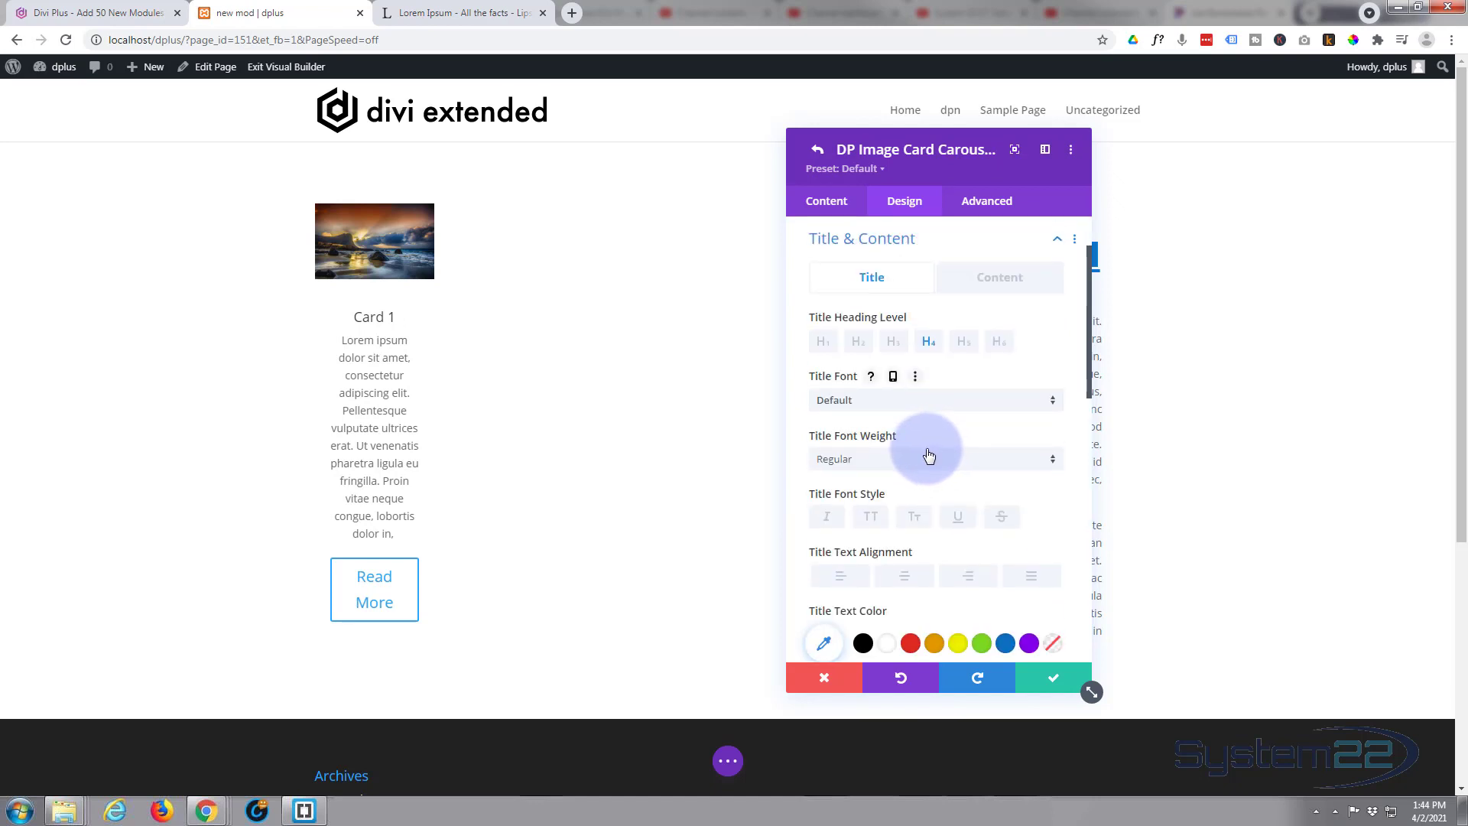
{"action": "left_click", "coordinate": [872, 459]}
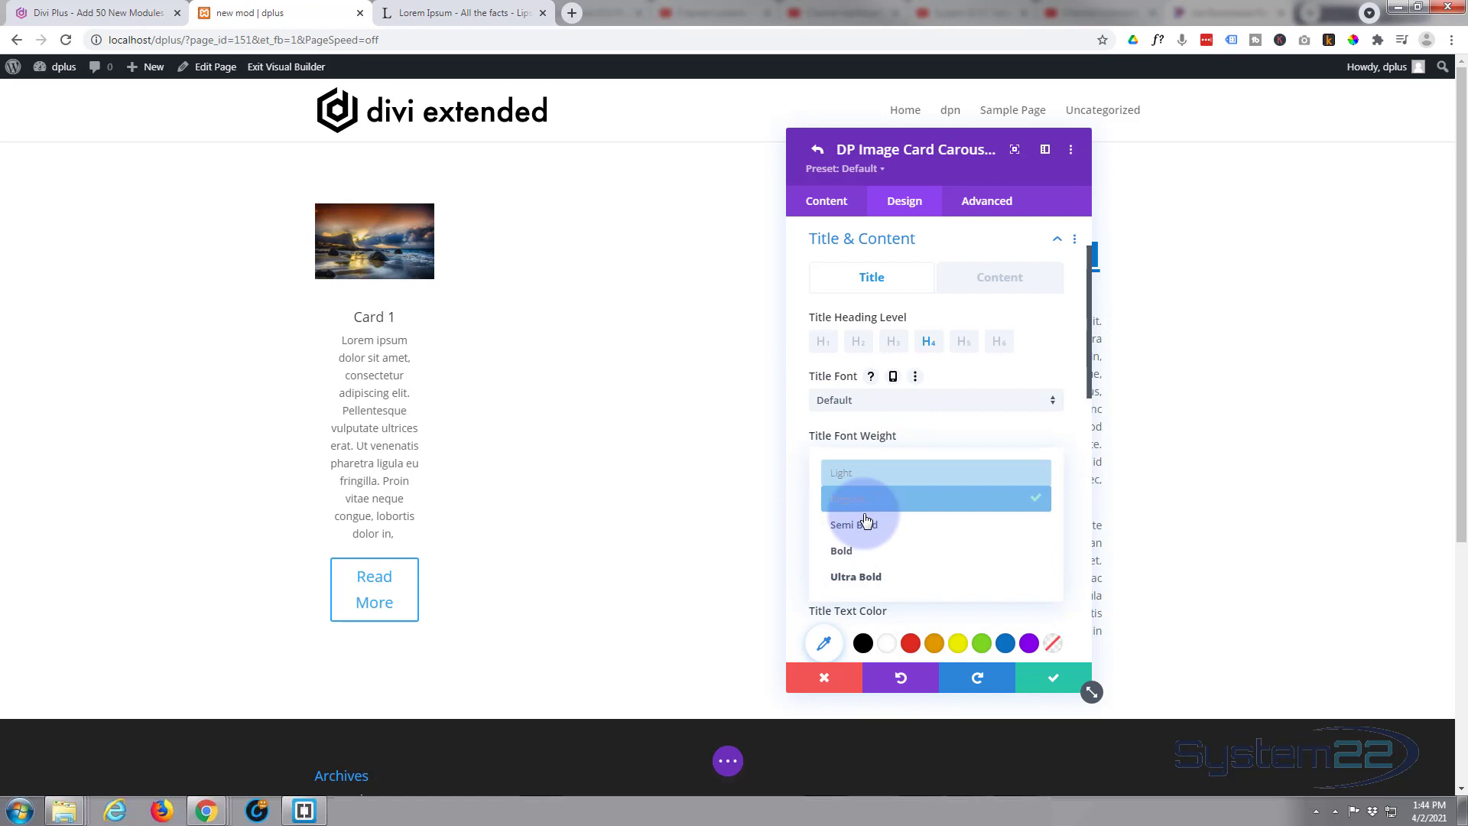
{"action": "left_click", "coordinate": [862, 549]}
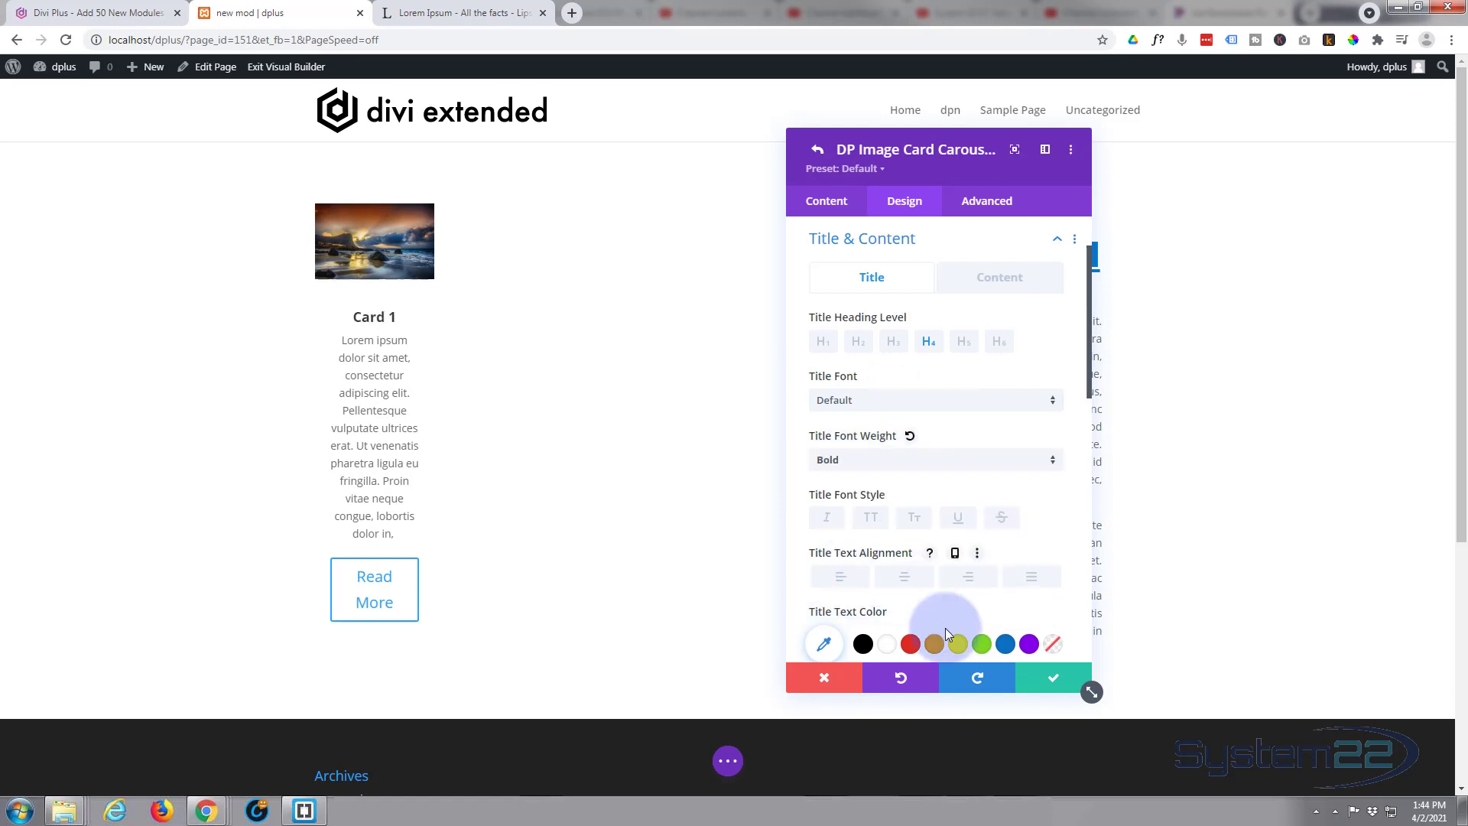
{"action": "left_click", "coordinate": [1005, 644]}
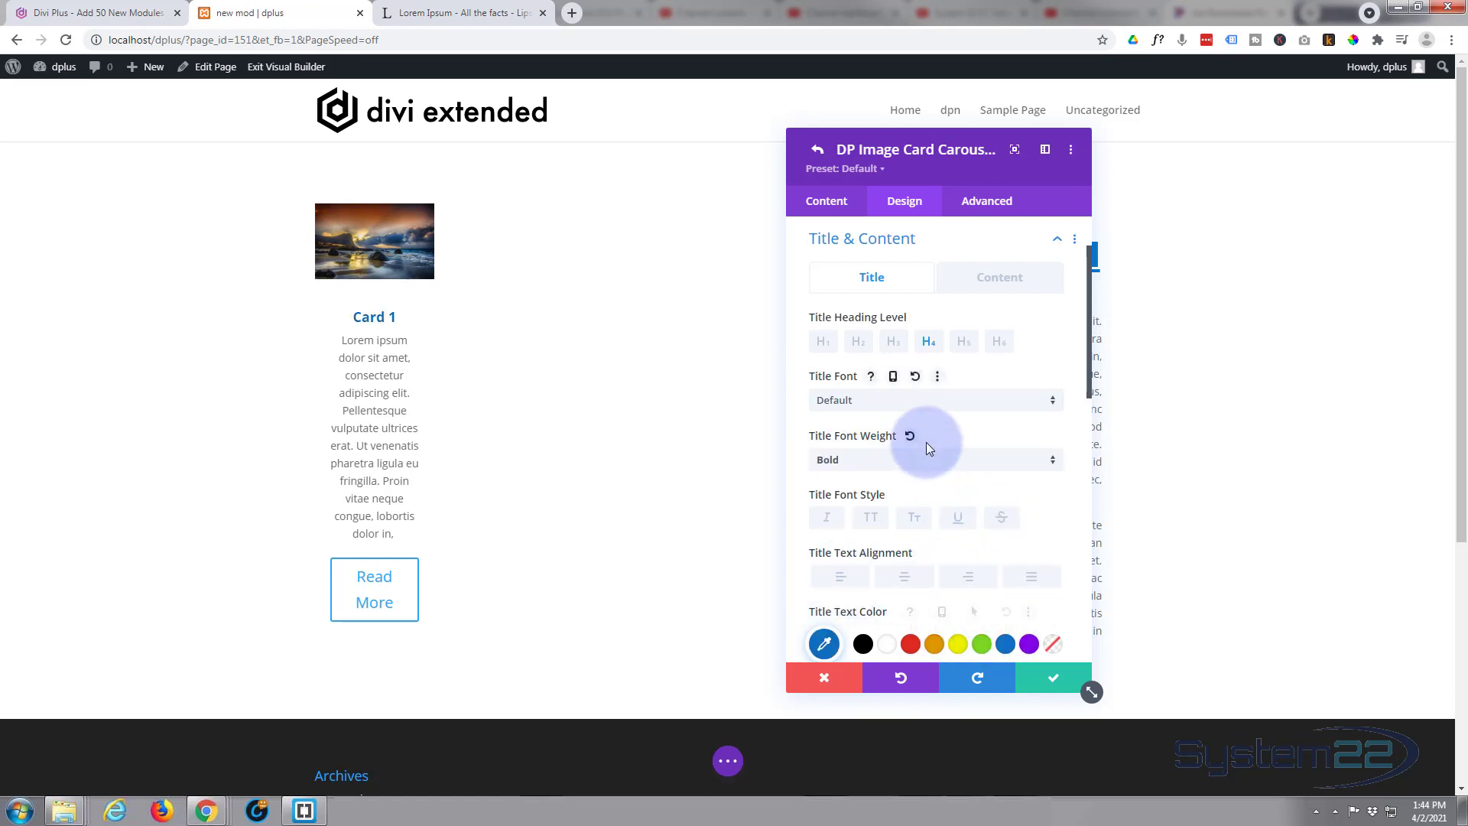
{"action": "scroll", "coordinate": [925, 444], "scroll_direction": "down", "scroll_amount": 2}
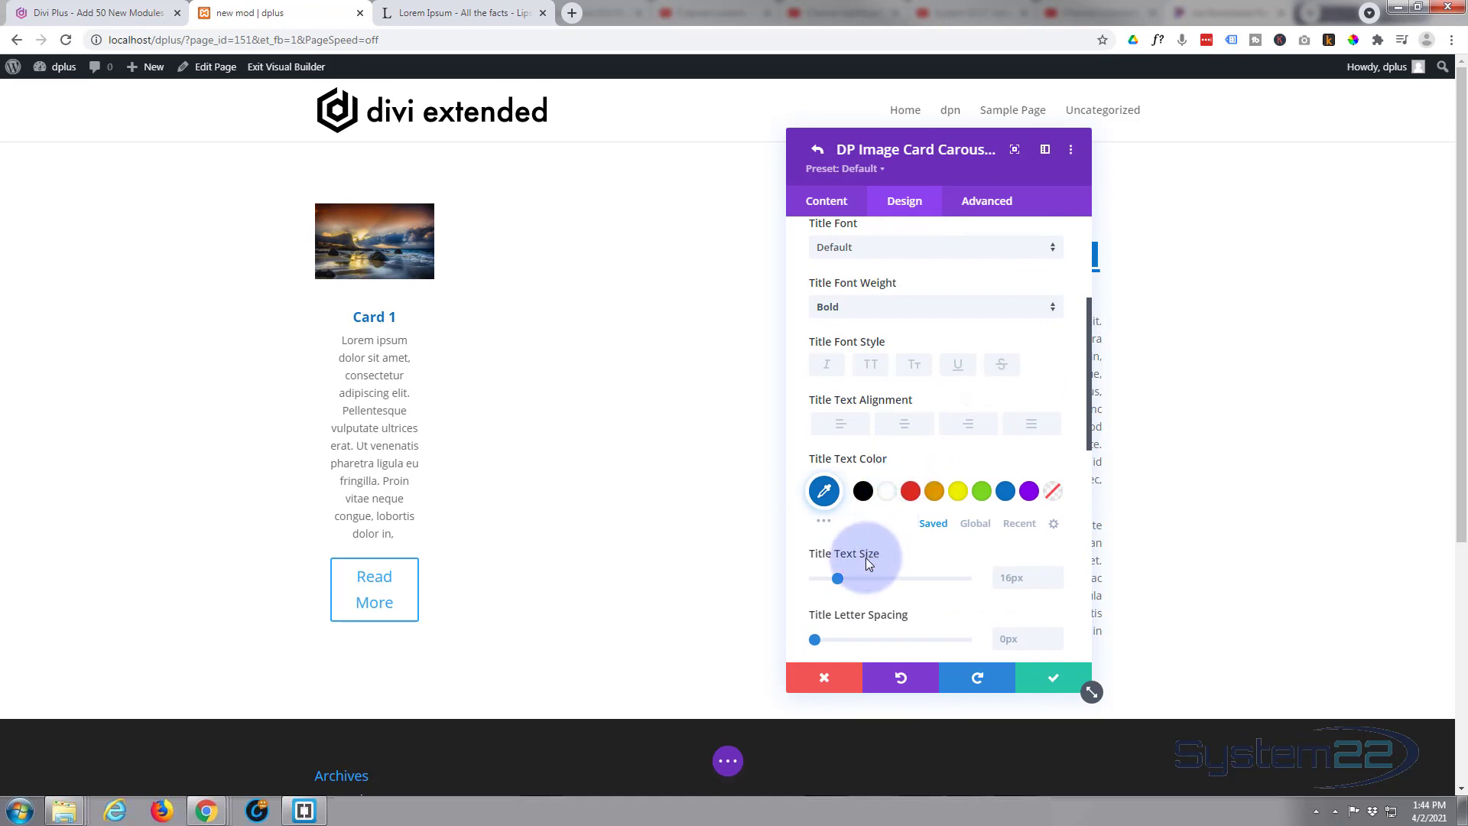
{"action": "left_click_drag", "start_coordinate": [854, 583], "coordinate": [865, 584]}
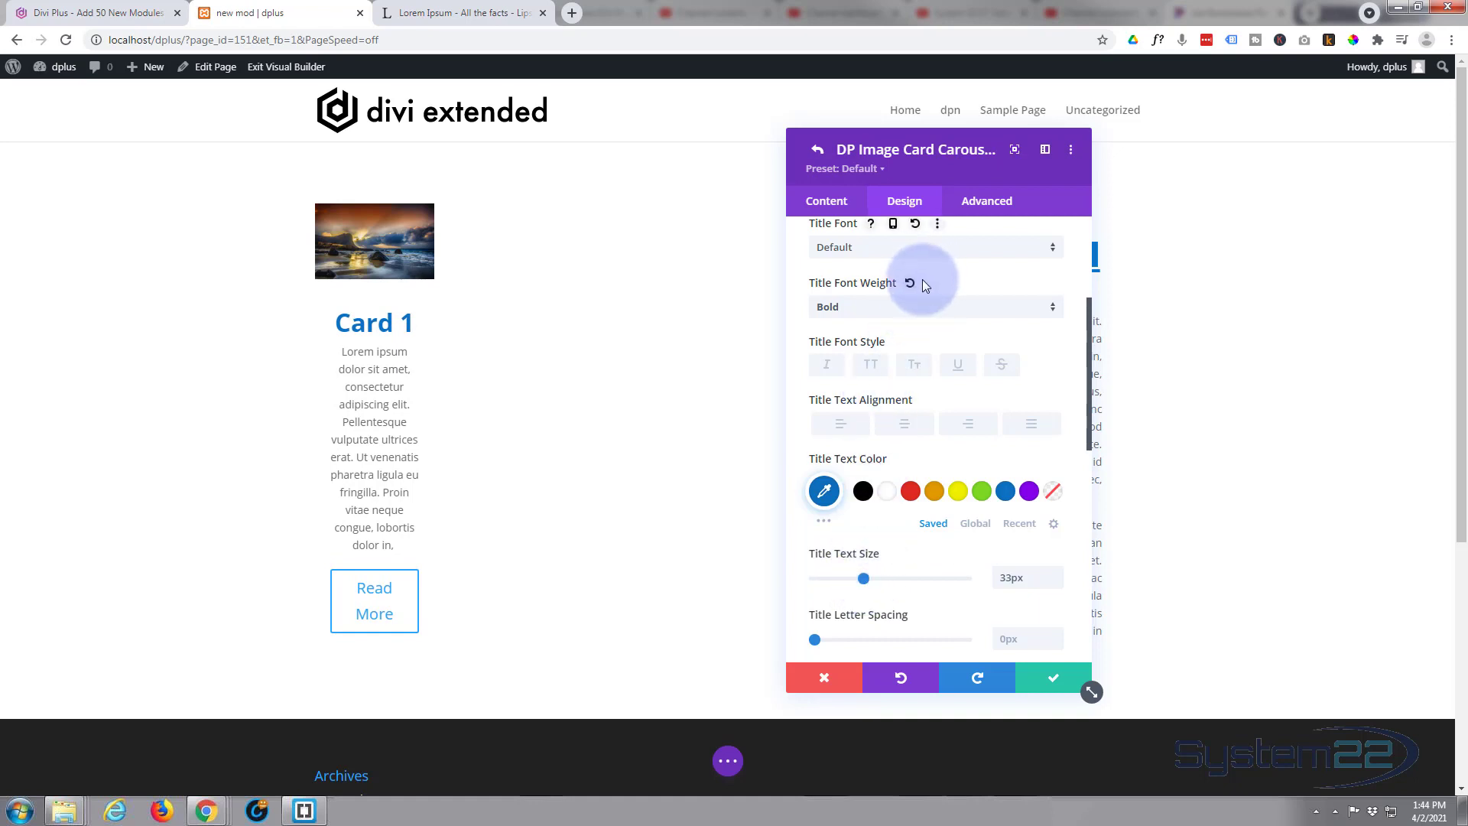
{"action": "scroll", "coordinate": [922, 280], "scroll_direction": "down", "scroll_amount": 2}
{"action": "scroll", "coordinate": [923, 280], "scroll_direction": "down", "scroll_amount": 2}
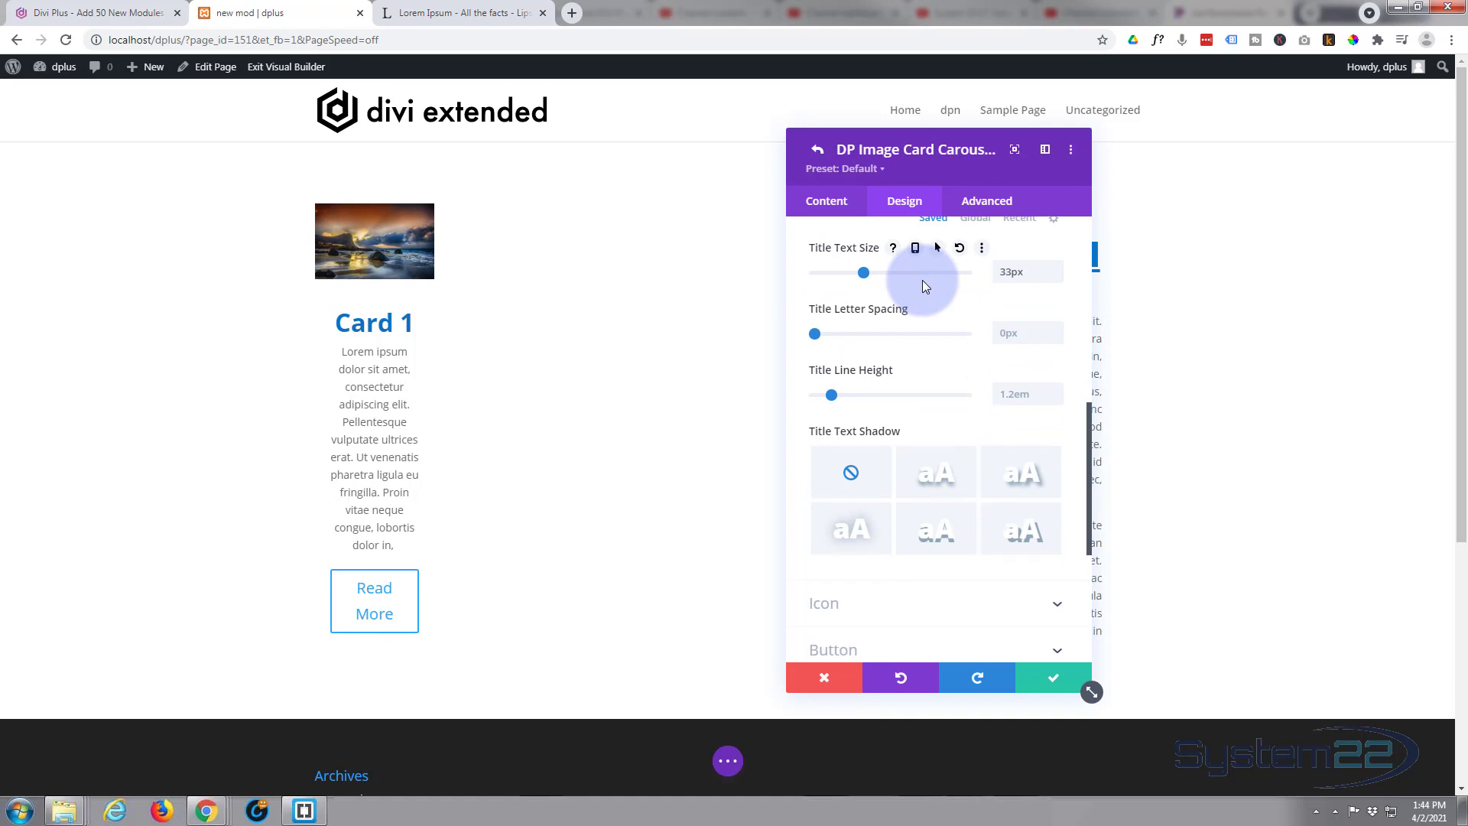
{"action": "scroll", "coordinate": [923, 281], "scroll_direction": "down", "scroll_amount": 3}
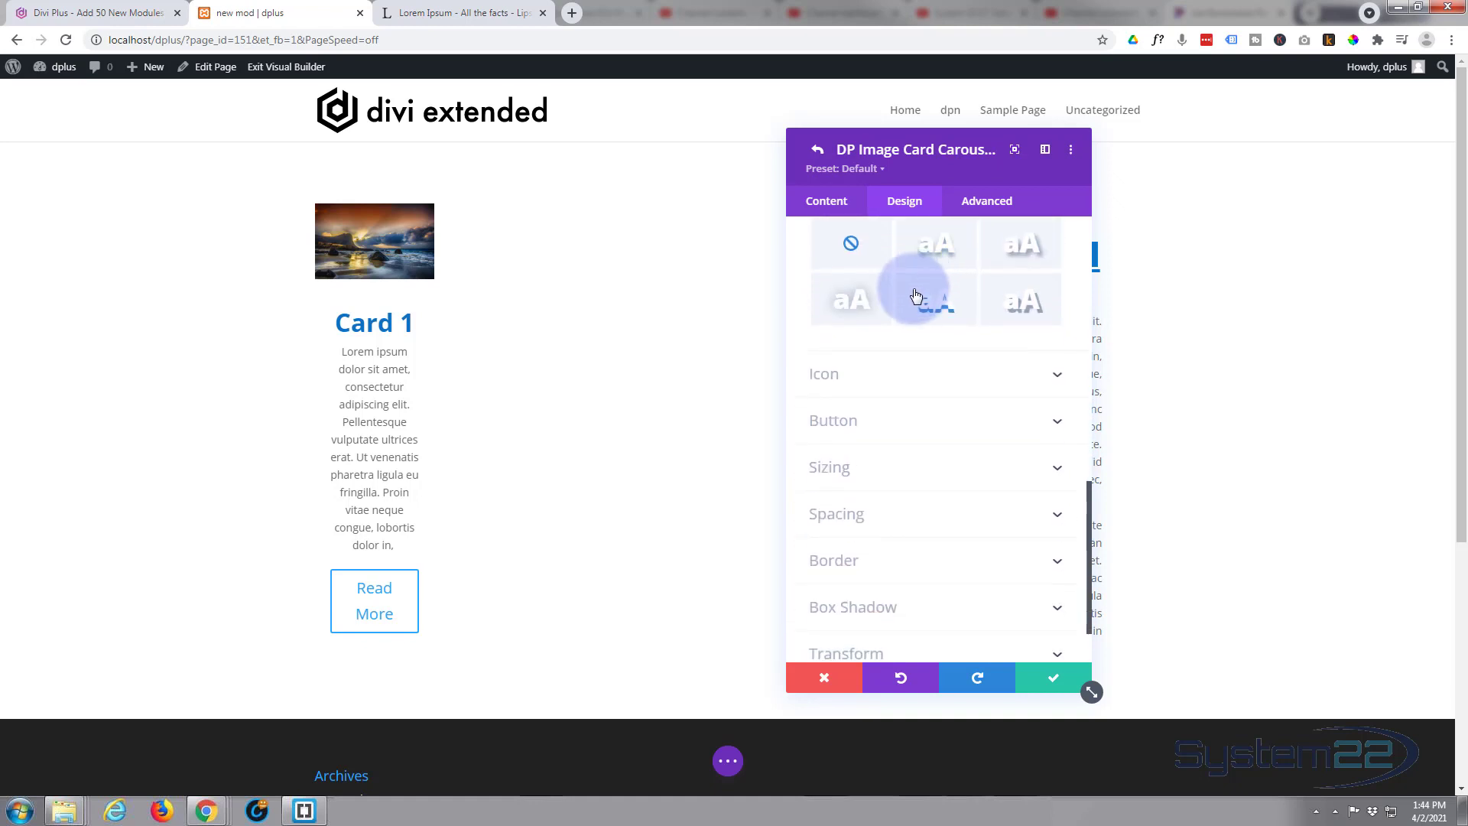
Enable custom button styles and give the Read More button a blue background.
{"action": "left_click", "coordinate": [911, 420]}
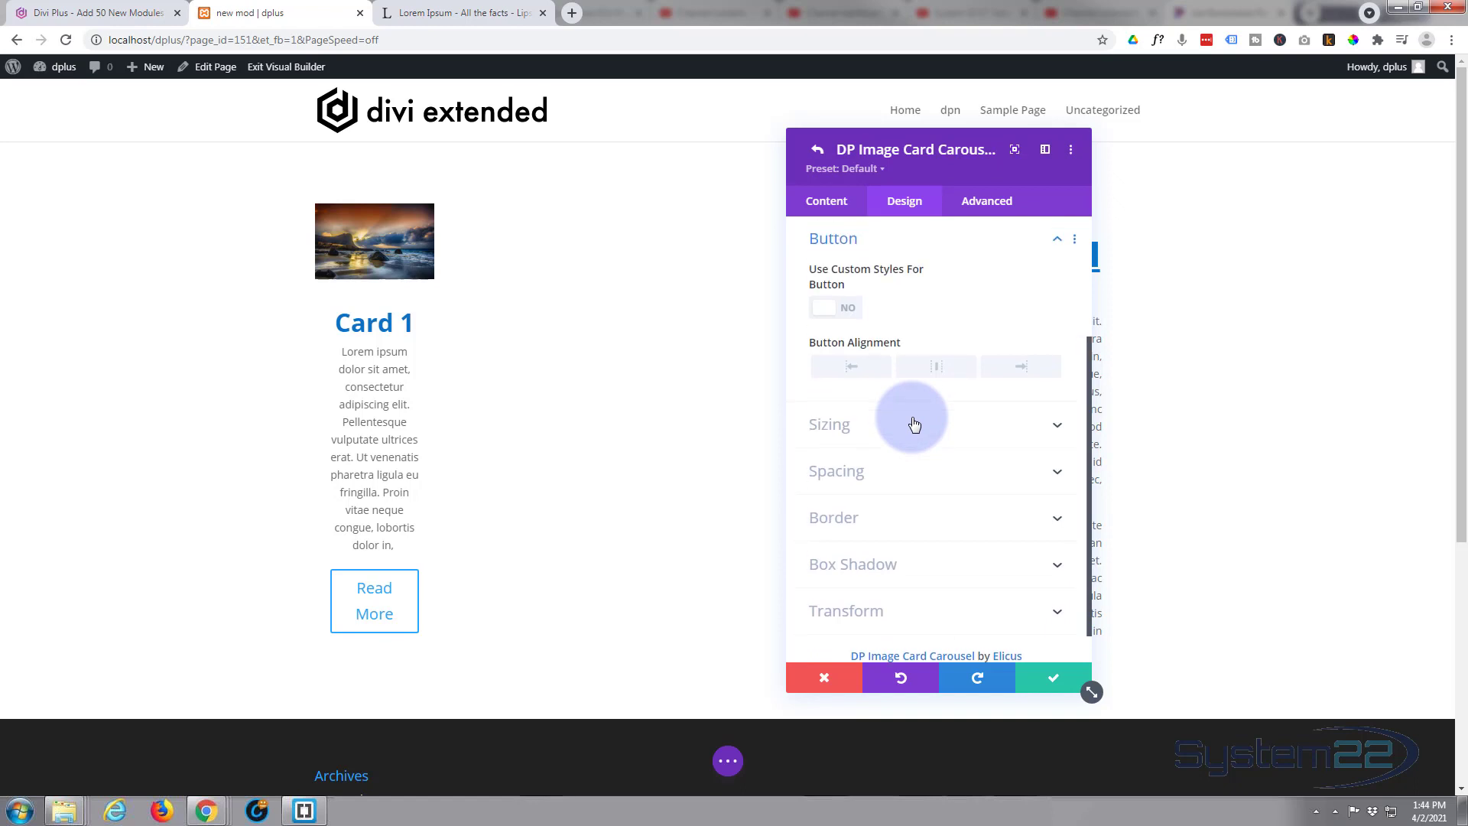
{"action": "left_click", "coordinate": [848, 307]}
{"action": "scroll", "coordinate": [872, 328], "scroll_direction": "down", "scroll_amount": 3}
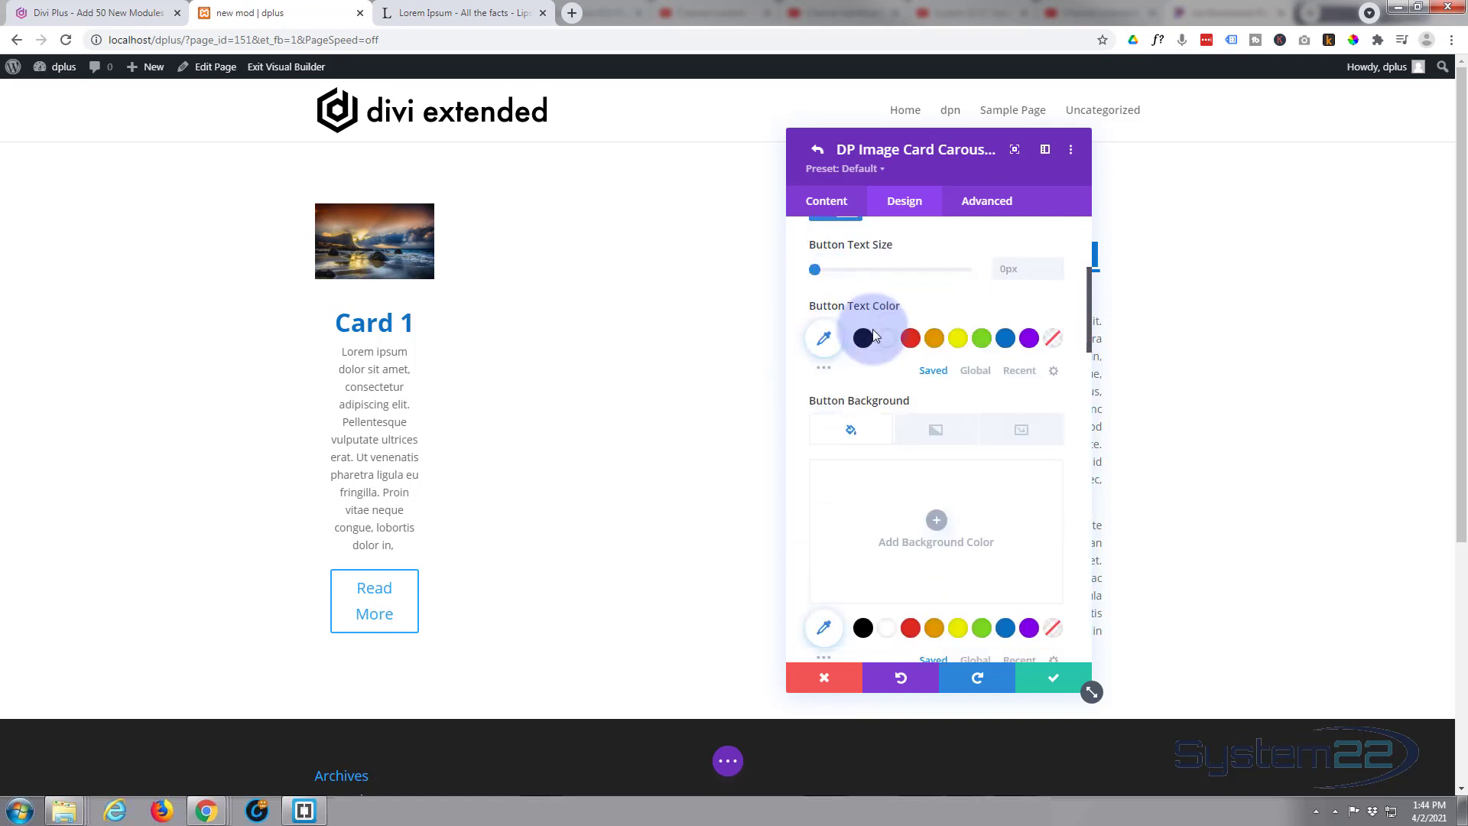
{"action": "scroll", "coordinate": [875, 335], "scroll_direction": "down", "scroll_amount": 2}
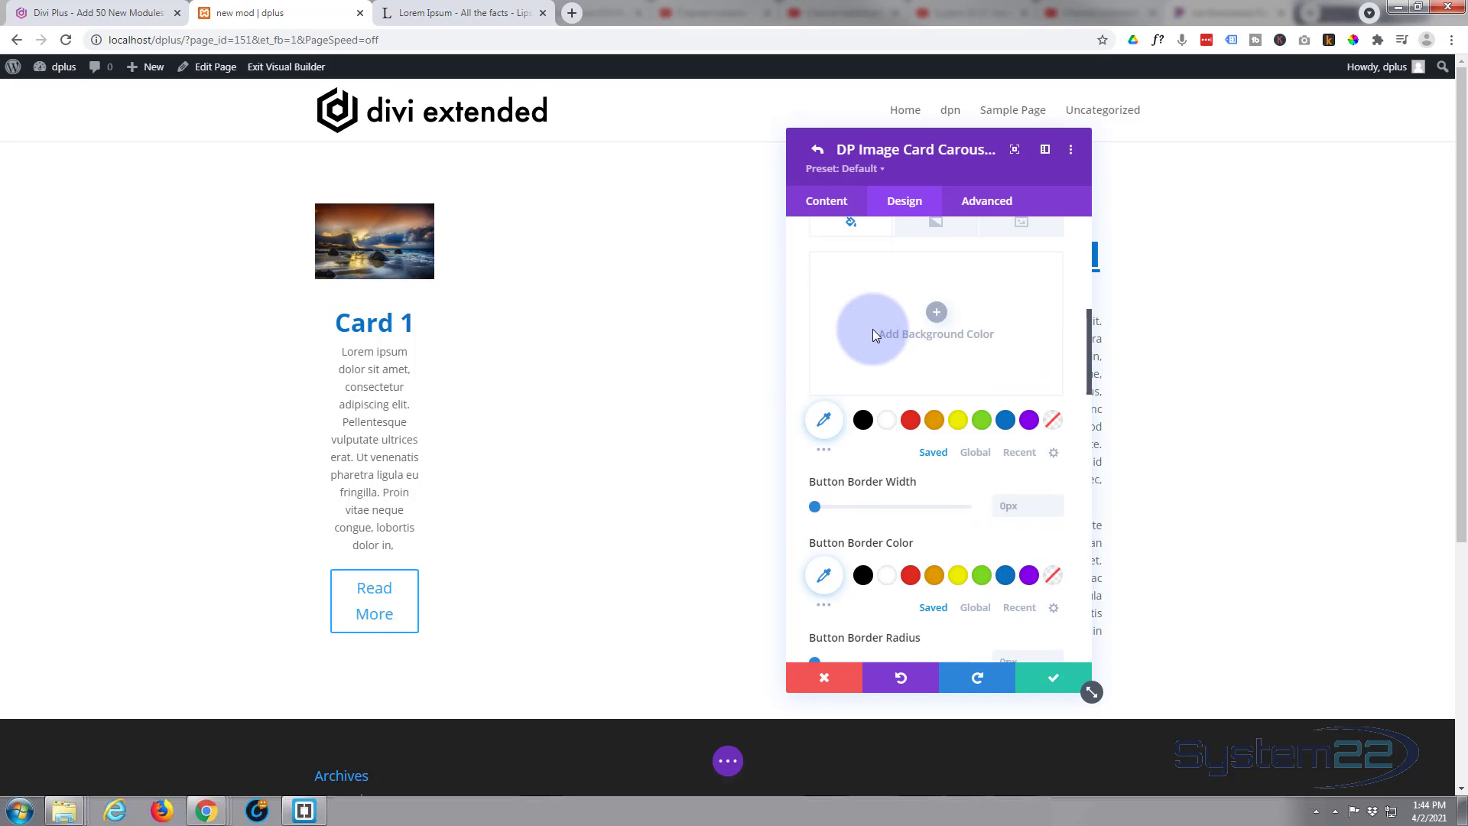
{"action": "left_click", "coordinate": [1006, 422]}
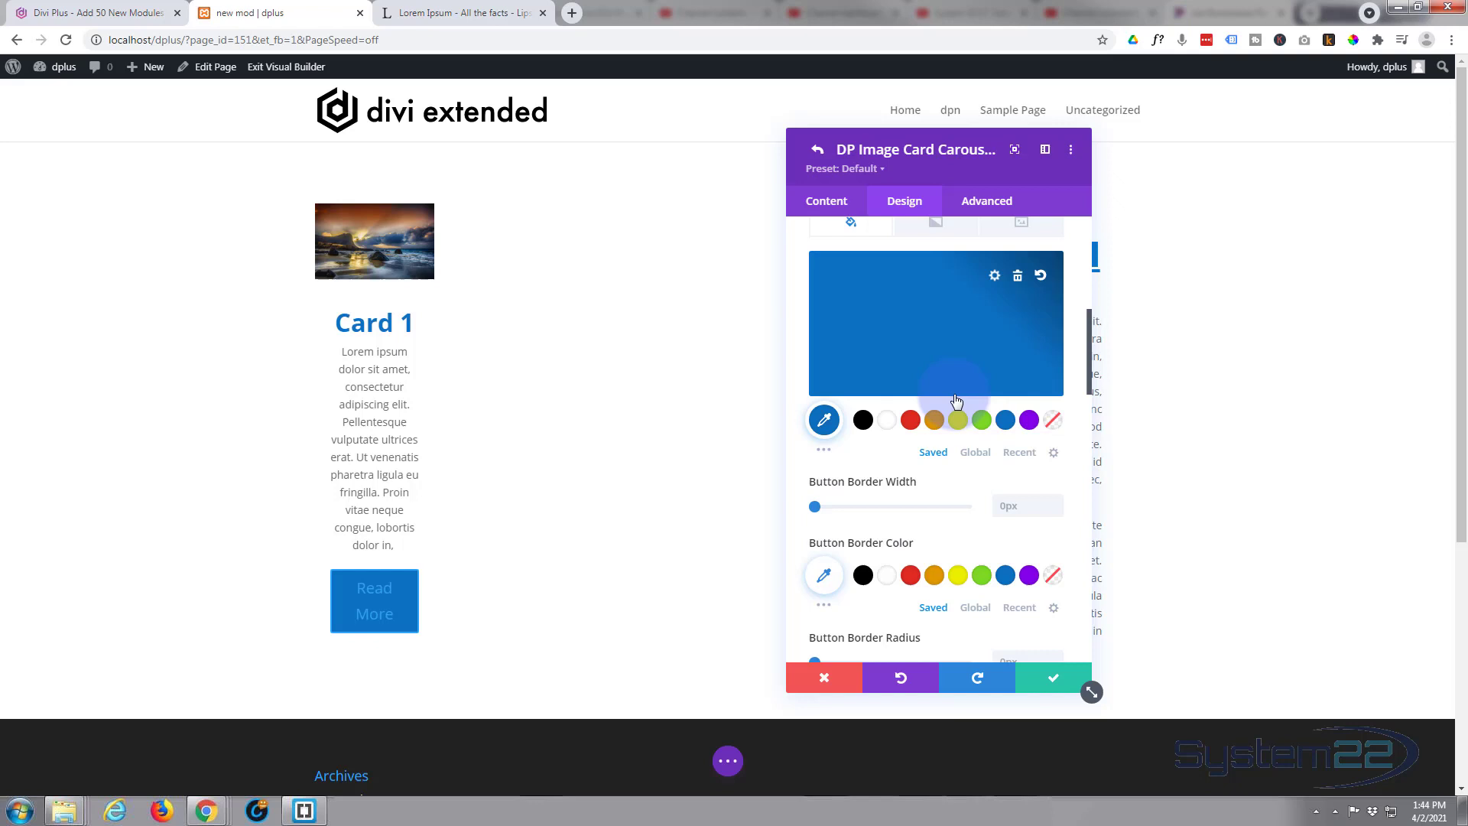
{"action": "scroll", "coordinate": [952, 396], "scroll_direction": "up", "scroll_amount": 2}
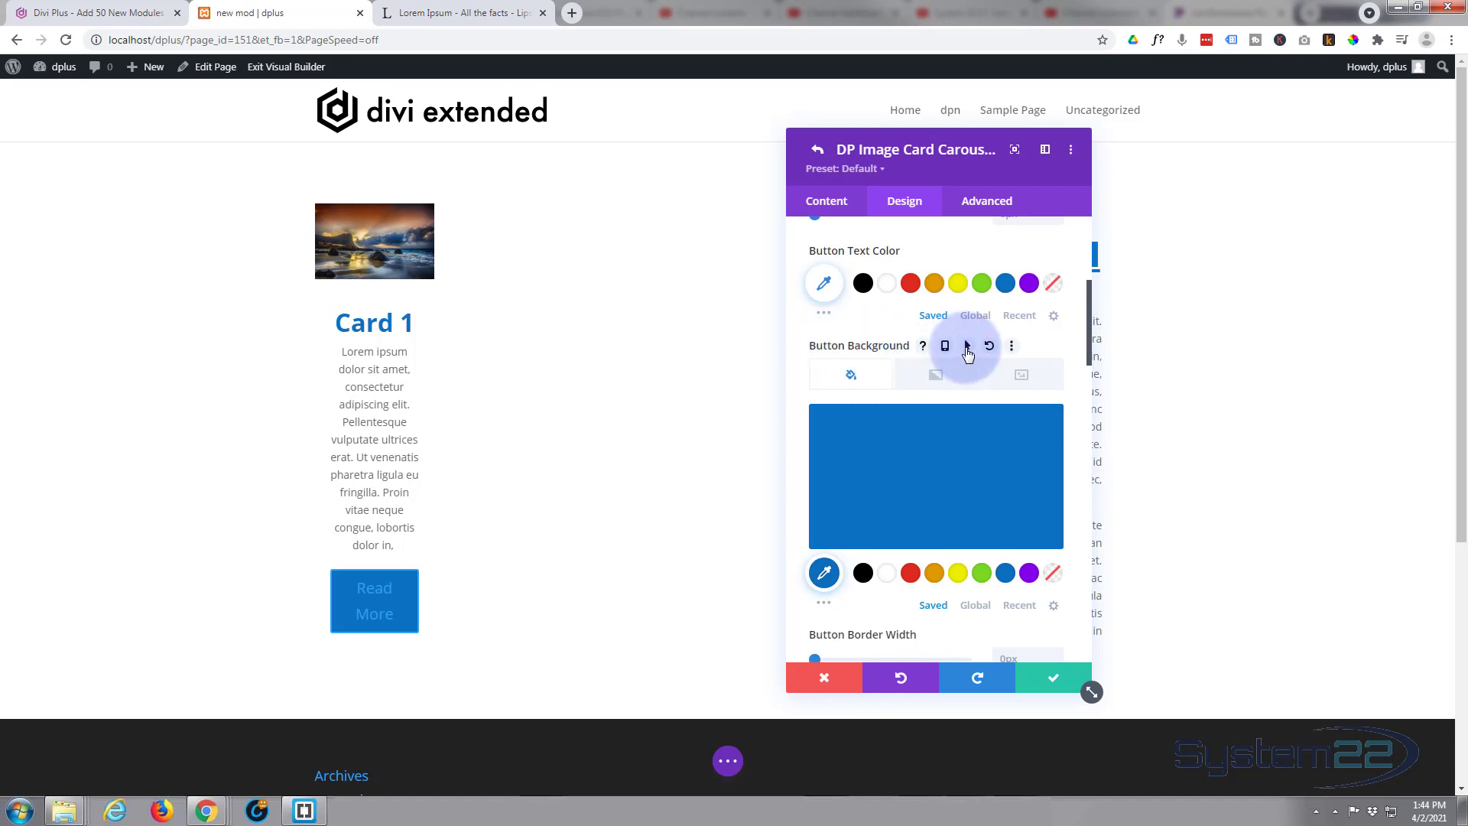
Make the button background purple on hover and the button text white.
{"action": "left_click", "coordinate": [969, 346]}
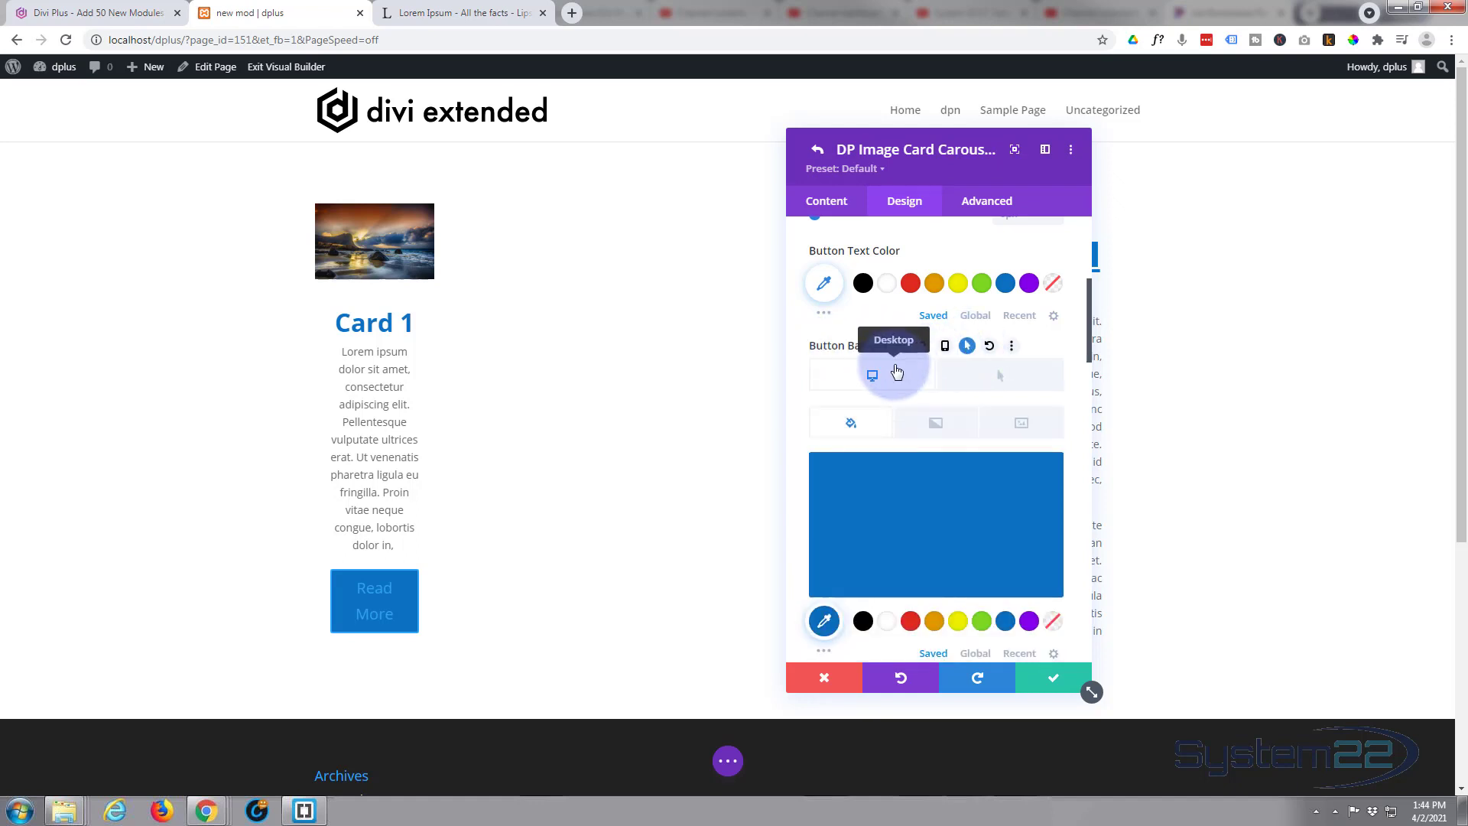
{"action": "left_click", "coordinate": [1015, 385]}
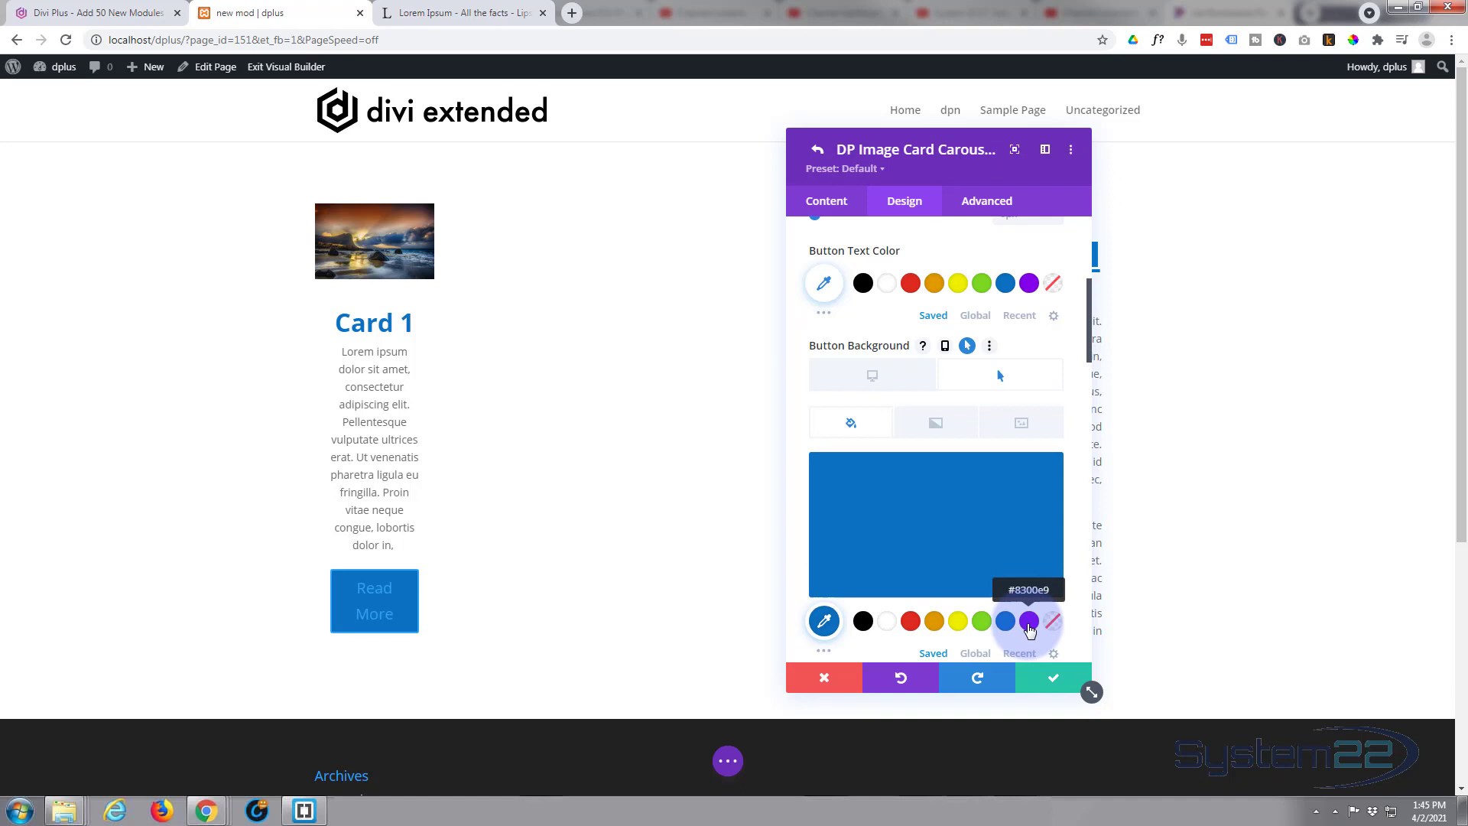
{"action": "left_click", "coordinate": [1029, 623]}
{"action": "left_click", "coordinate": [877, 378]}
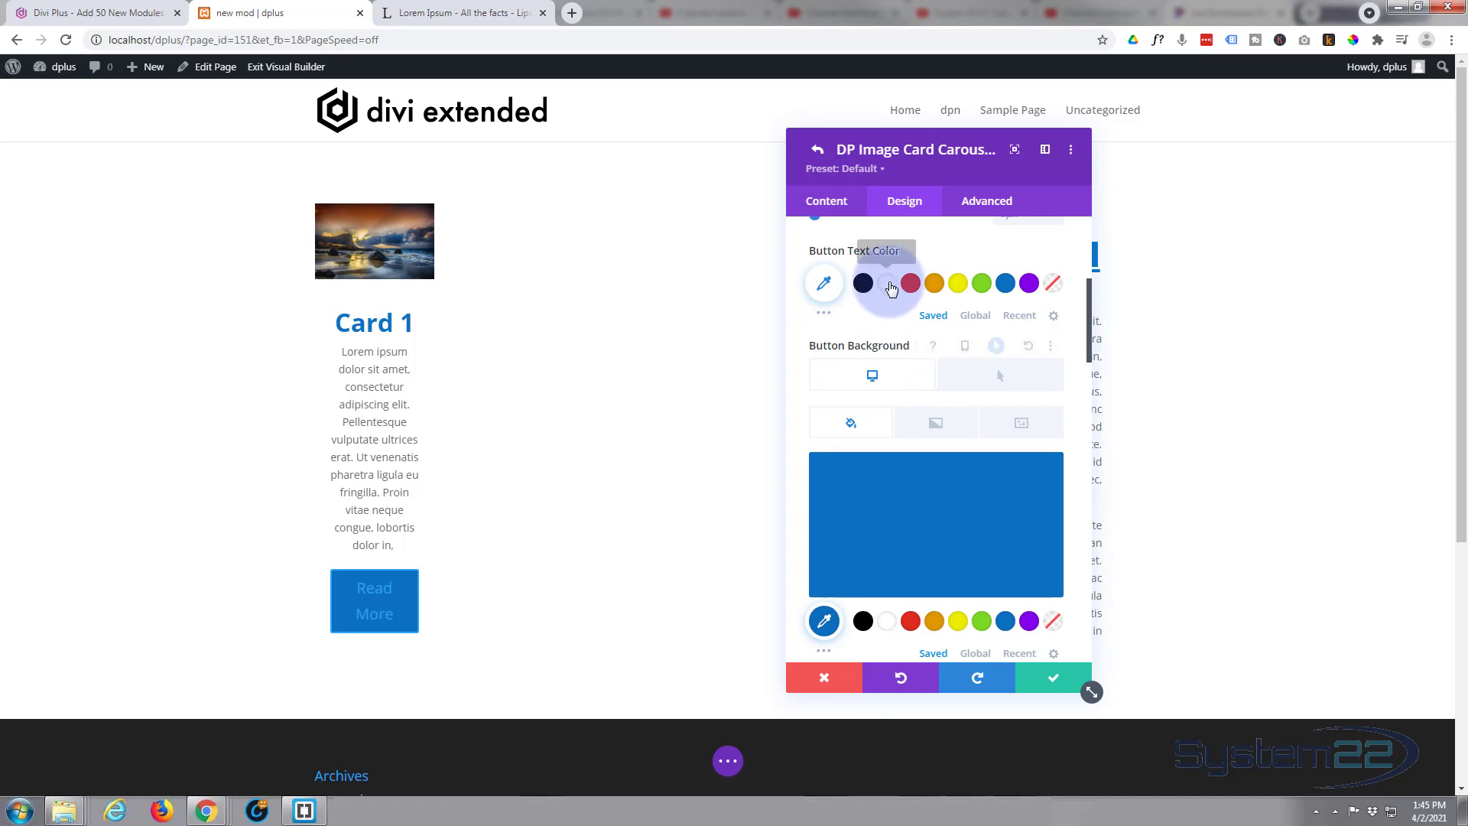
{"action": "left_click", "coordinate": [889, 285]}
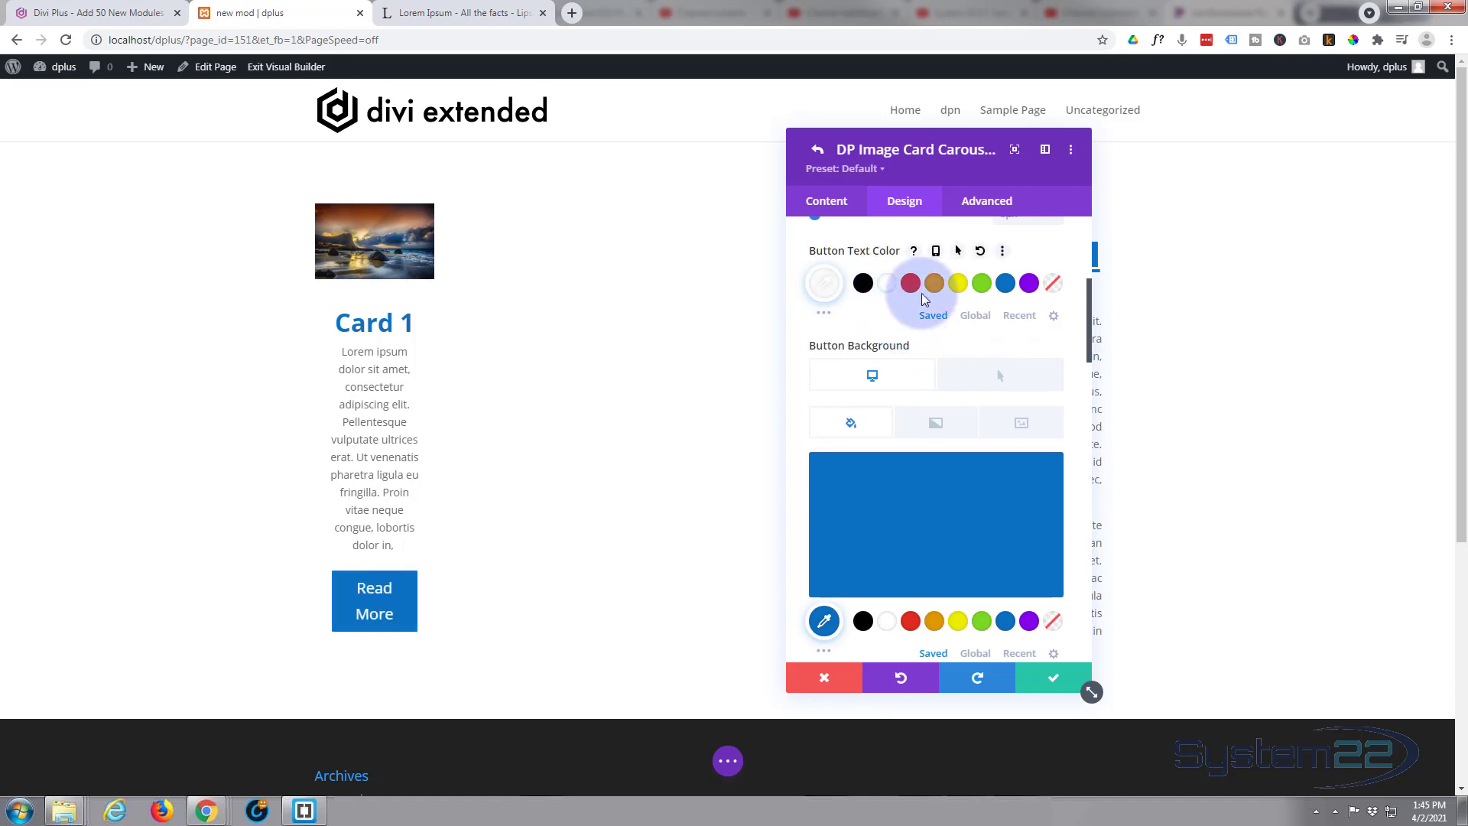
Give the card a 1px solid border.
{"action": "scroll", "coordinate": [922, 299], "scroll_direction": "down", "scroll_amount": 7}
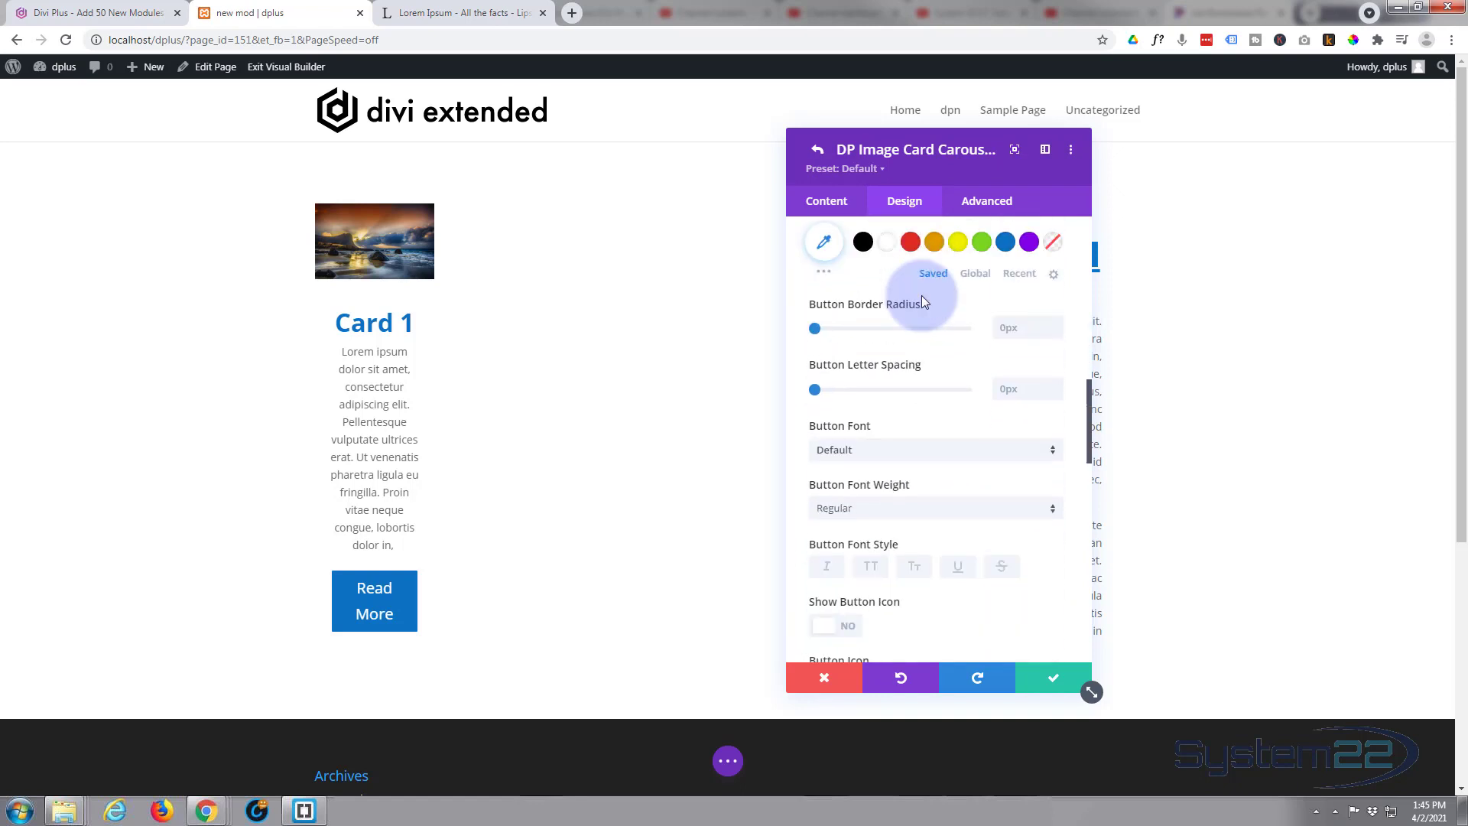
{"action": "scroll", "coordinate": [922, 301], "scroll_direction": "down", "scroll_amount": 9}
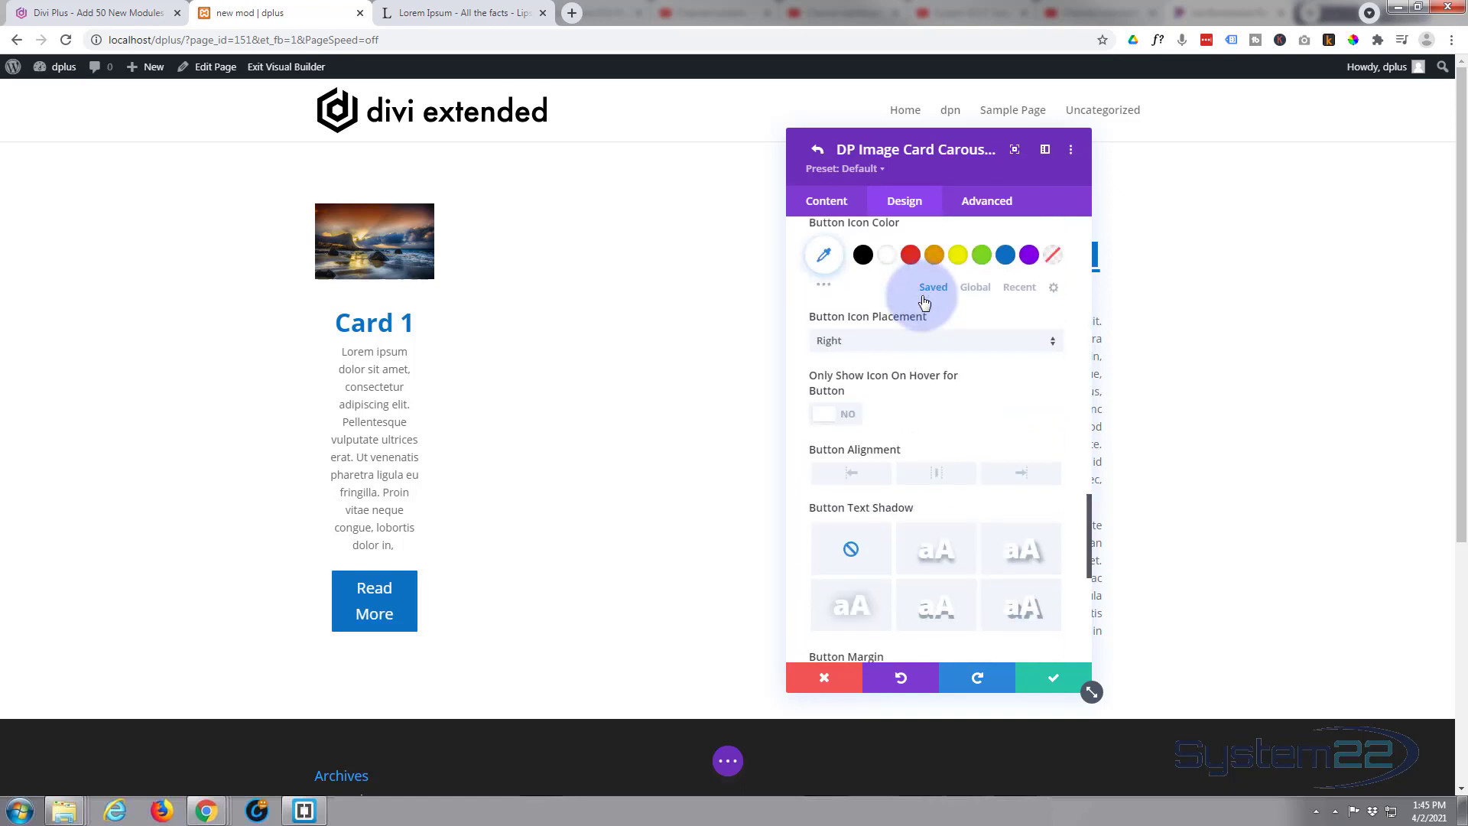
{"action": "scroll", "coordinate": [923, 302], "scroll_direction": "down", "scroll_amount": 2}
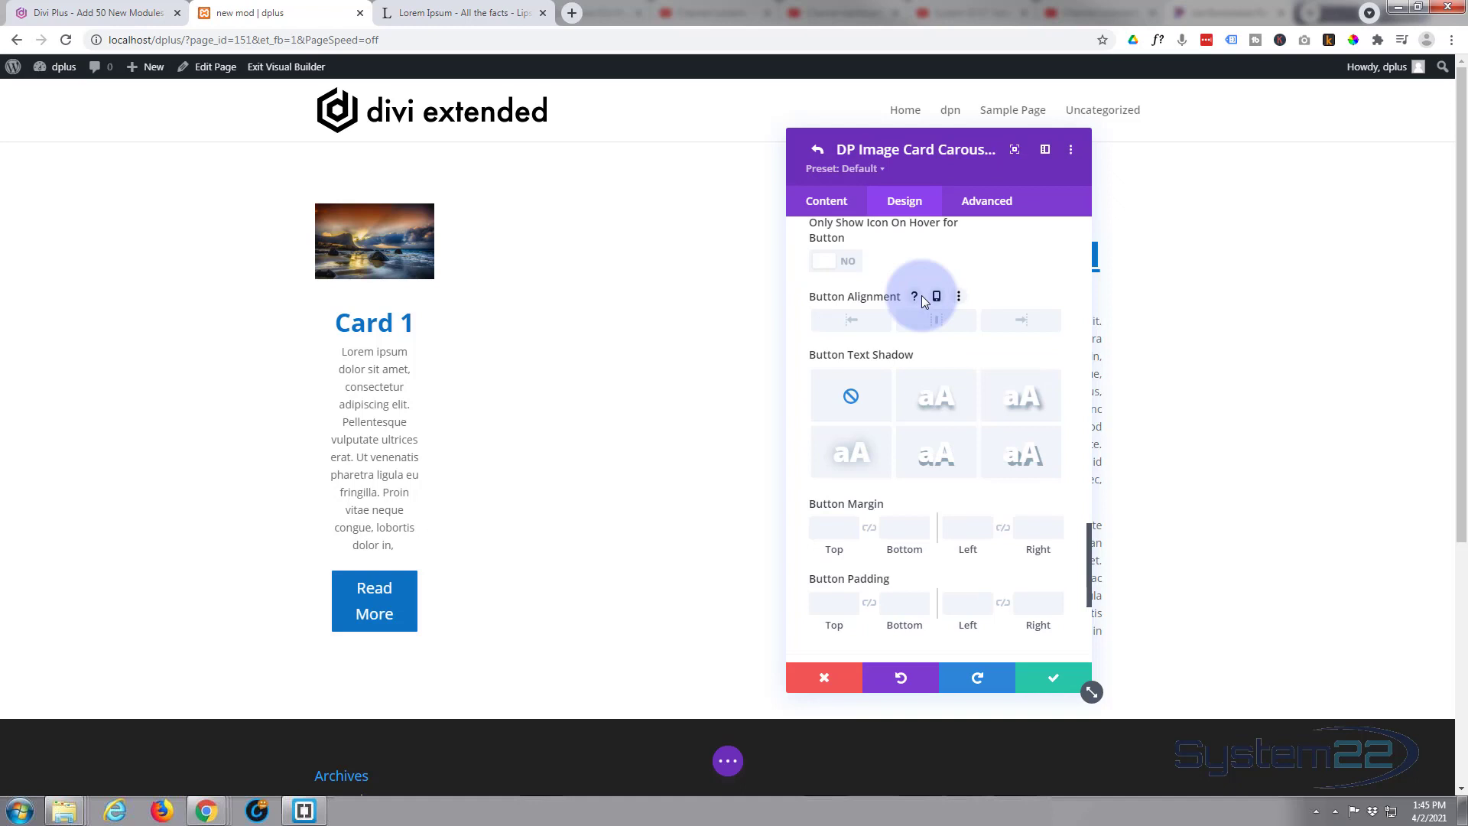
{"action": "scroll", "coordinate": [922, 301], "scroll_direction": "down", "scroll_amount": 2}
{"action": "scroll", "coordinate": [923, 304], "scroll_direction": "down", "scroll_amount": 2}
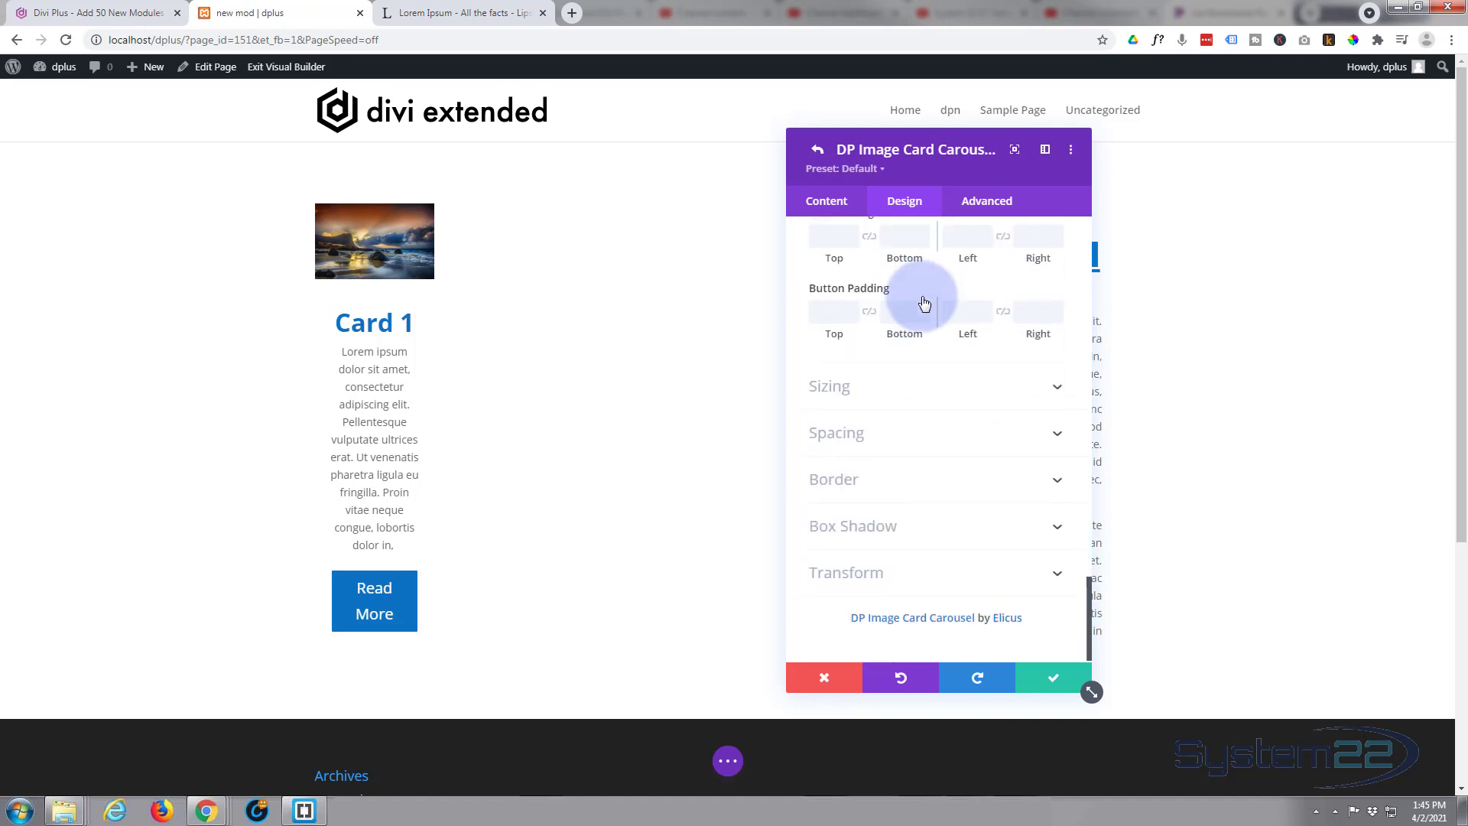
{"action": "left_click", "coordinate": [910, 489]}
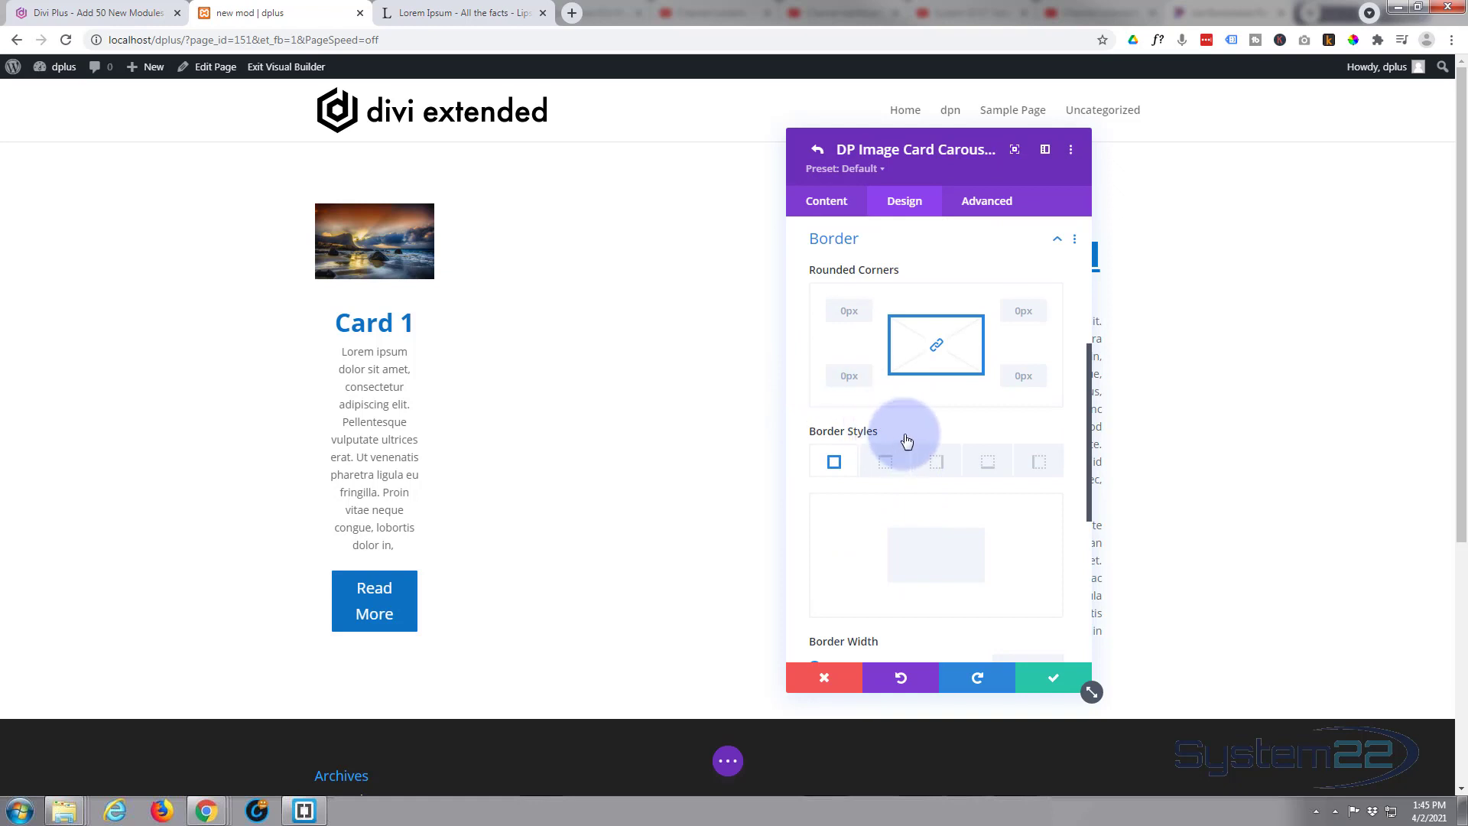
{"action": "scroll", "coordinate": [910, 437], "scroll_direction": "down", "scroll_amount": 2}
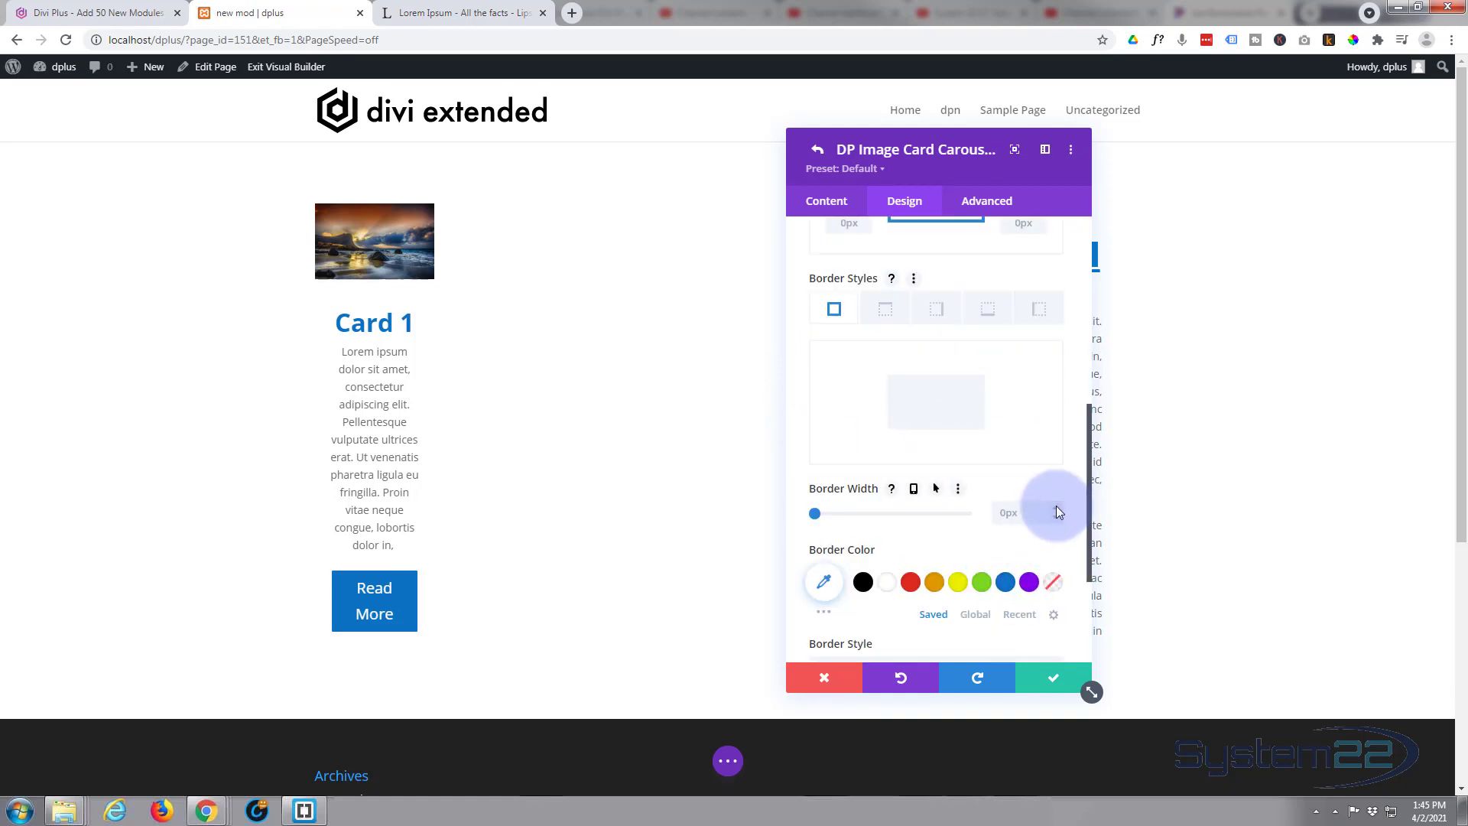
{"action": "key", "text": "Up"}
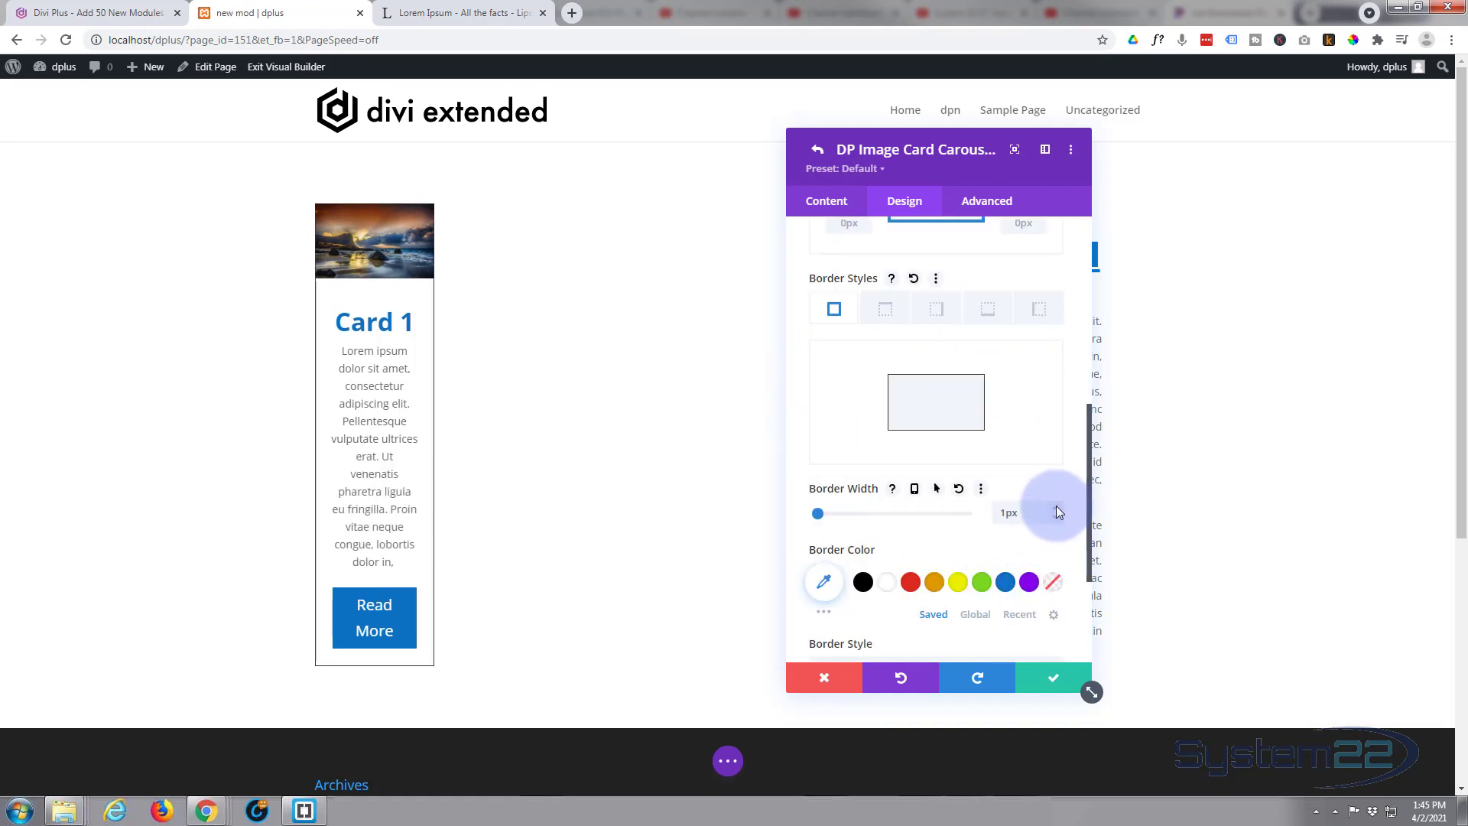
Apply the fourth box shadow preset (12px vertical, 18px blur, -6px spread) to the card.
{"action": "scroll", "coordinate": [973, 508], "scroll_direction": "down", "scroll_amount": 1}
{"action": "scroll", "coordinate": [948, 516], "scroll_direction": "down", "scroll_amount": 2}
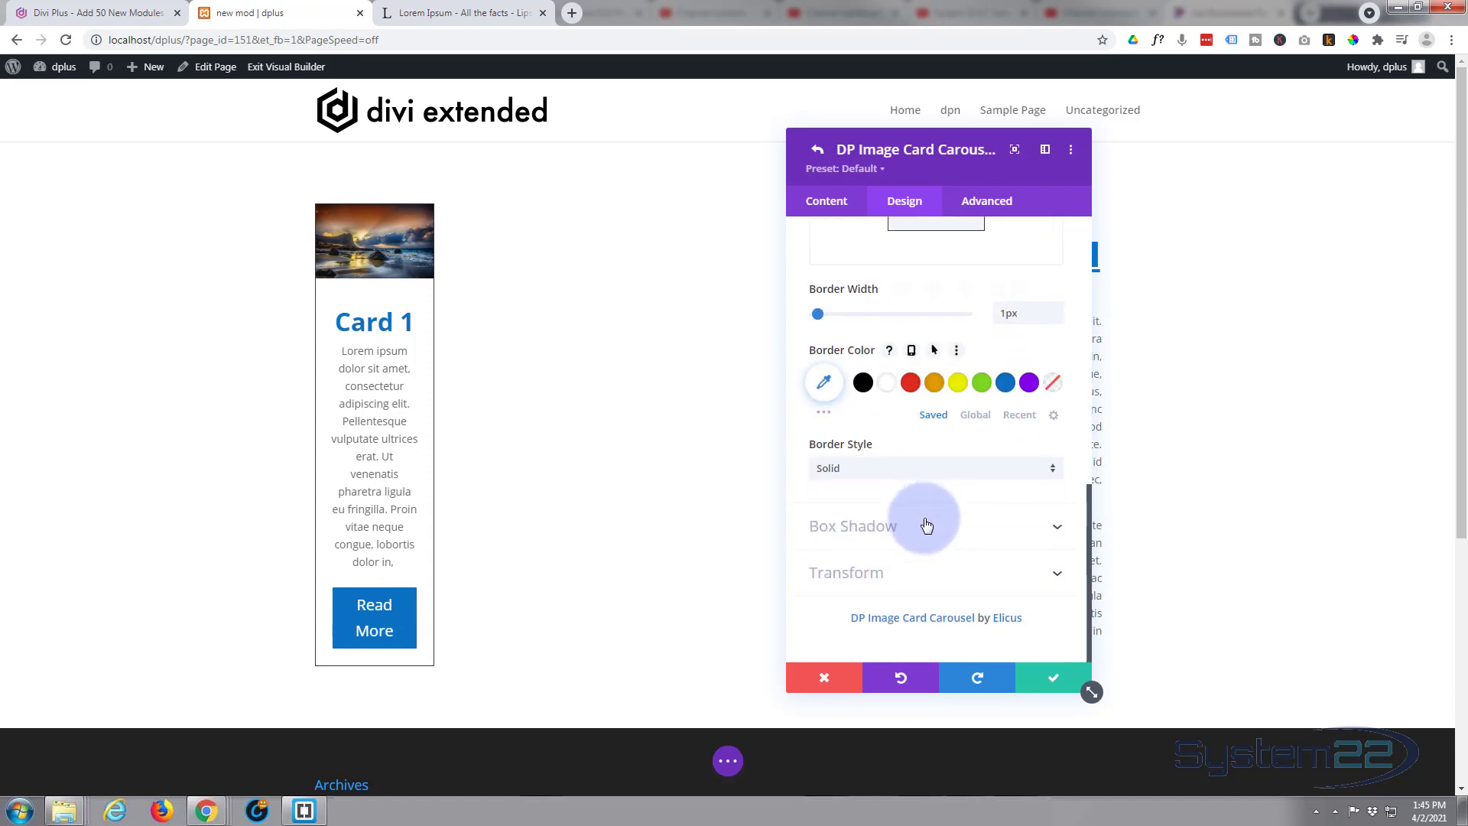
{"action": "left_click", "coordinate": [927, 525]}
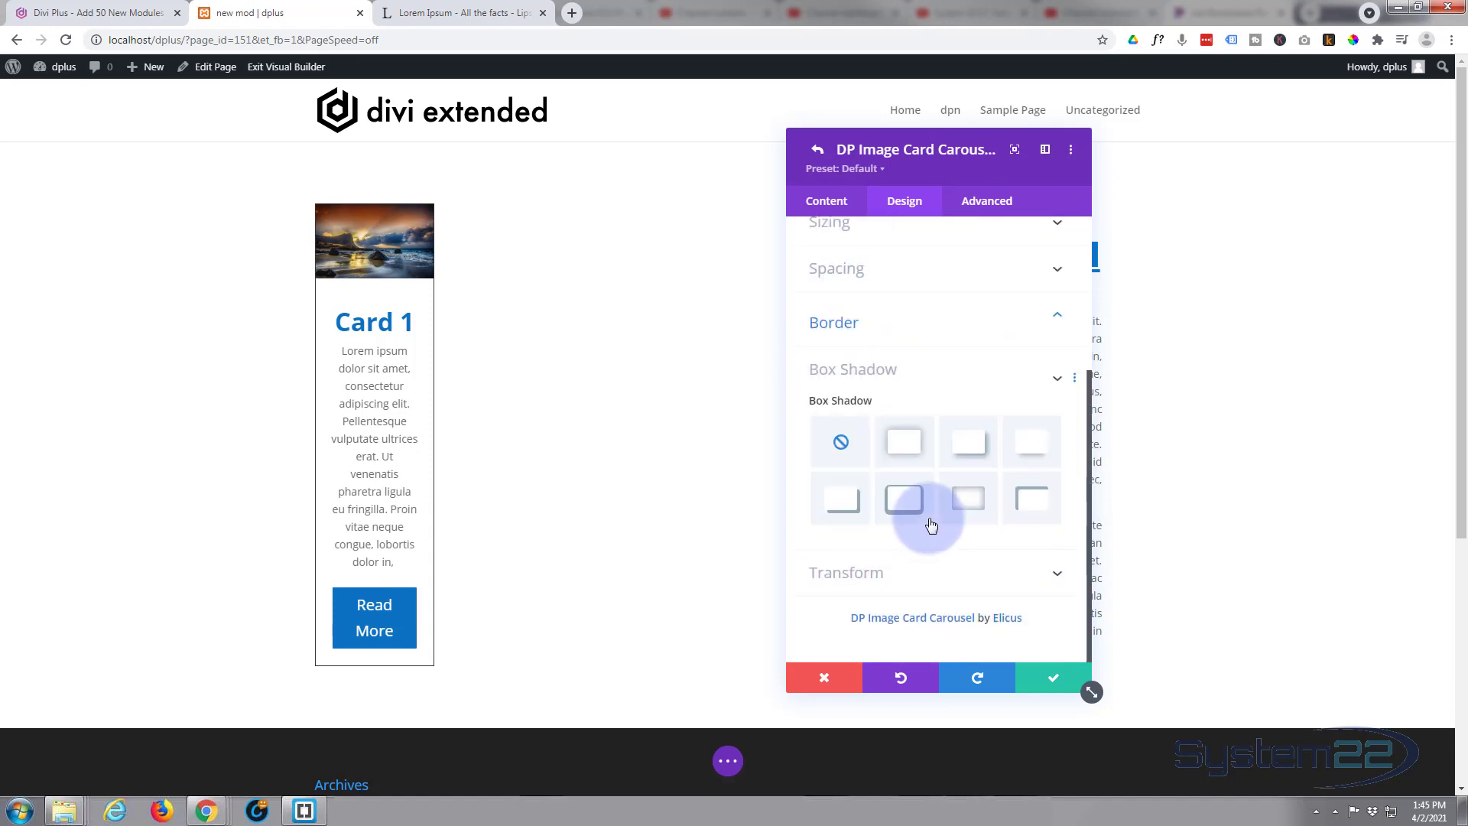
{"action": "left_click", "coordinate": [1039, 455]}
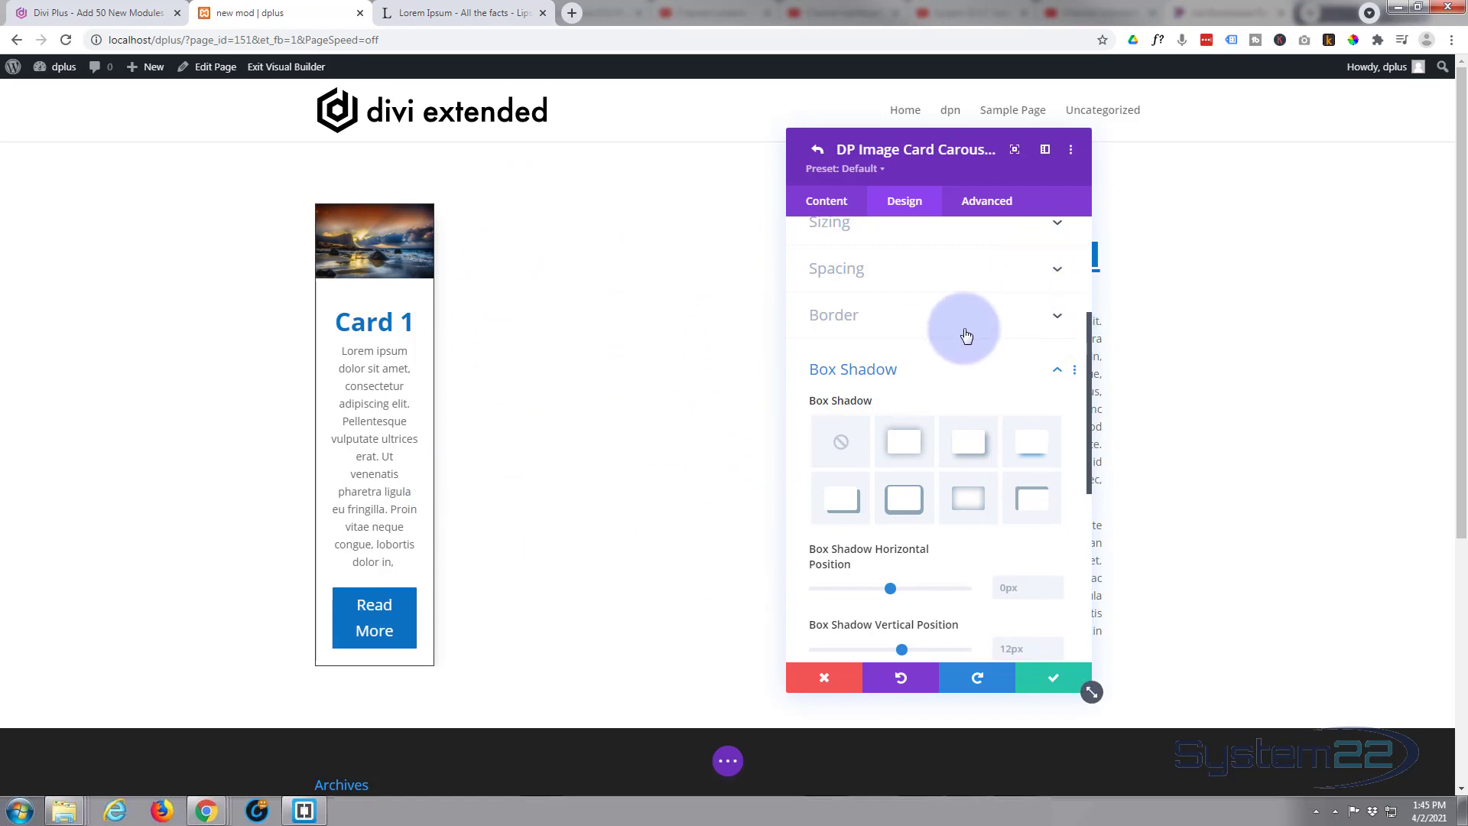
{"action": "scroll", "coordinate": [966, 334], "scroll_direction": "down", "scroll_amount": 5}
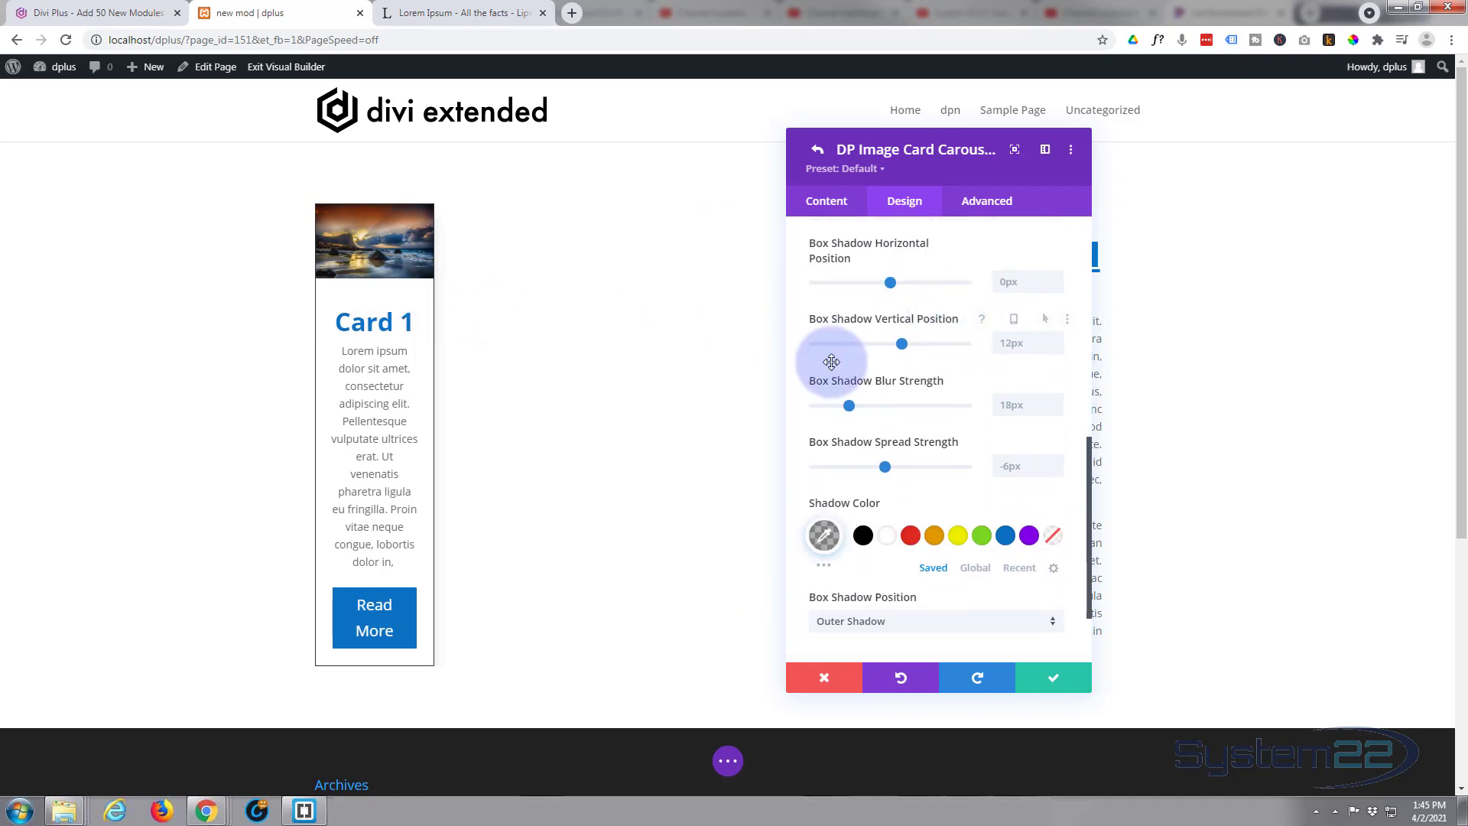
Save the card and switch the carousel effect to Flip.
{"action": "left_click", "coordinate": [1056, 680]}
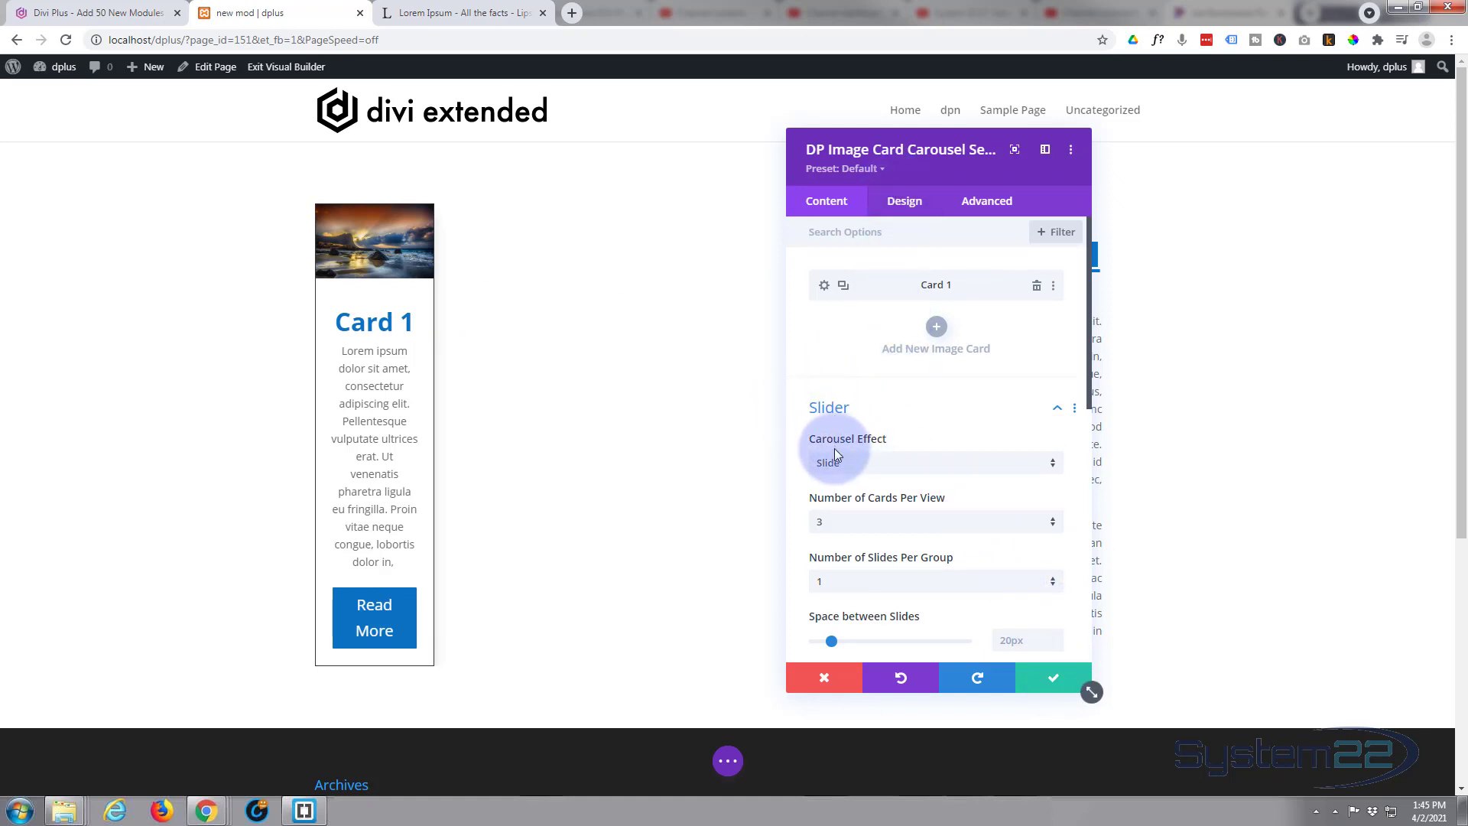
{"action": "left_click", "coordinate": [883, 475]}
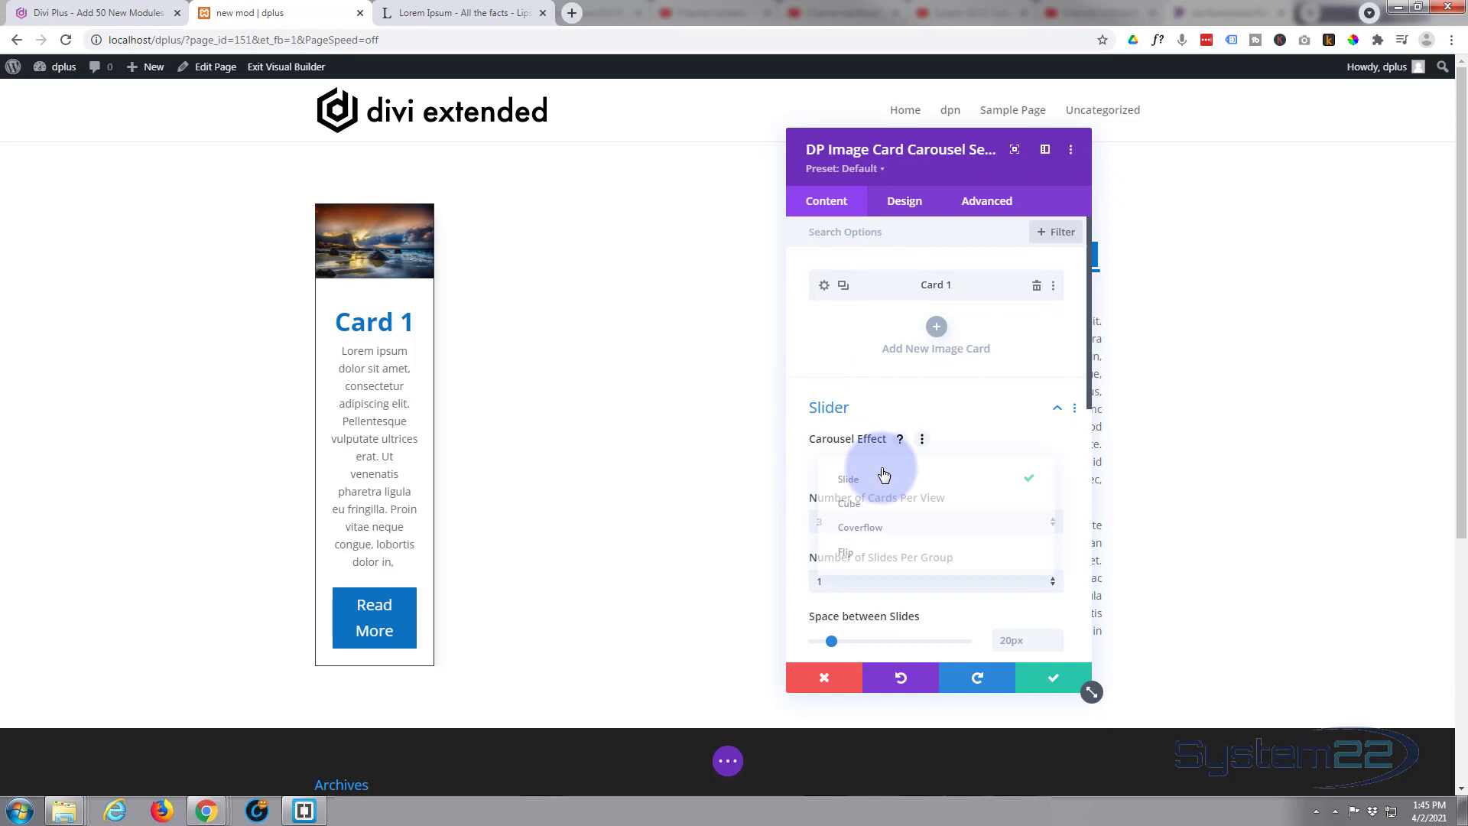
{"action": "left_click", "coordinate": [861, 563]}
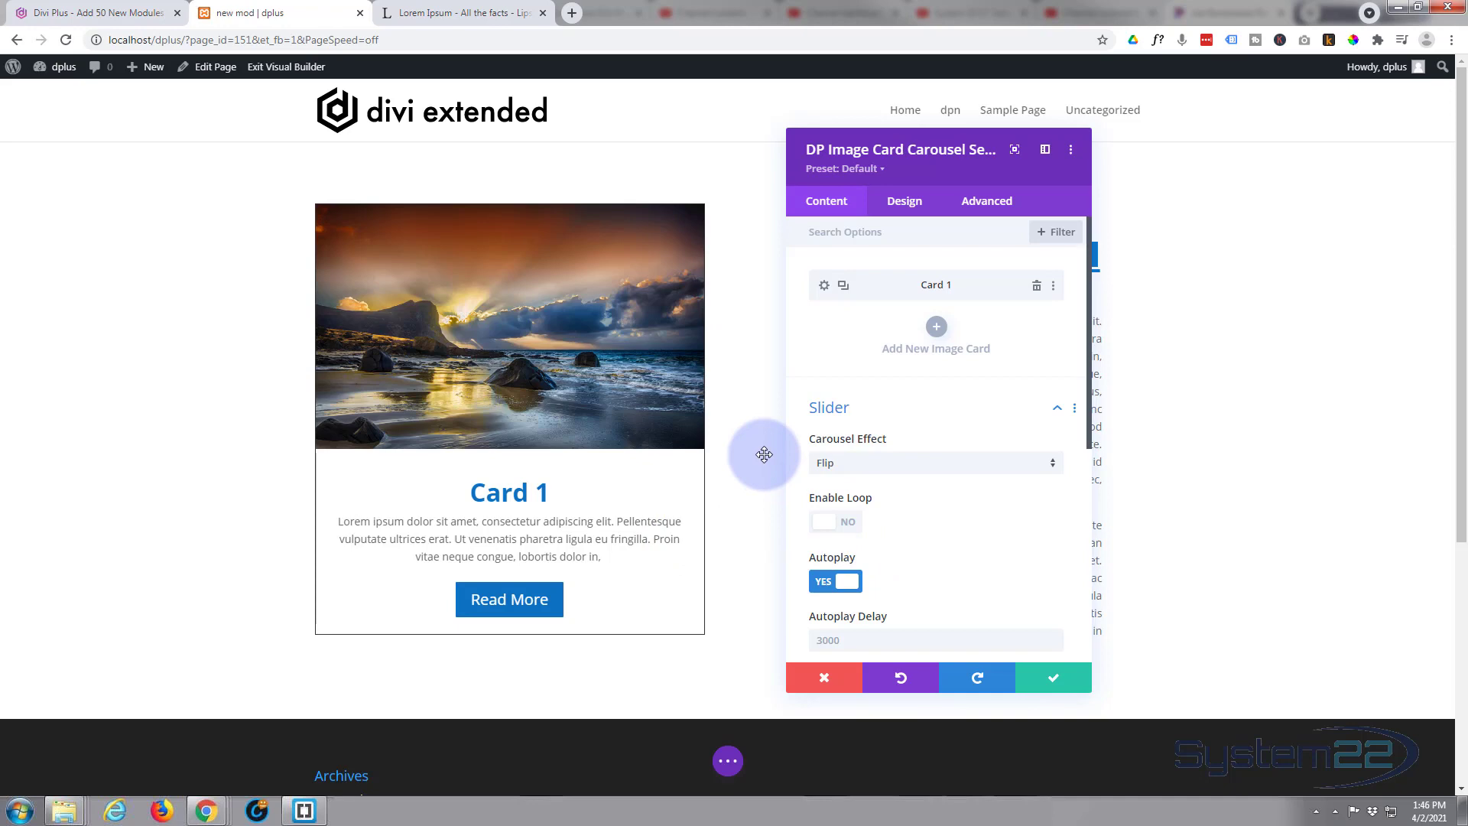
Turn on Enable Loop for the carousel and select the autoplay delay field.
{"action": "scroll", "coordinate": [953, 397], "scroll_direction": "down", "scroll_amount": 2}
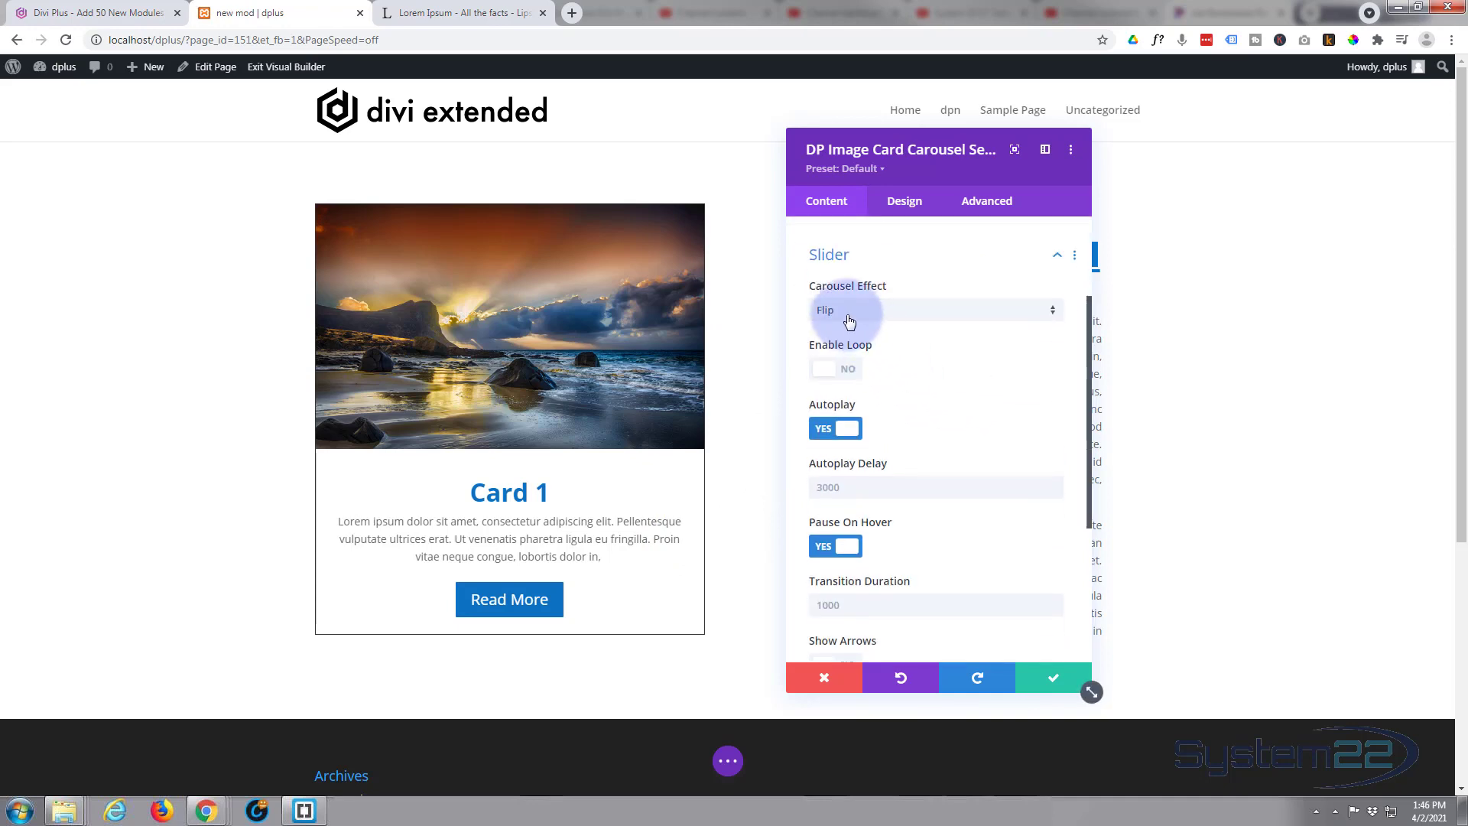
{"action": "left_click", "coordinate": [851, 373]}
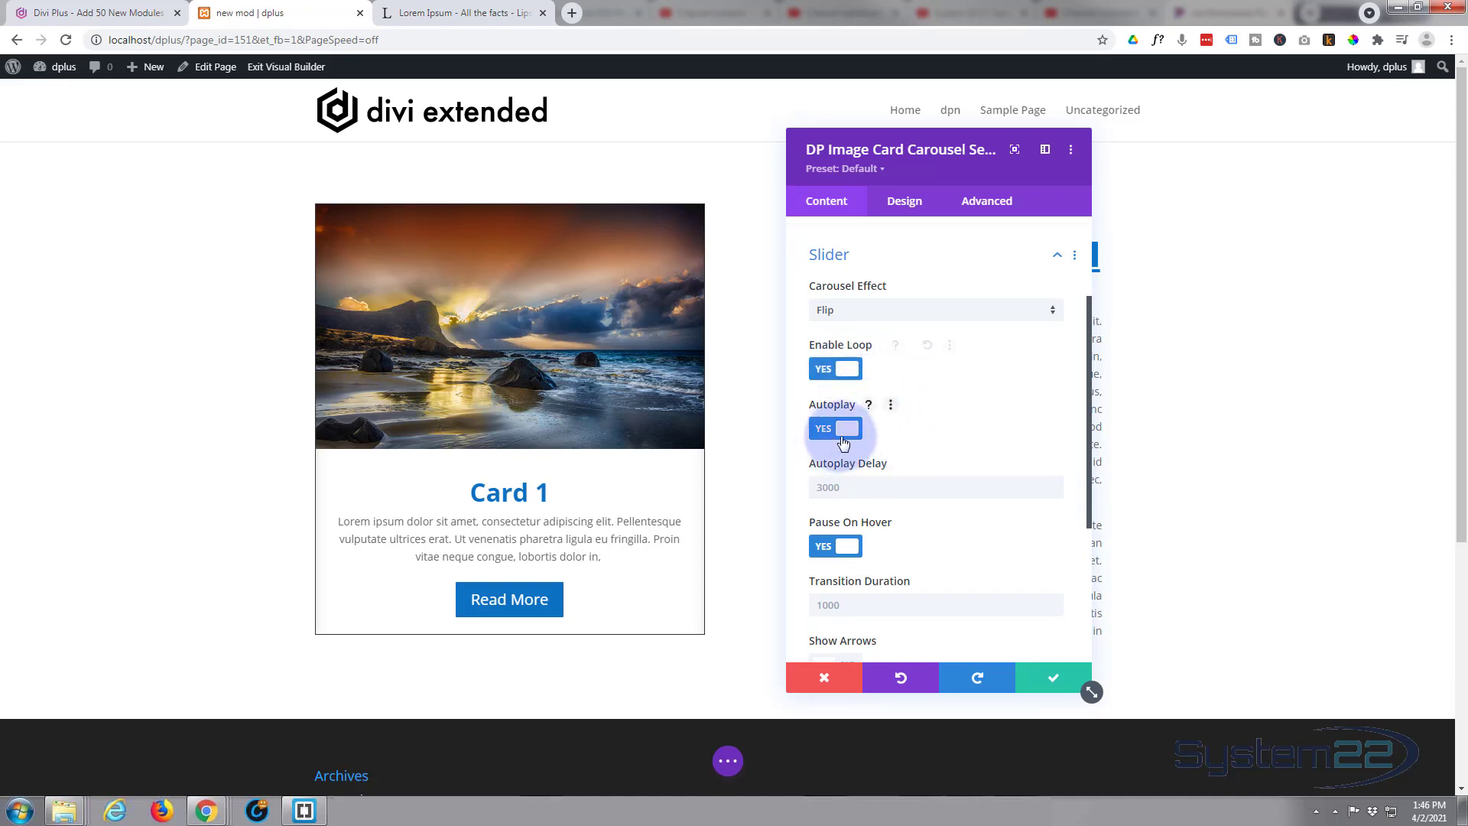
{"action": "scroll", "coordinate": [903, 421], "scroll_direction": "down", "scroll_amount": 1}
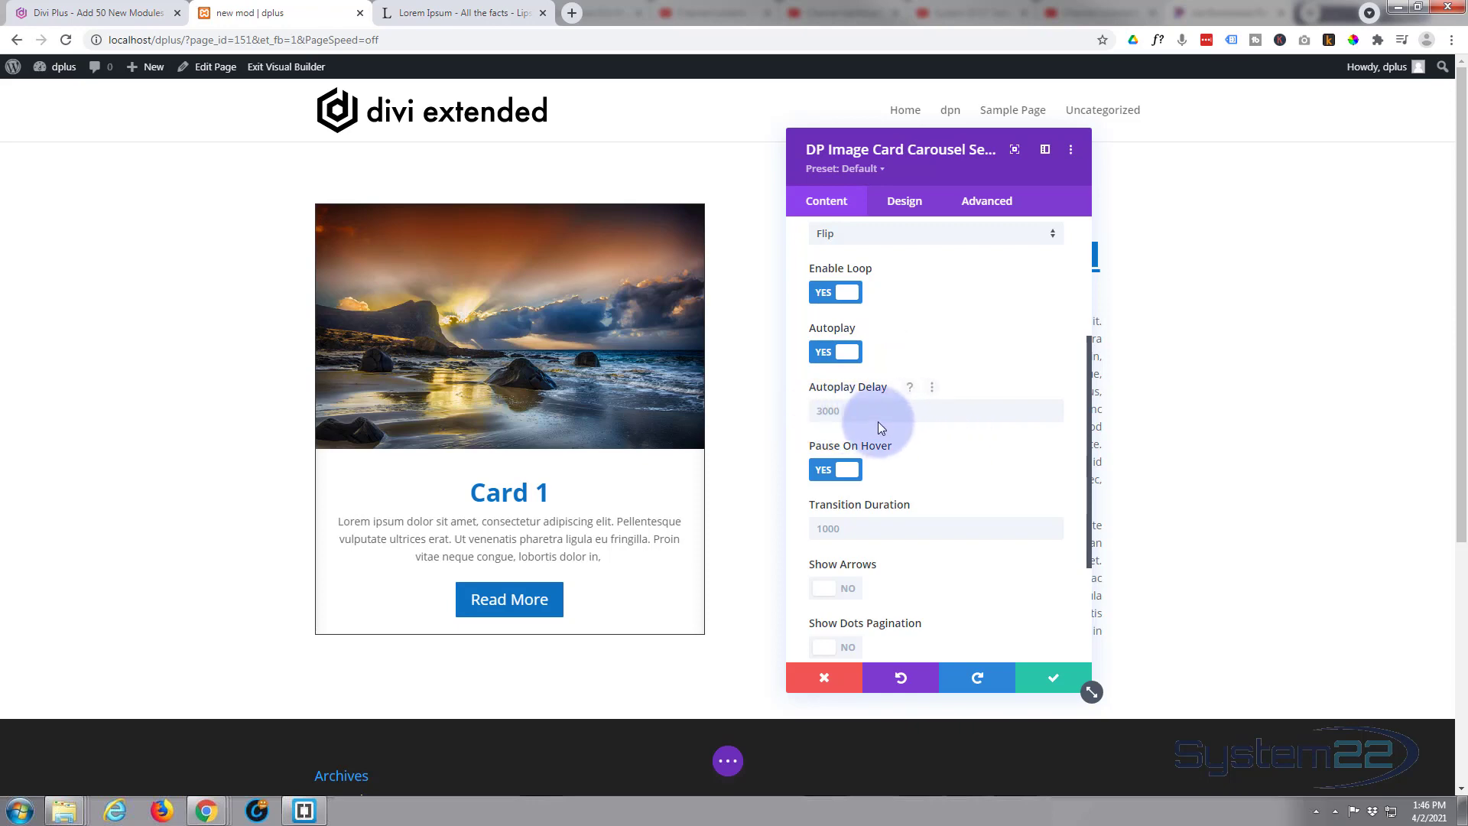
{"action": "left_click", "coordinate": [875, 413]}
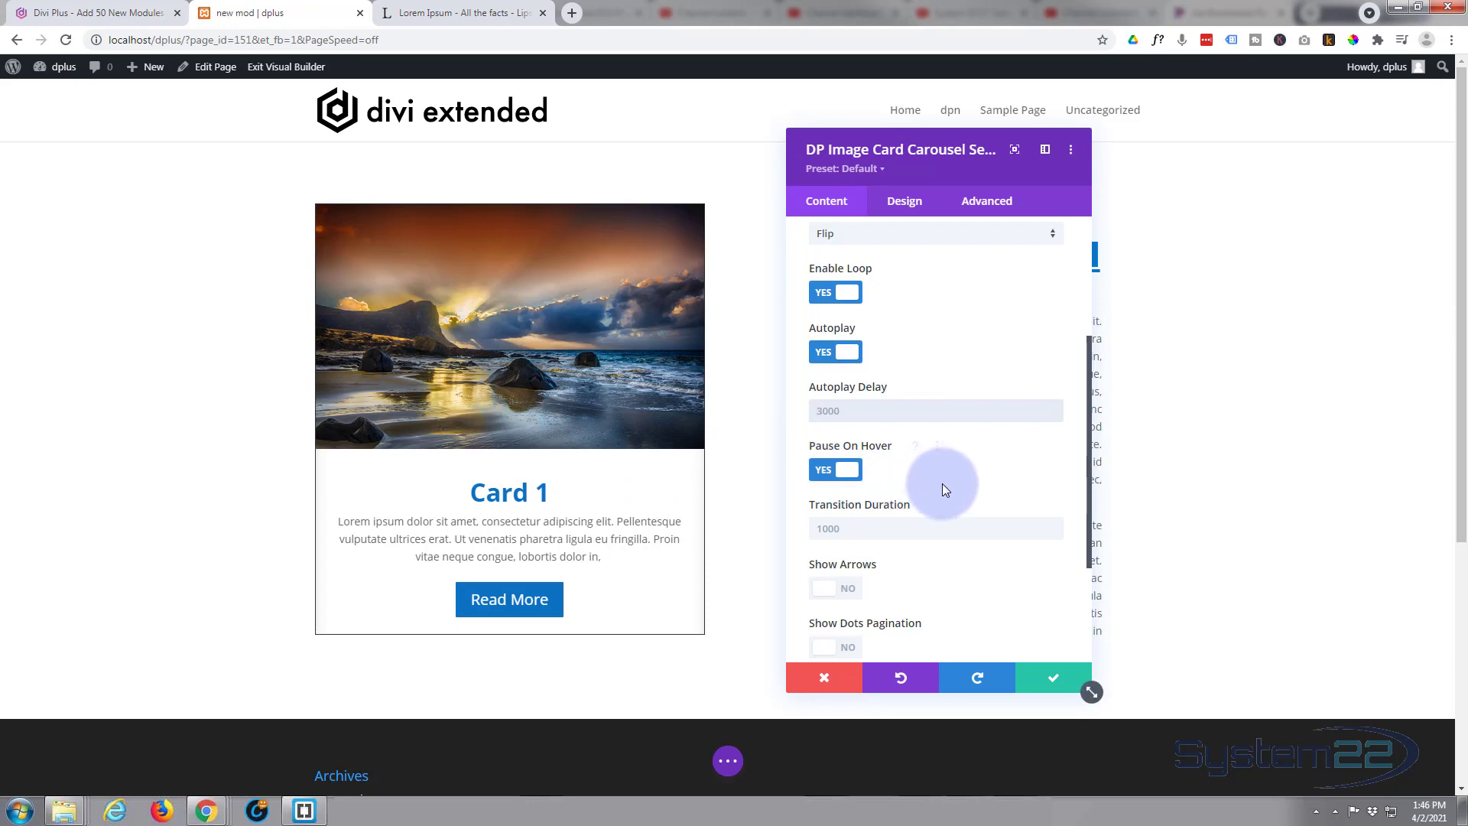
{"action": "scroll", "coordinate": [941, 488], "scroll_direction": "down", "scroll_amount": 1}
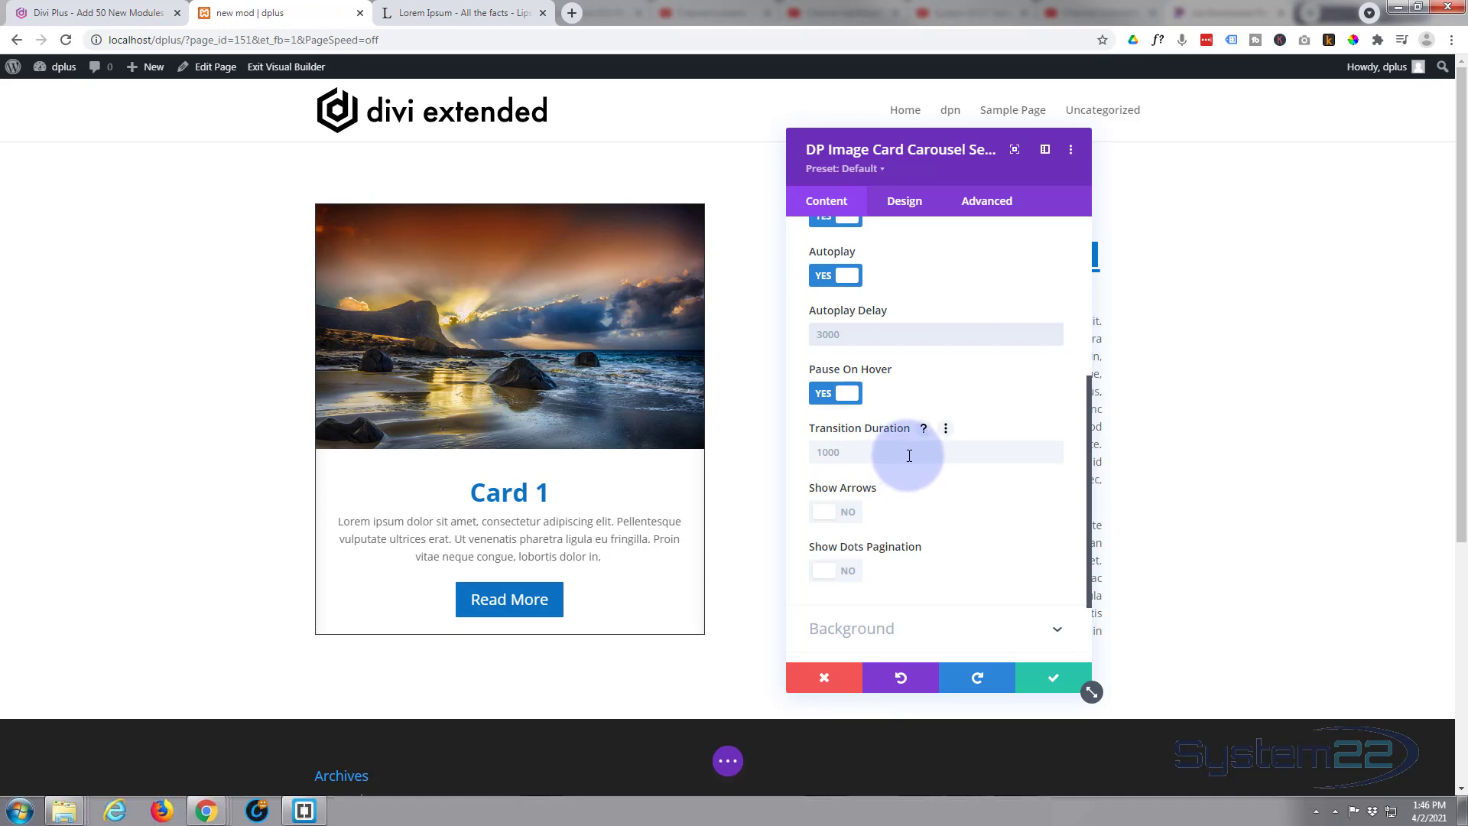
{"action": "scroll", "coordinate": [909, 456], "scroll_direction": "down", "scroll_amount": 1}
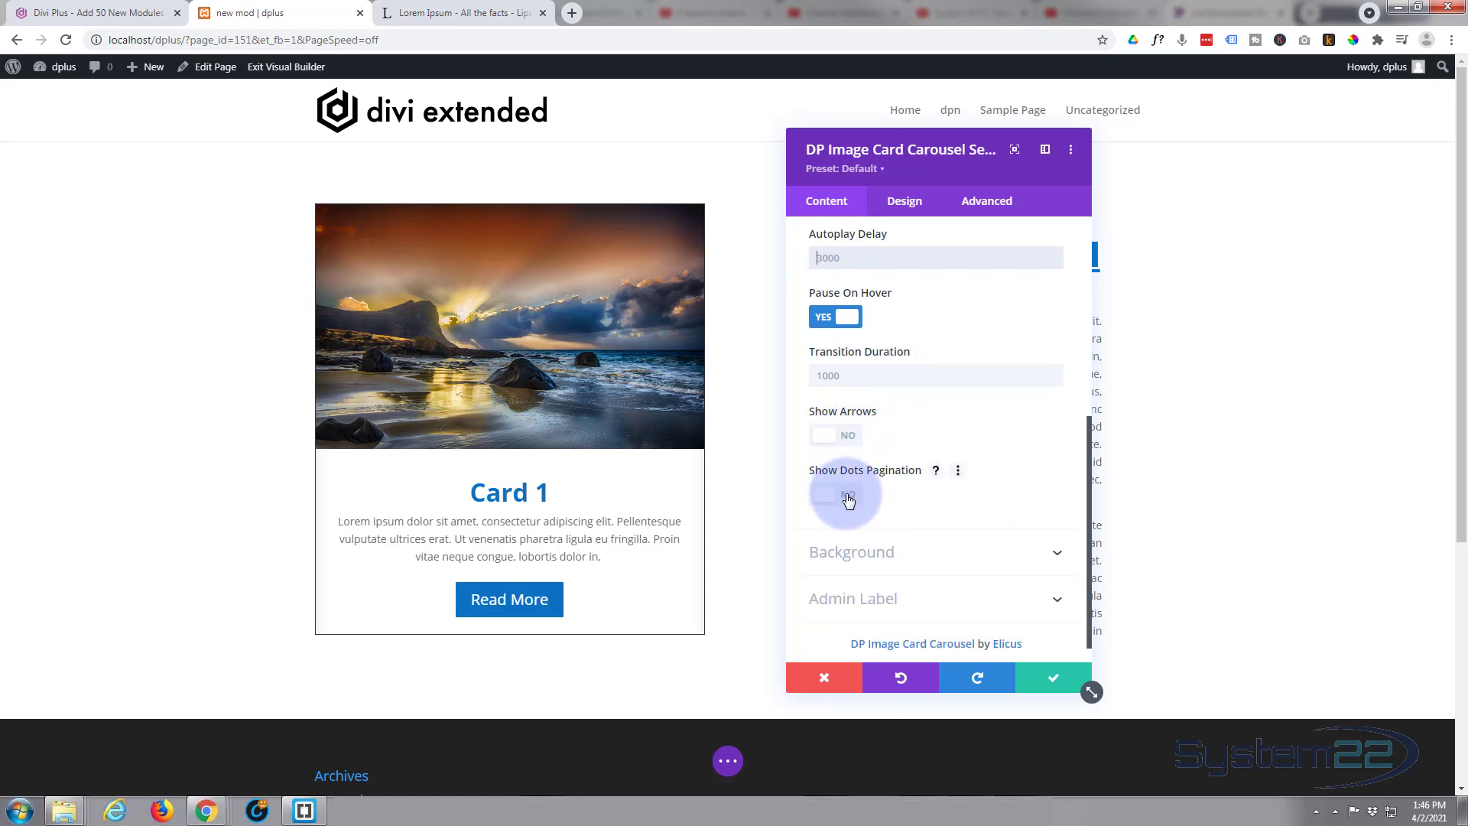
Enable dots pagination in the Line style, keeping the navigation arrows off.
{"action": "left_click", "coordinate": [849, 497]}
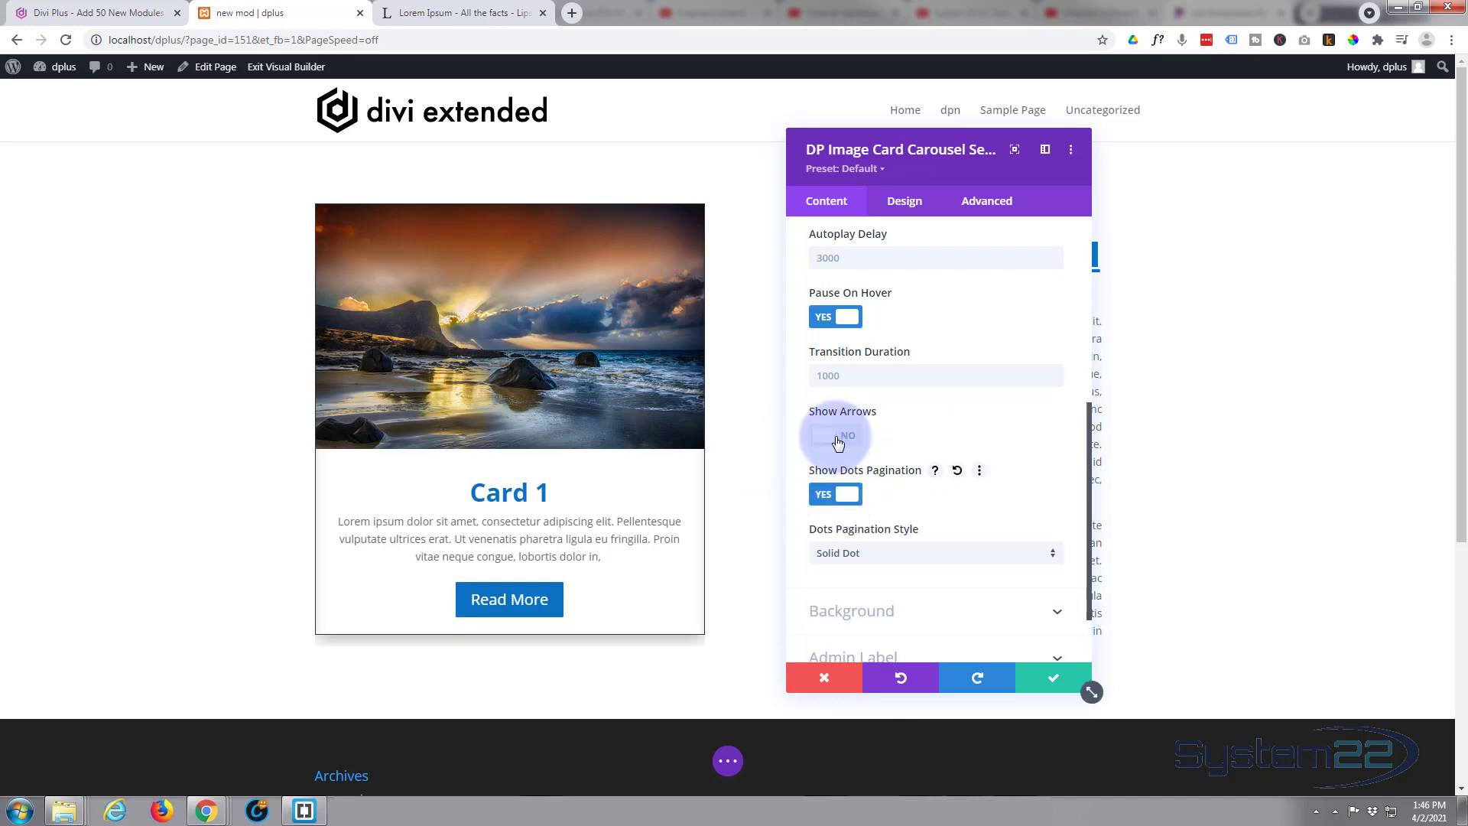
{"action": "left_click", "coordinate": [838, 440]}
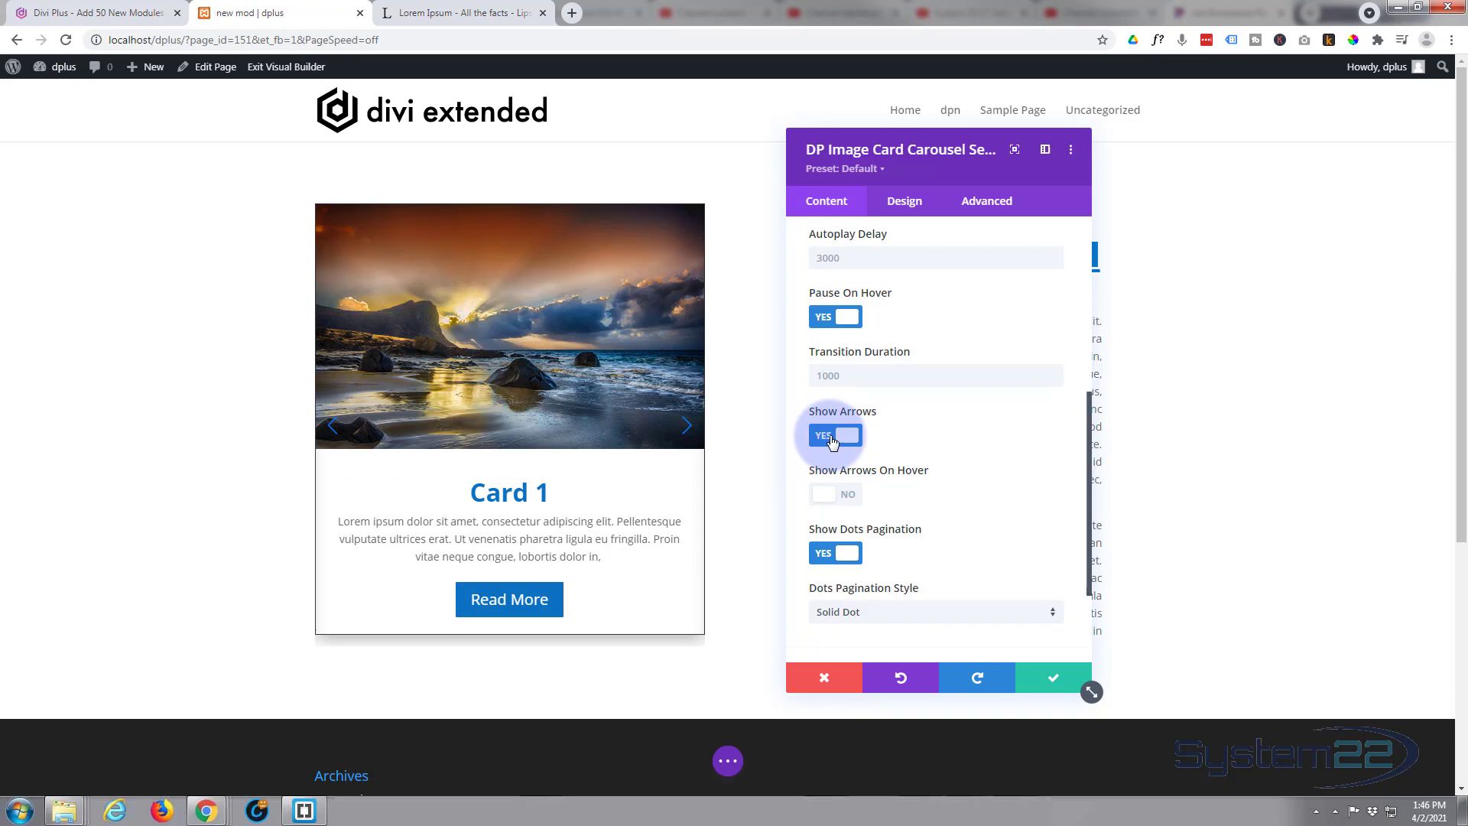
{"action": "left_click", "coordinate": [834, 439]}
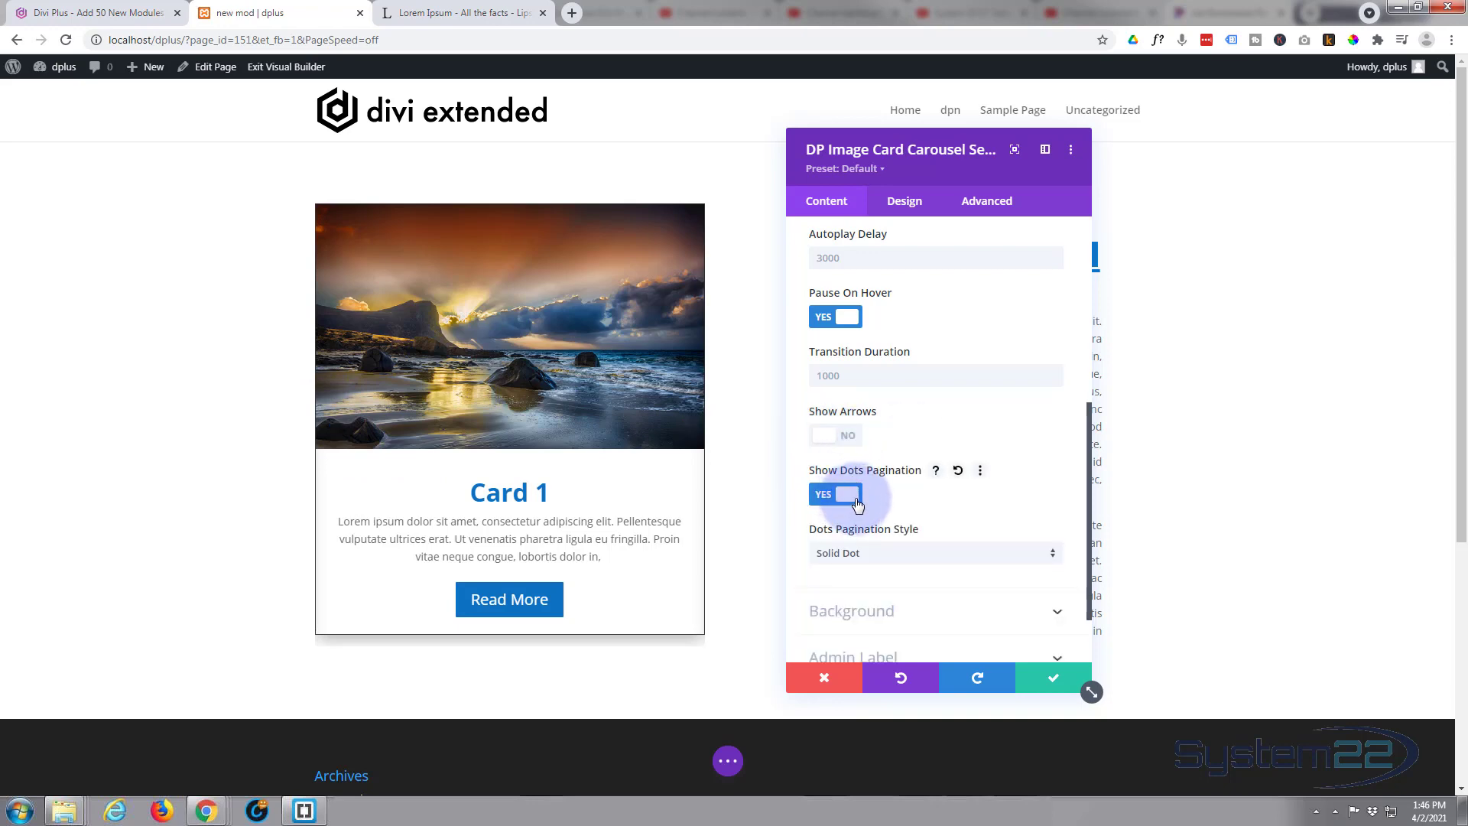
{"action": "scroll", "coordinate": [885, 476], "scroll_direction": "down", "scroll_amount": 1}
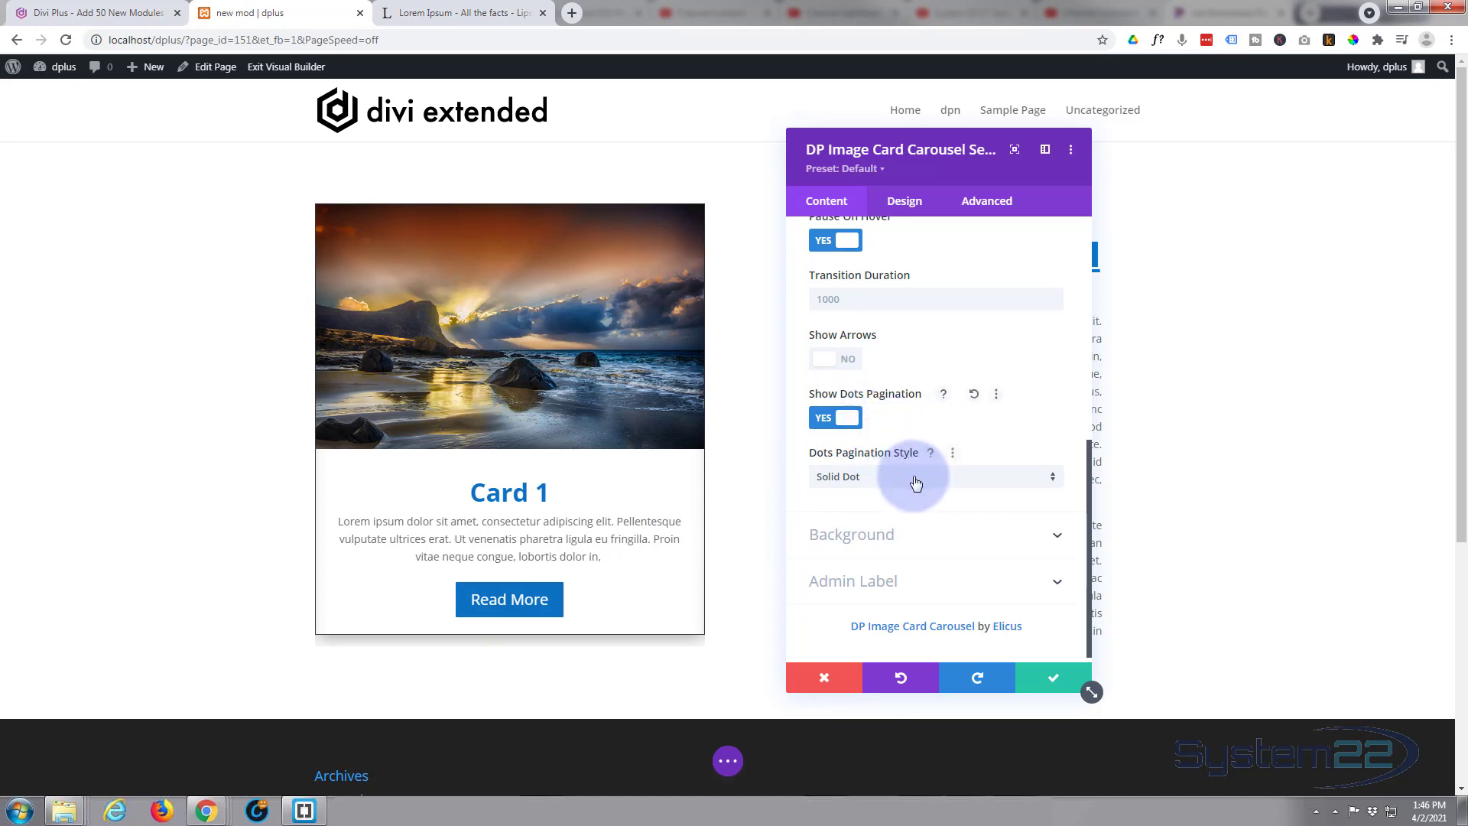
{"action": "left_click", "coordinate": [916, 478]}
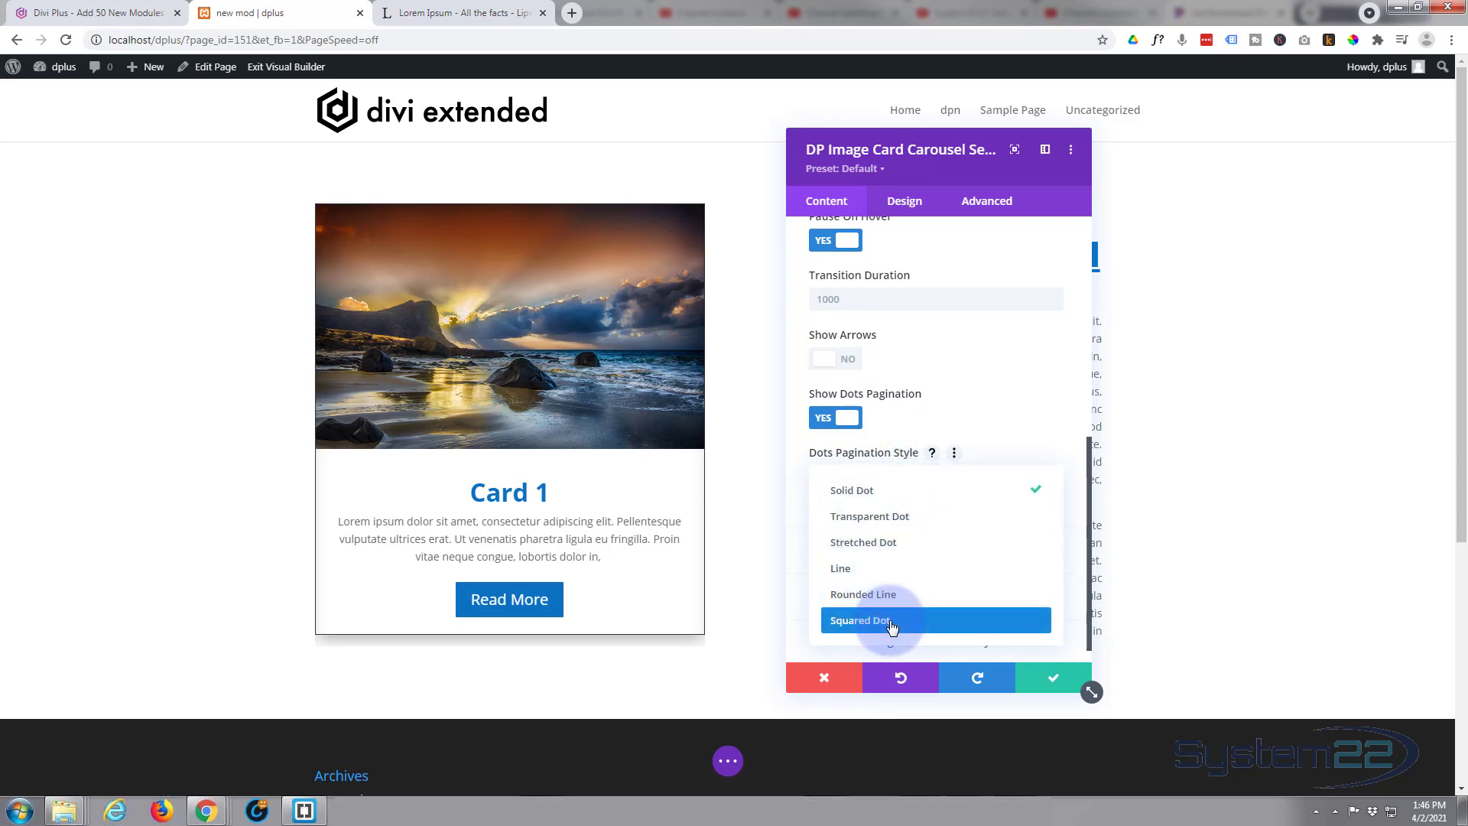
{"action": "left_click", "coordinate": [856, 569]}
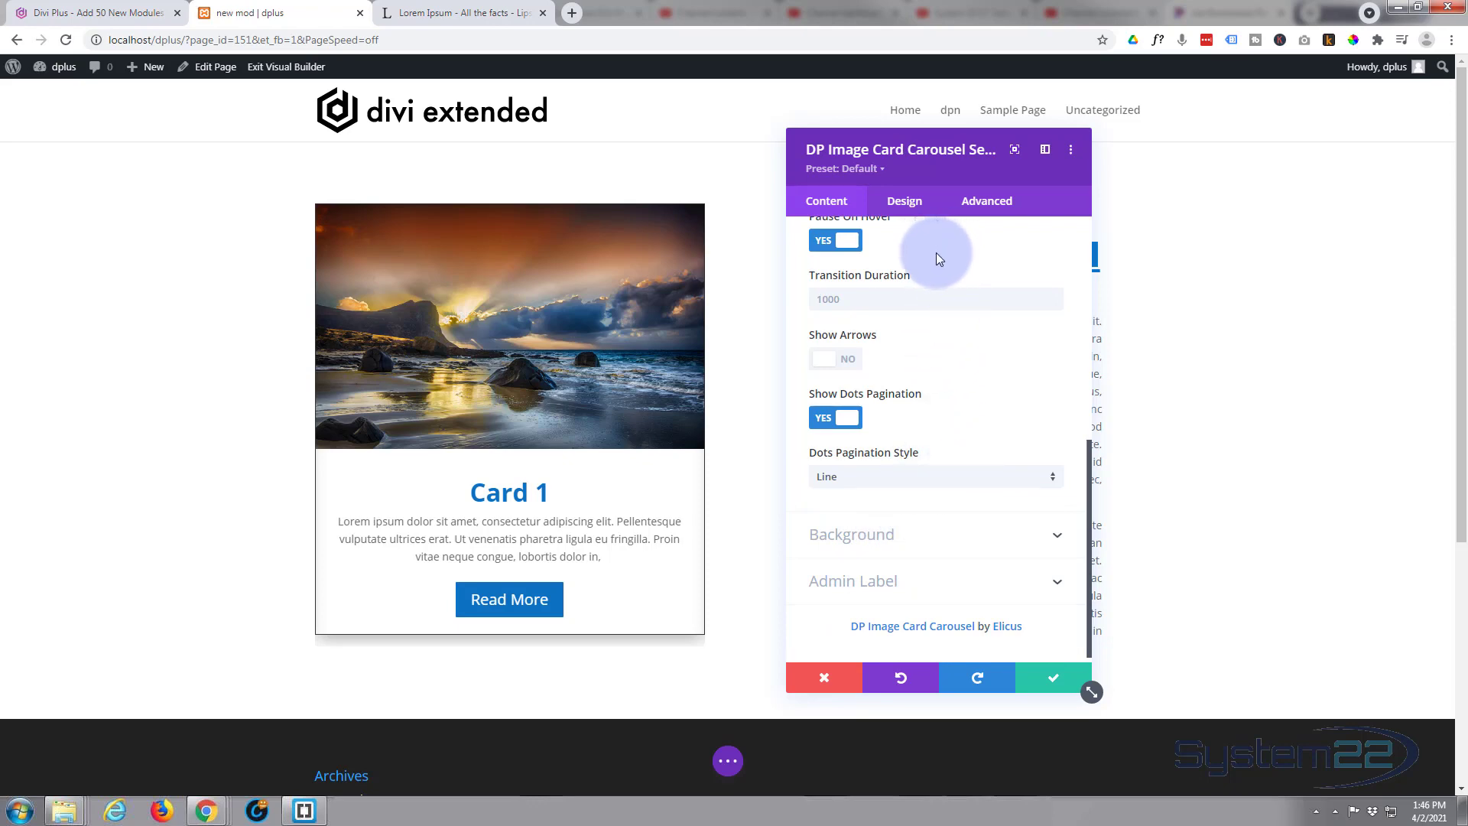
{"action": "scroll", "coordinate": [940, 259], "scroll_direction": "up", "scroll_amount": 5}
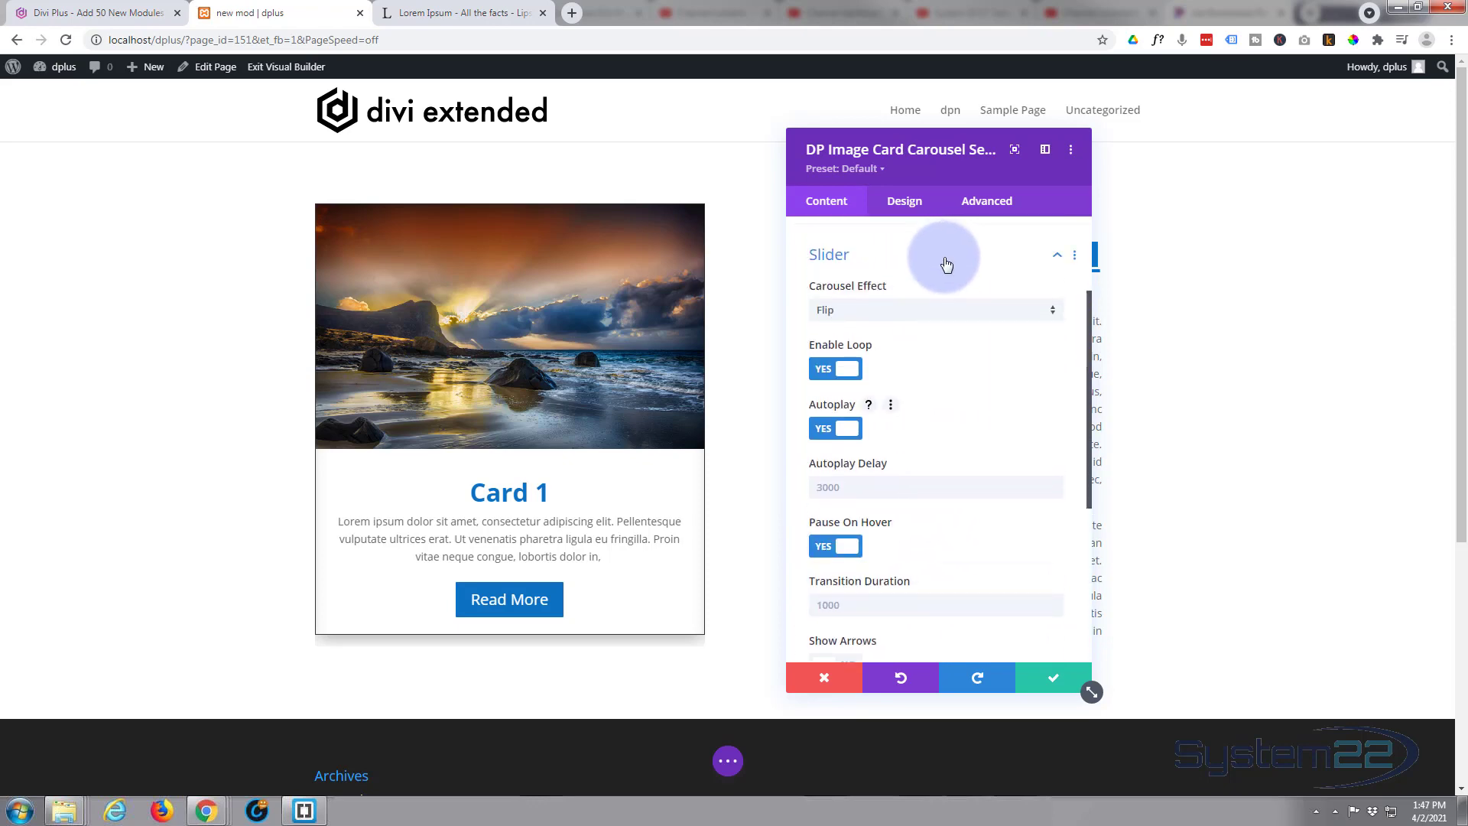
Duplicate Card 1 twice so the carousel has three cards.
{"action": "scroll", "coordinate": [946, 264], "scroll_direction": "up", "scroll_amount": 1}
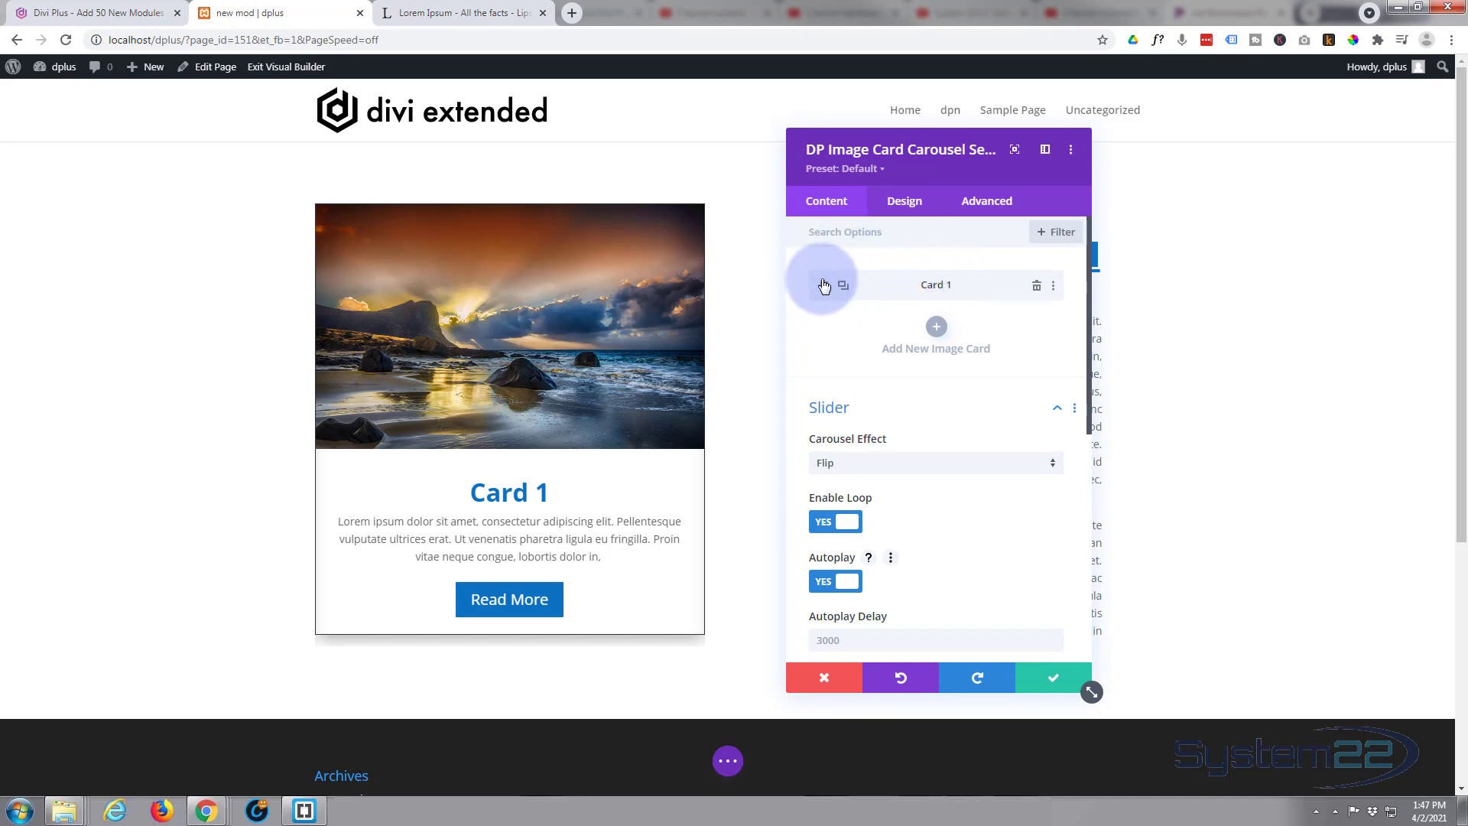
{"action": "left_click", "coordinate": [844, 288]}
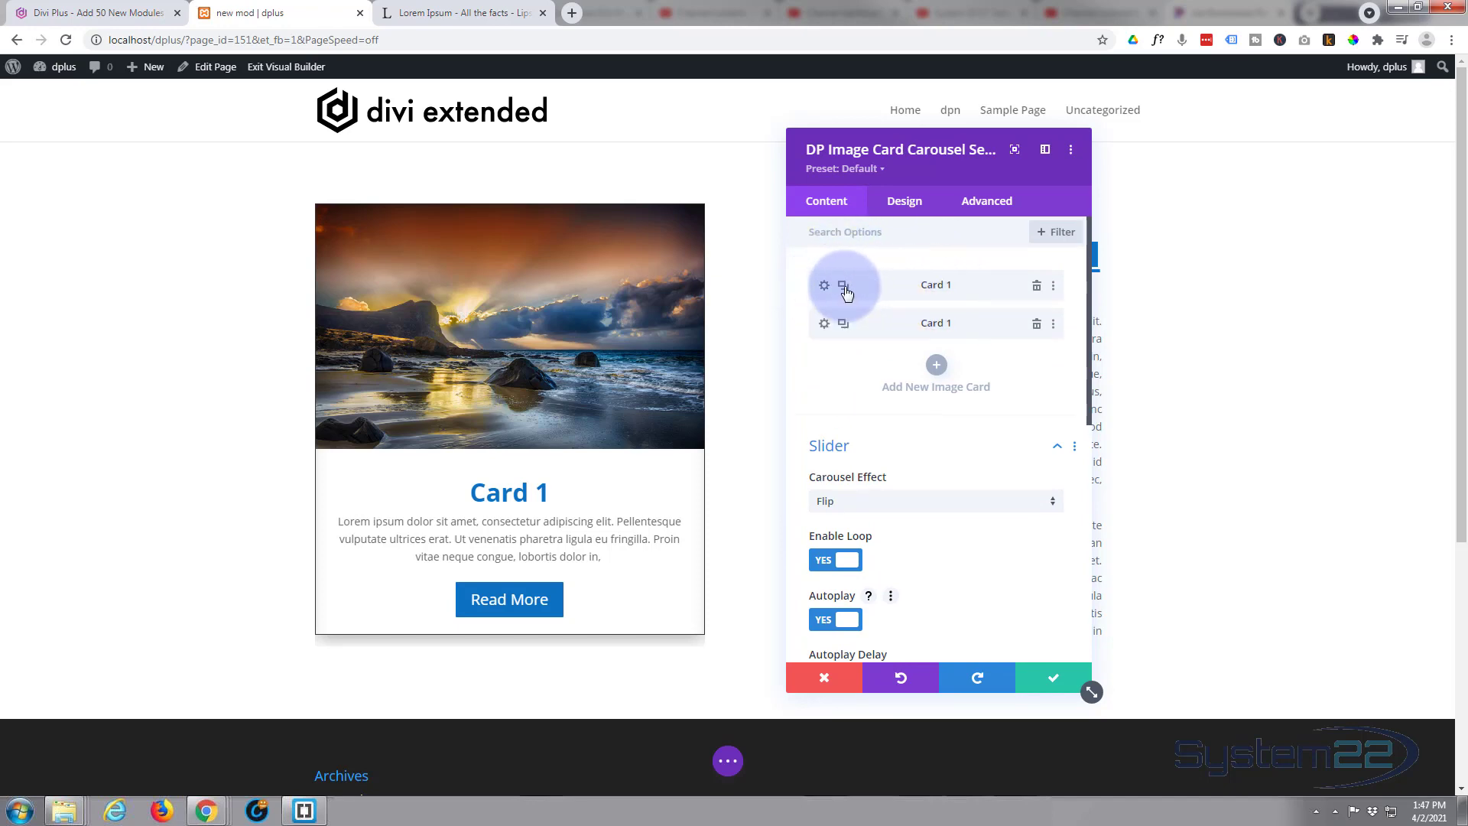
{"action": "left_click", "coordinate": [844, 326]}
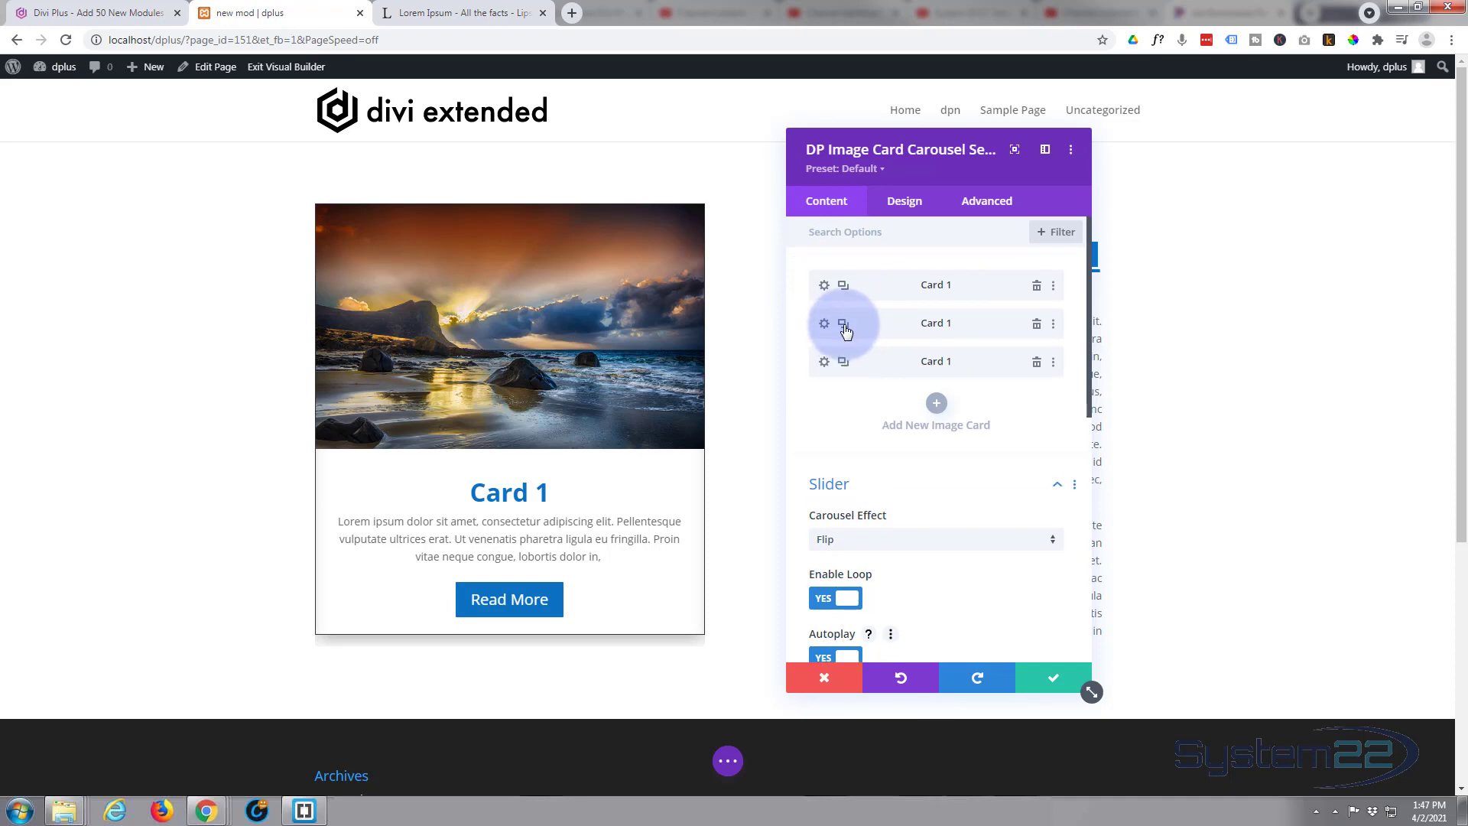
Replace the second card's image with the blue night-sky photo pexels-rafael-cerqueira-4737484.jpg and save it.
{"action": "left_click", "coordinate": [824, 323]}
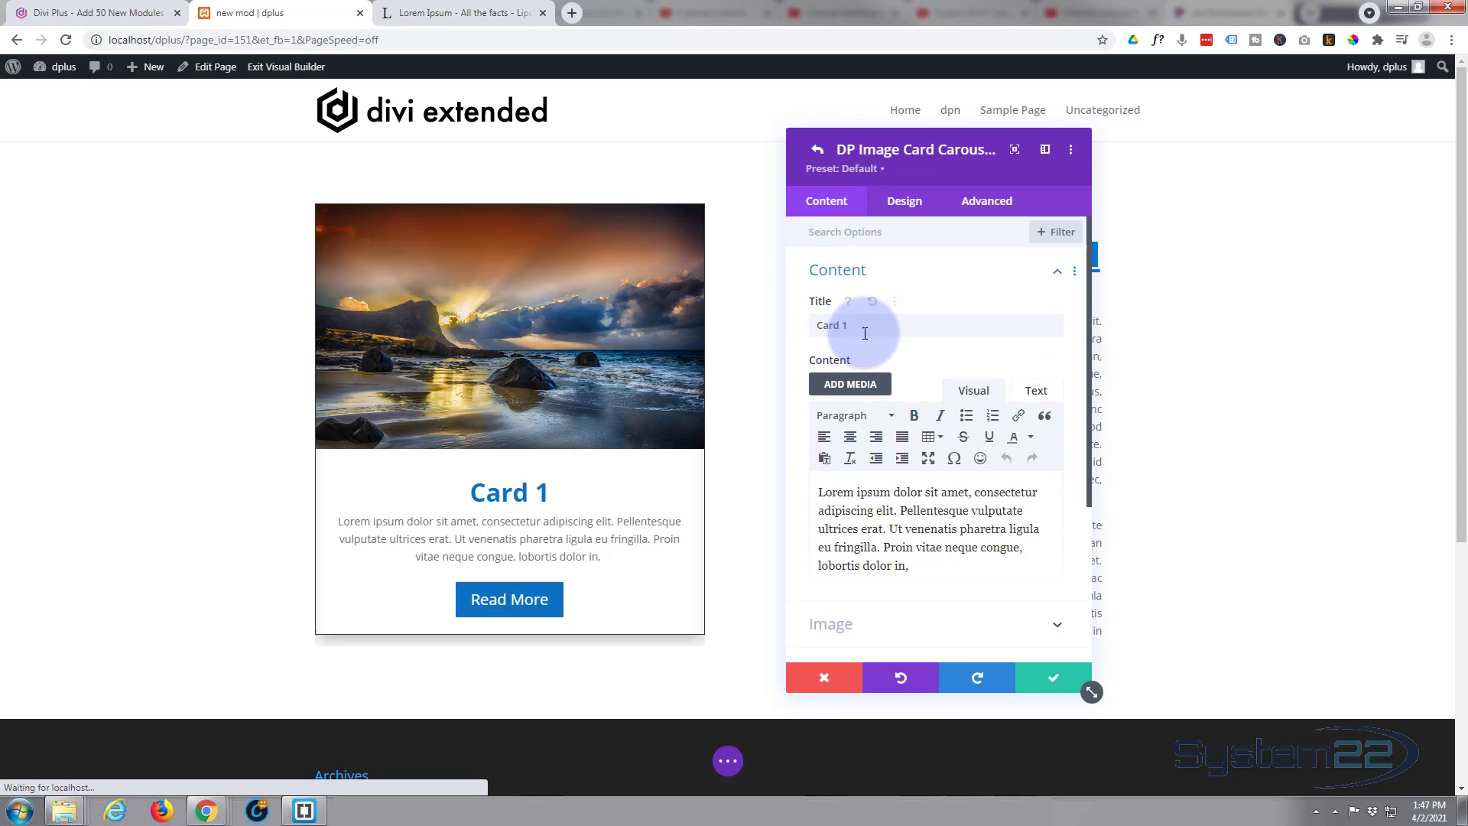
{"action": "left_click", "coordinate": [848, 326]}
{"action": "left_click_drag", "start_coordinate": [848, 326], "coordinate": [850, 325]}
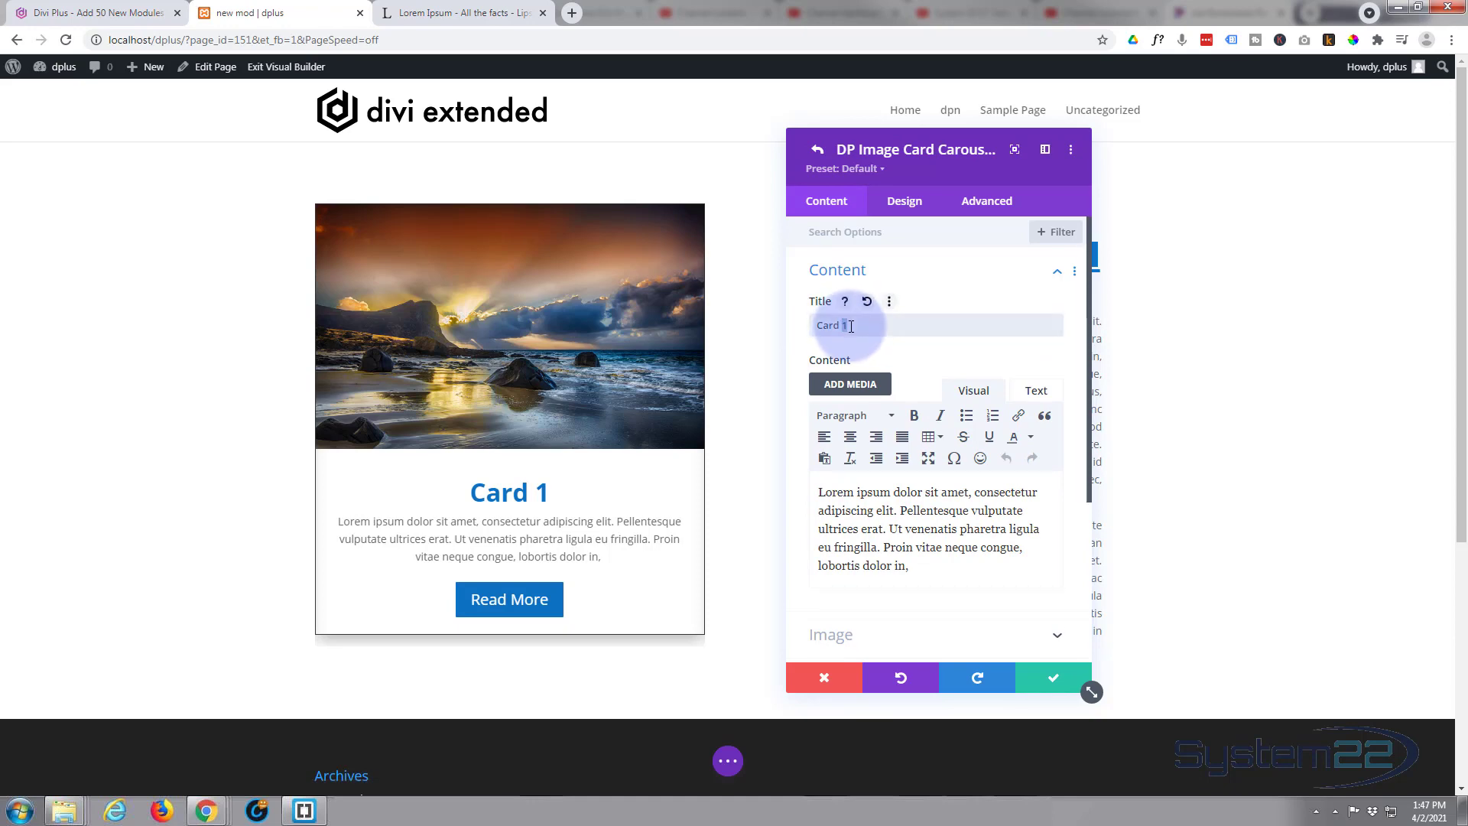
{"action": "scroll", "coordinate": [885, 459], "scroll_direction": "down", "scroll_amount": 2}
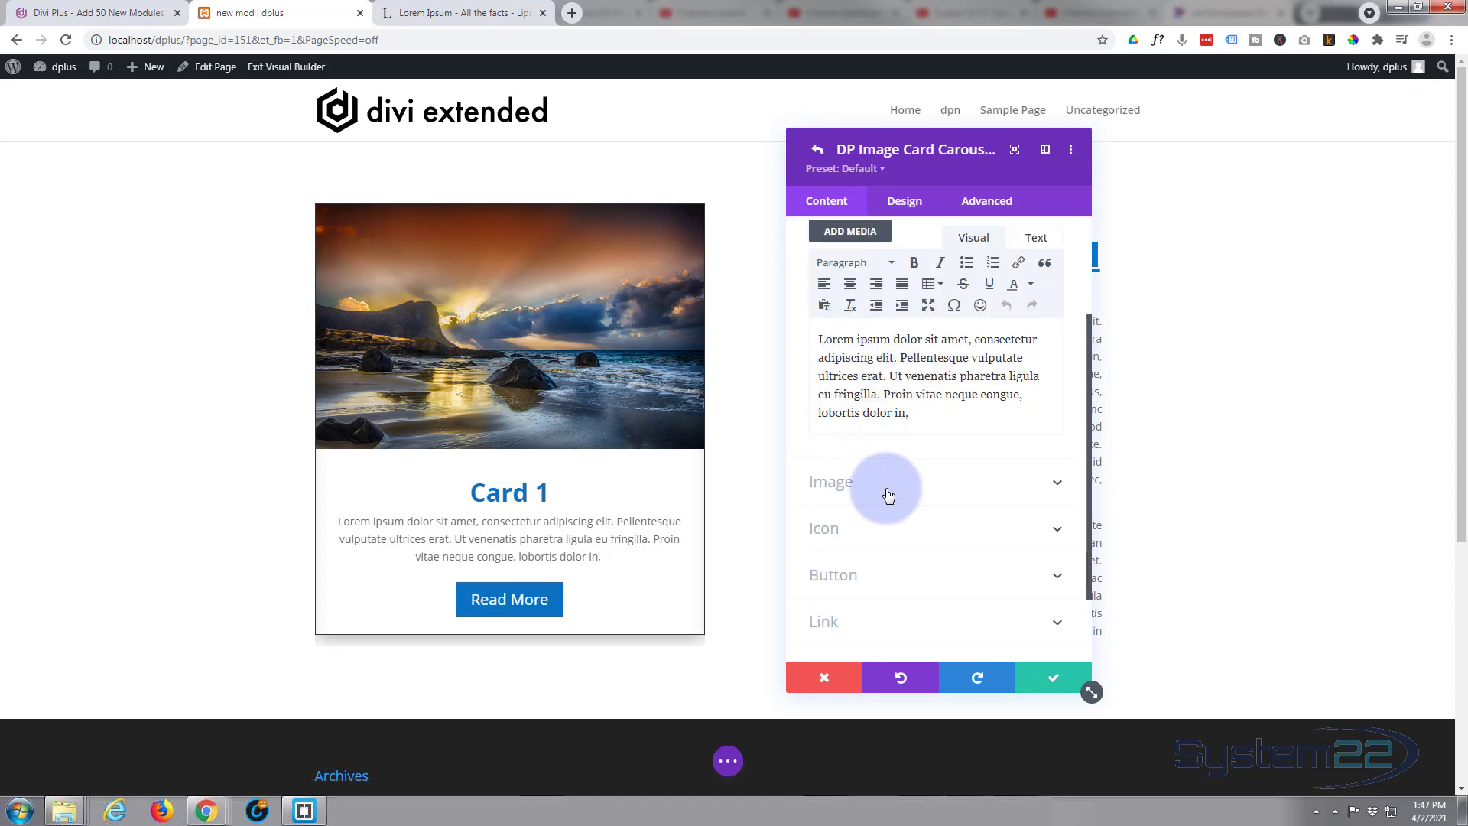
{"action": "left_click", "coordinate": [885, 486]}
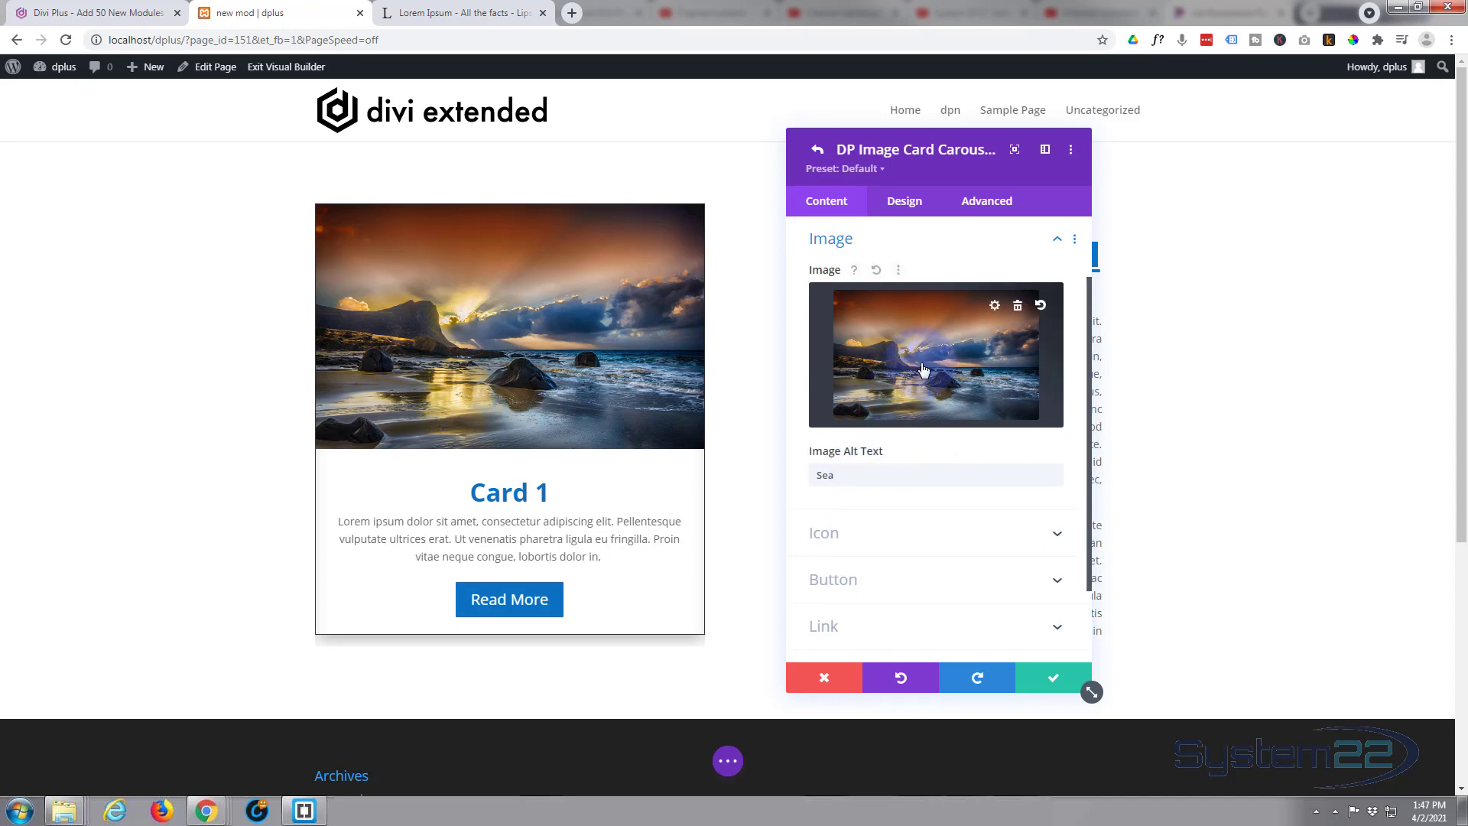
{"action": "left_click", "coordinate": [922, 364]}
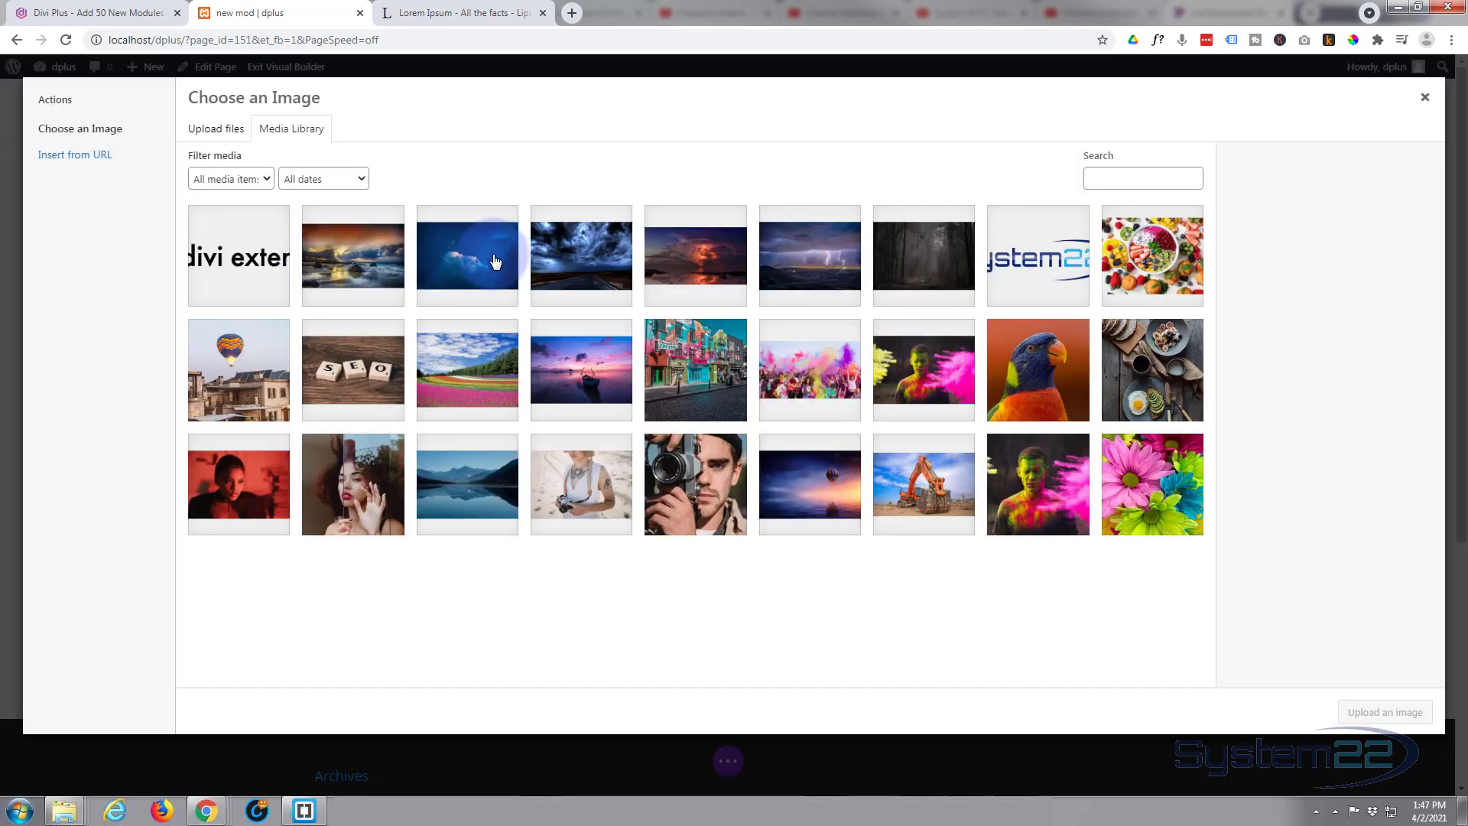
{"action": "left_click", "coordinate": [487, 261]}
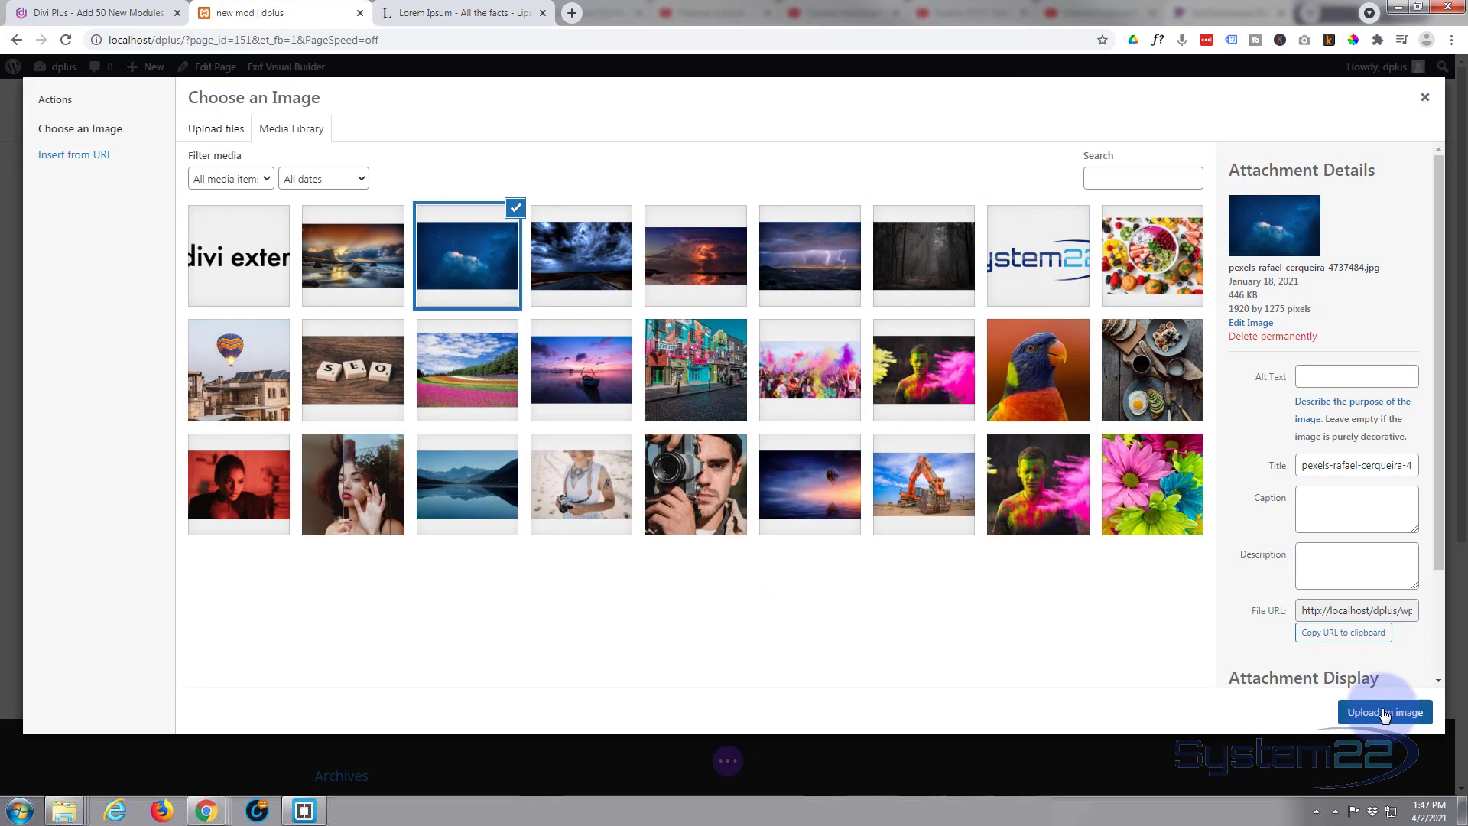
{"action": "left_click", "coordinate": [1385, 713]}
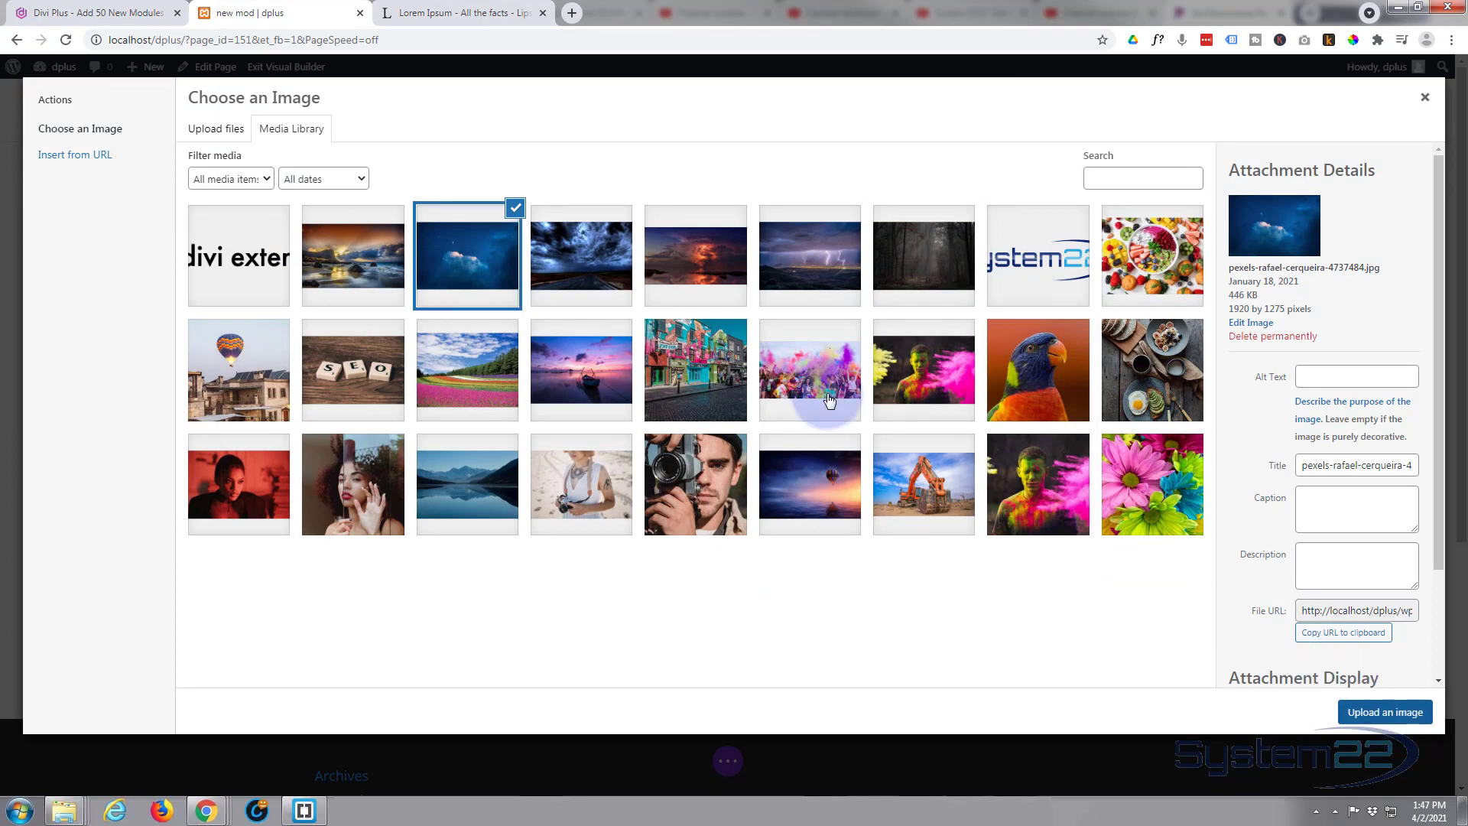
{"action": "left_click", "coordinate": [1029, 664]}
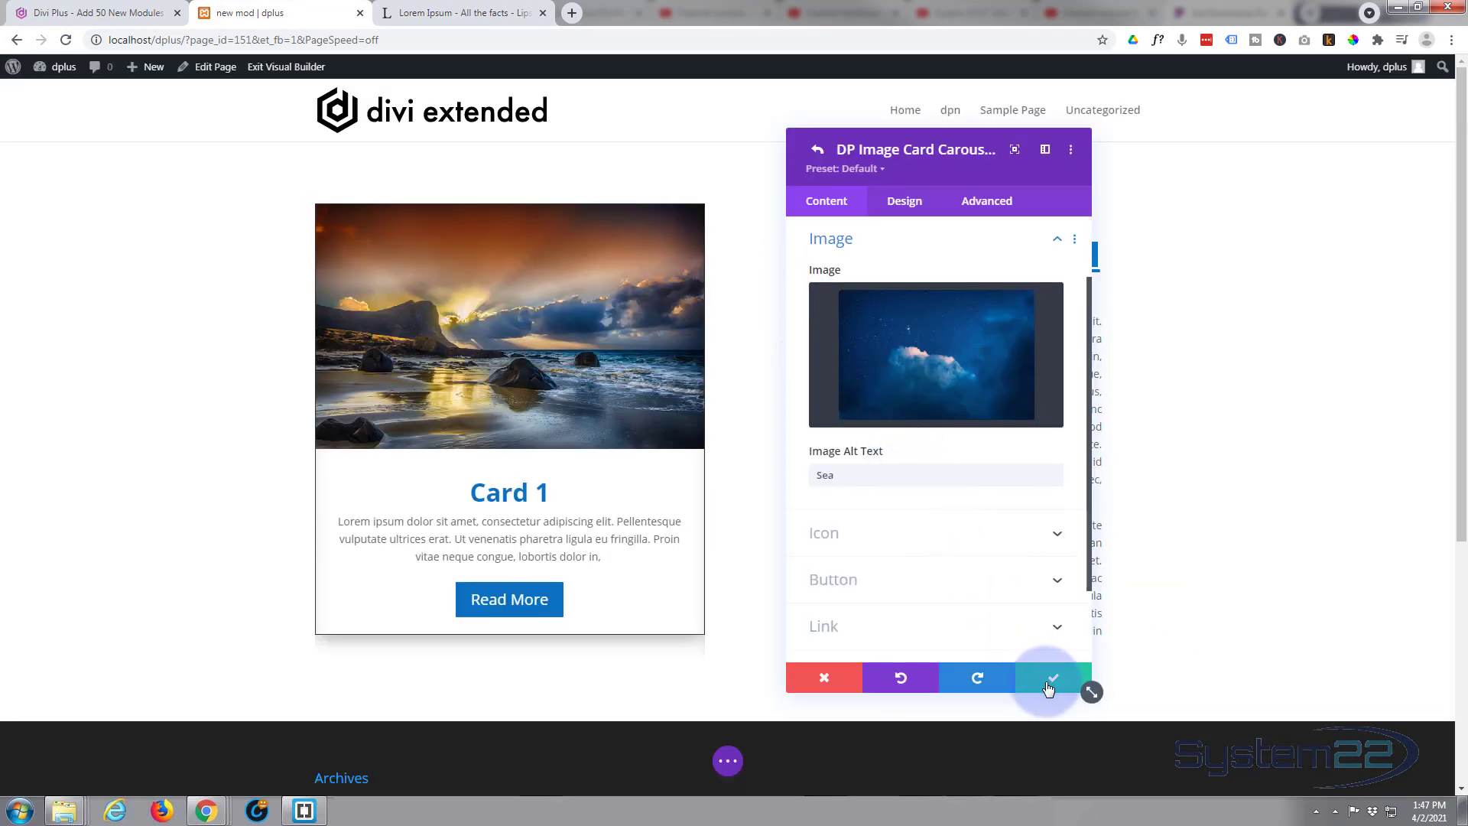
Change the third card's title to Card 3.
{"action": "left_click", "coordinate": [826, 362]}
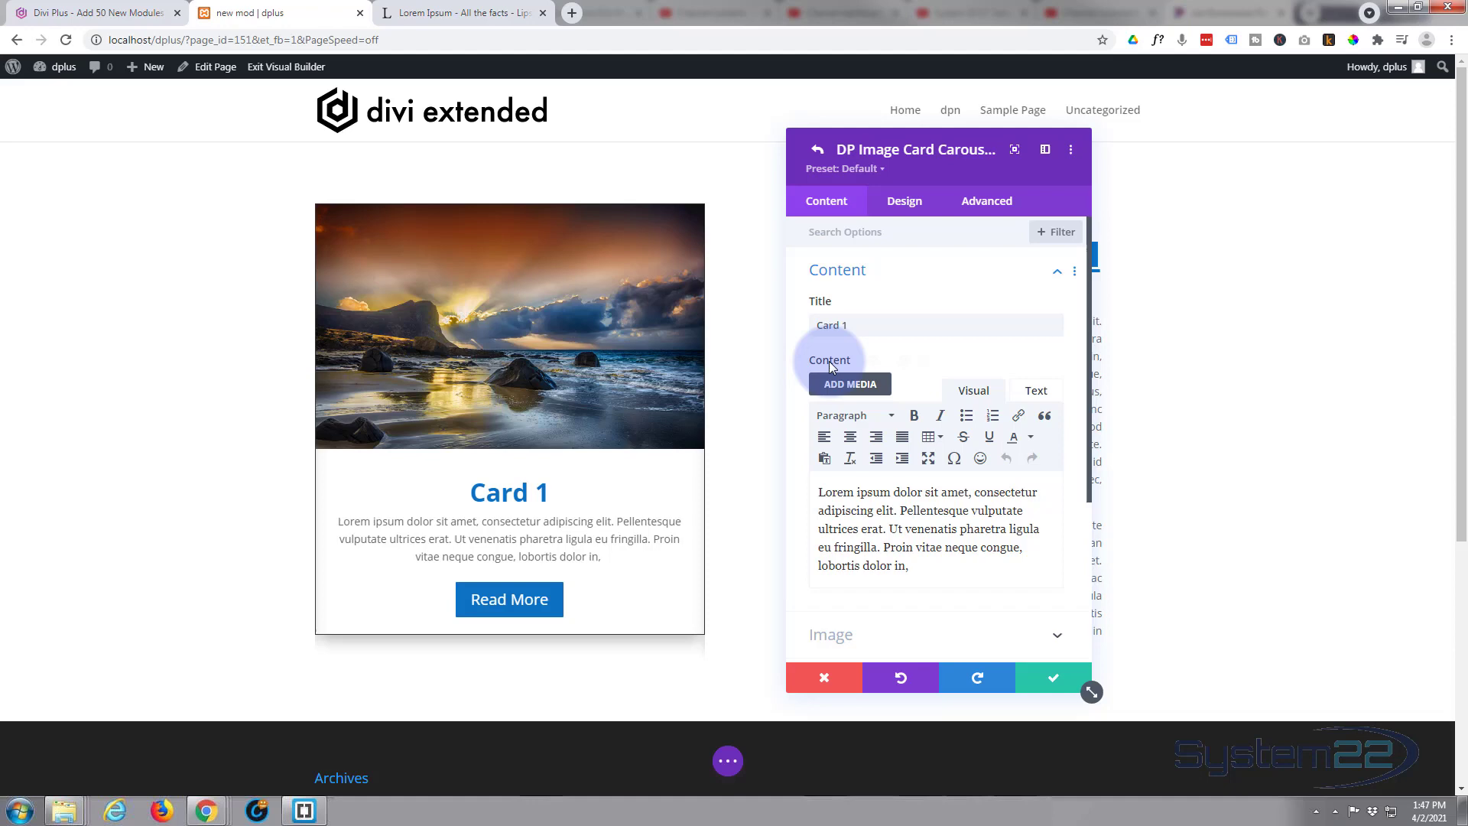
{"action": "double_click", "coordinate": [849, 326]}
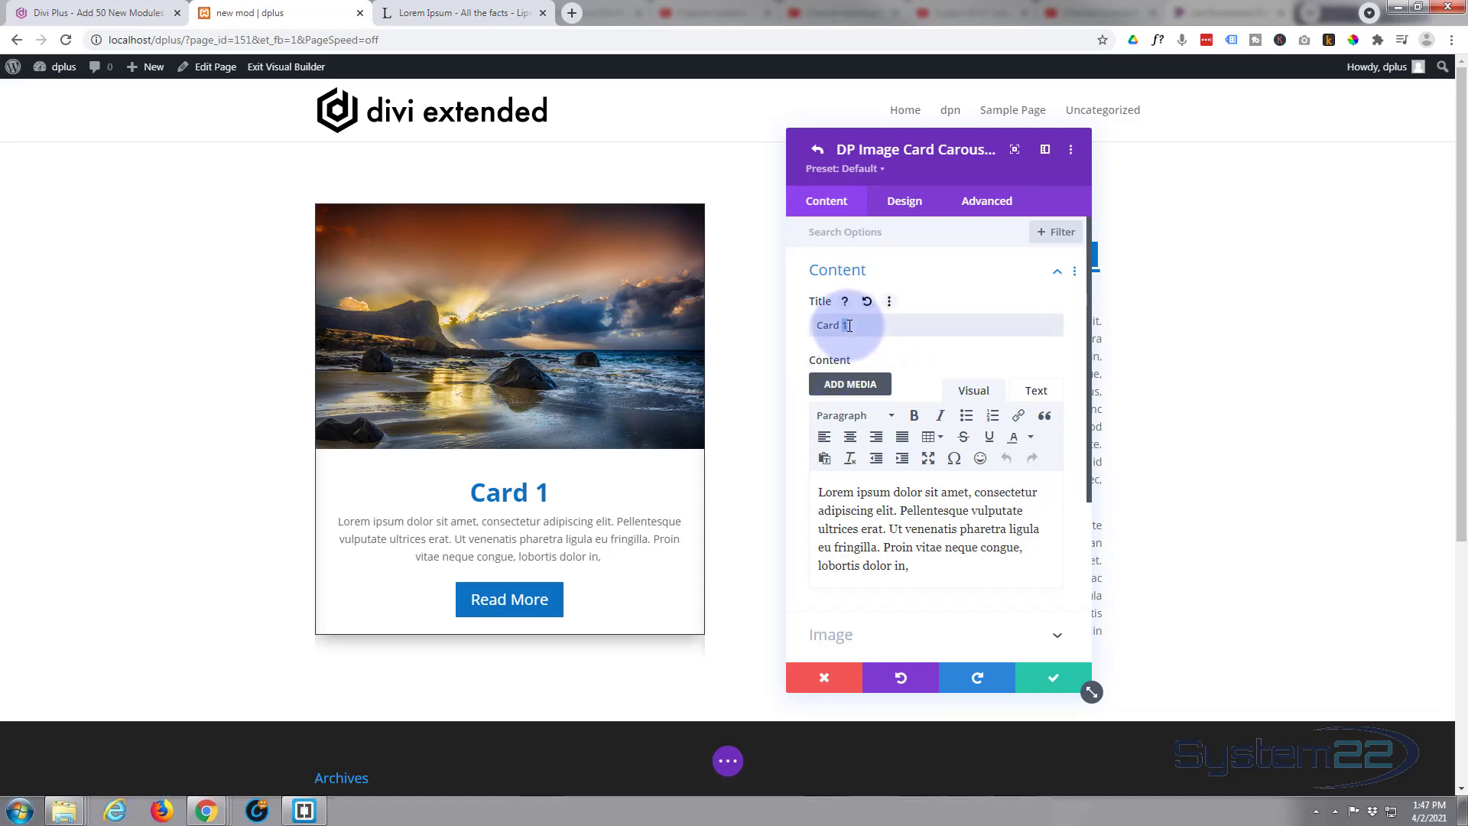
{"action": "type", "text": "3"}
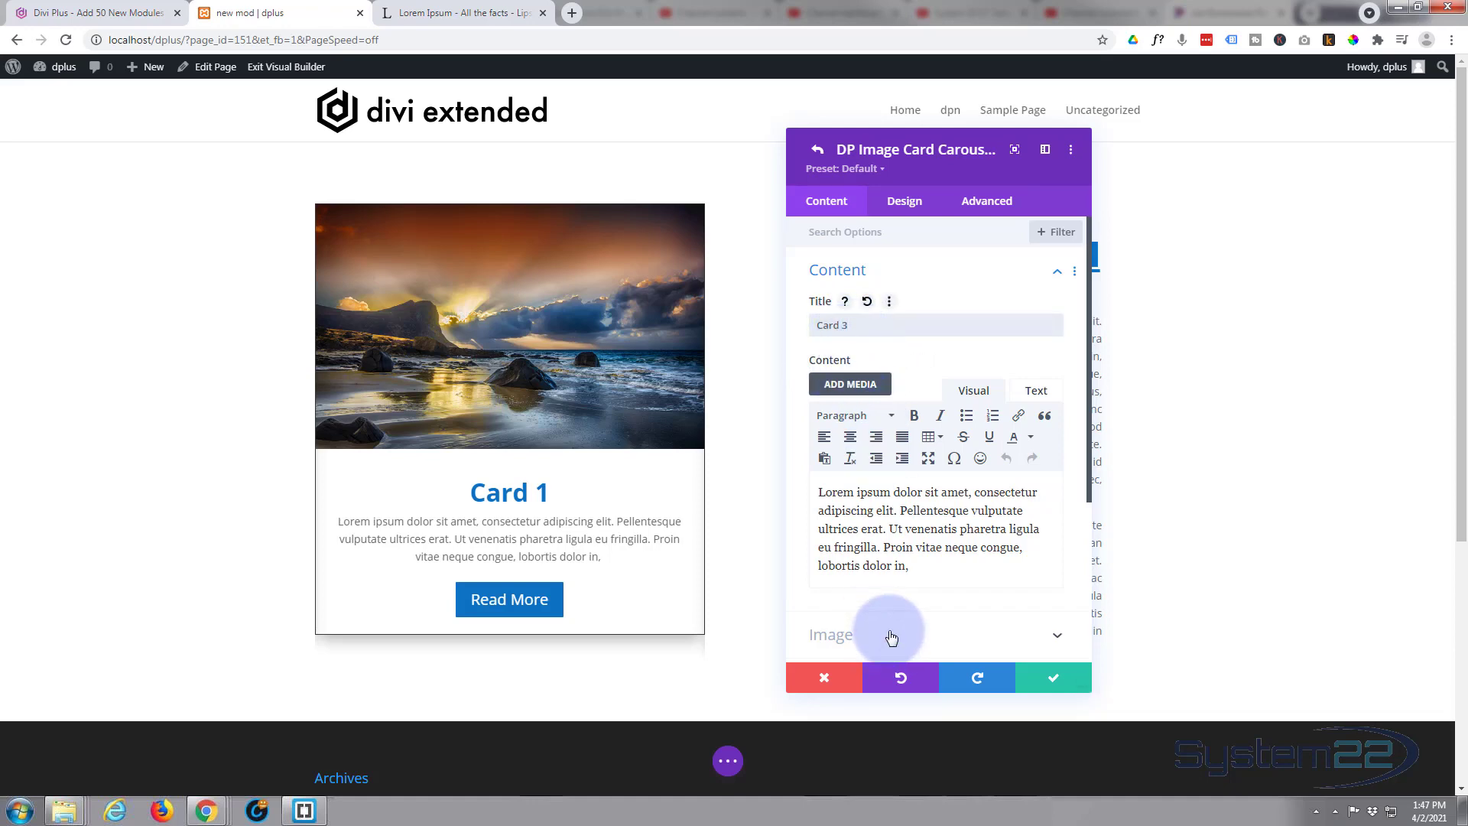
Replace the third card's image with the stormy photo pexels-pixabay-416920.jpg and save the card.
{"action": "left_click", "coordinate": [891, 638]}
{"action": "left_click", "coordinate": [947, 411]}
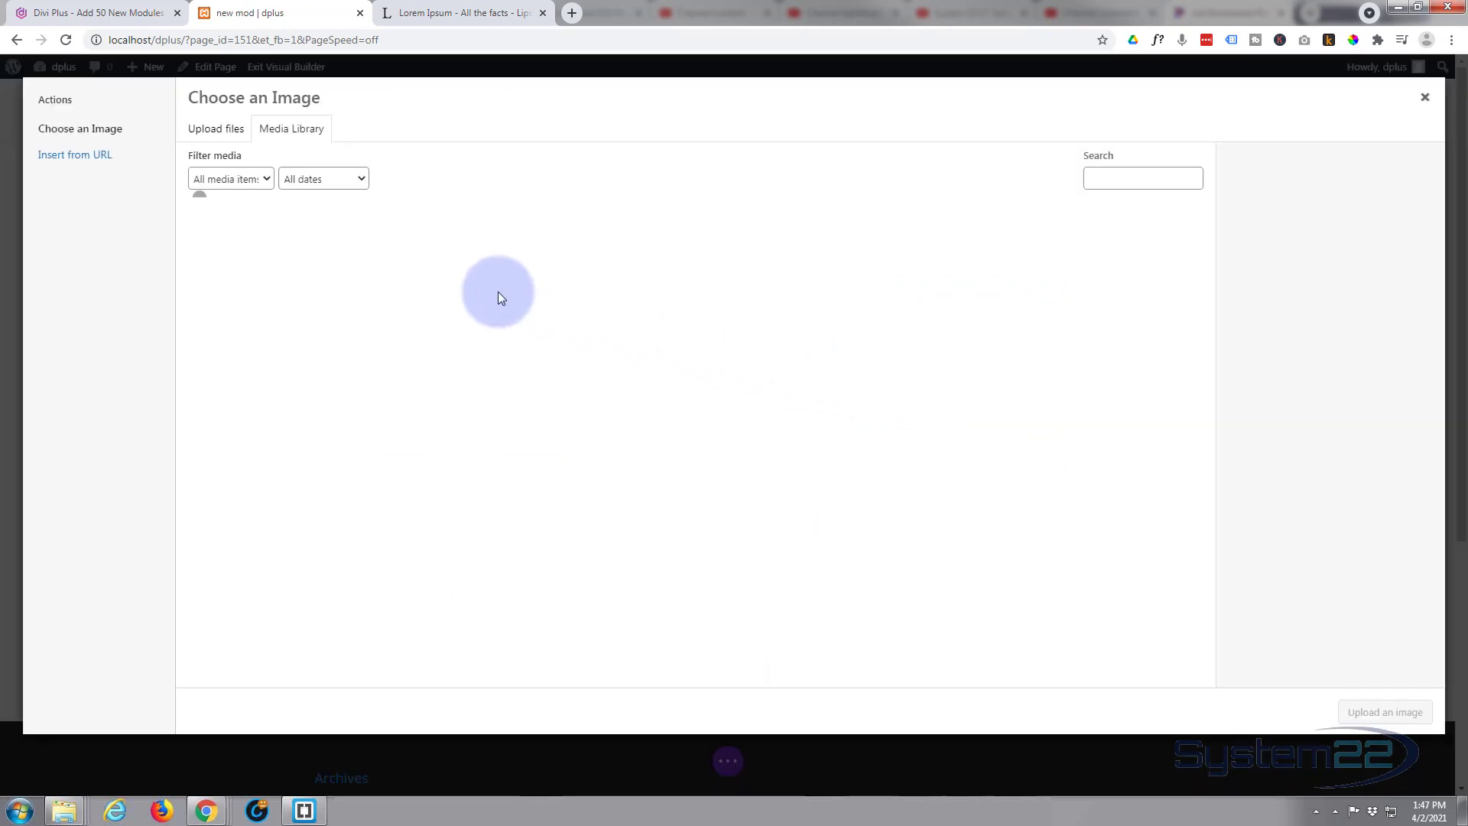
{"action": "left_click", "coordinate": [579, 265]}
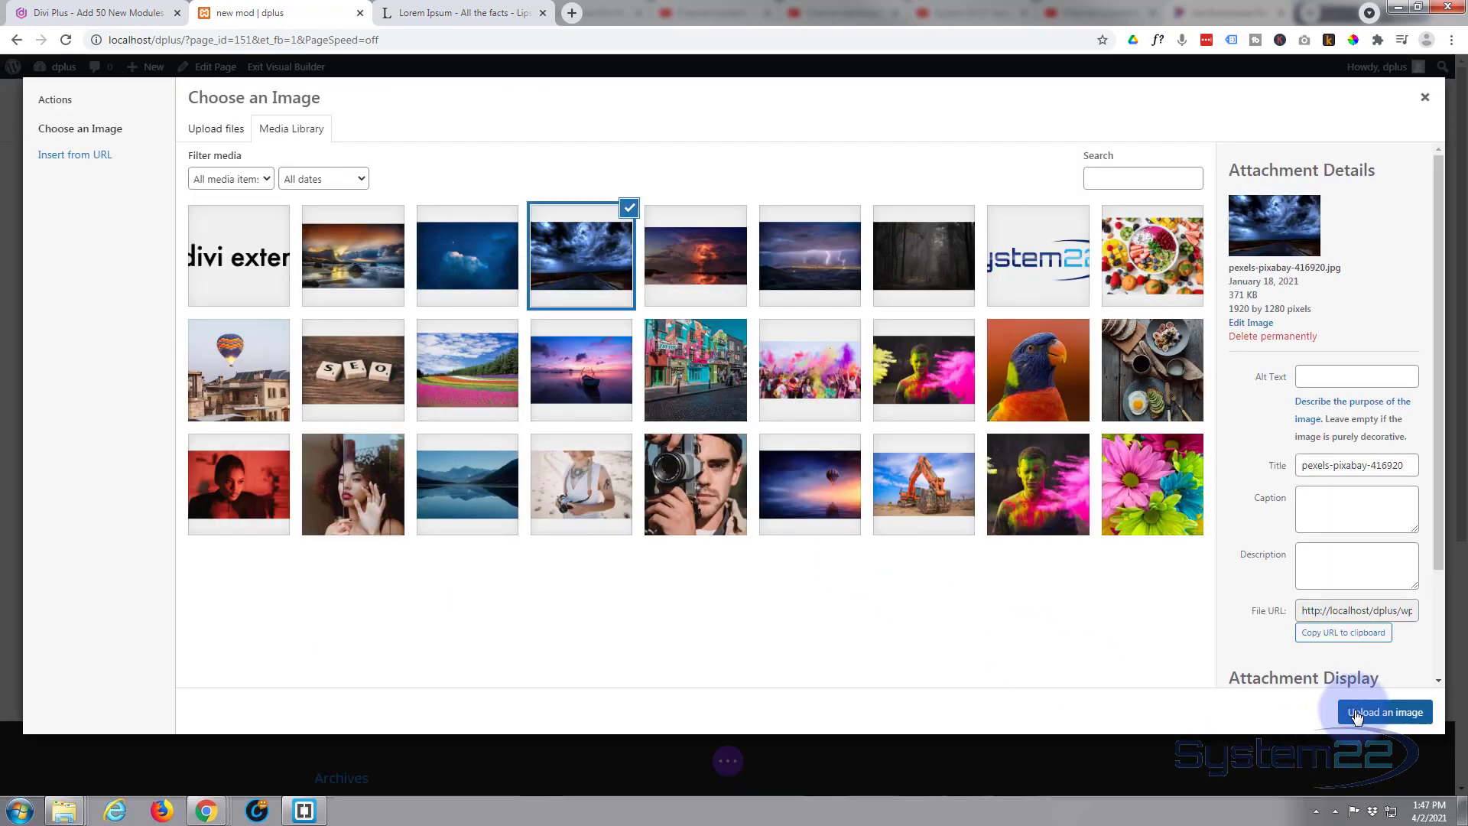
{"action": "left_click", "coordinate": [1356, 716]}
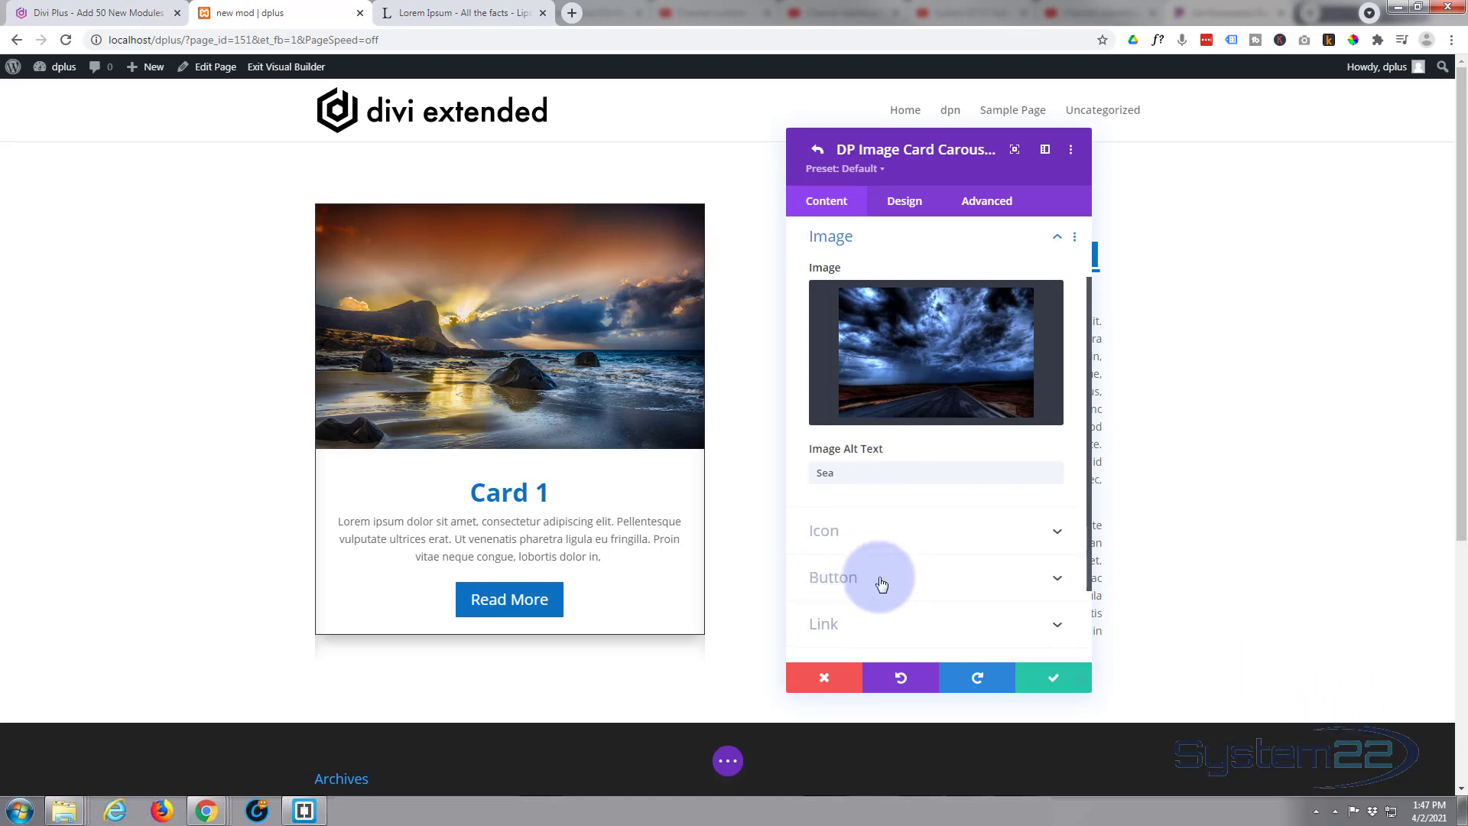
{"action": "scroll", "coordinate": [906, 604], "scroll_direction": "down", "scroll_amount": 1}
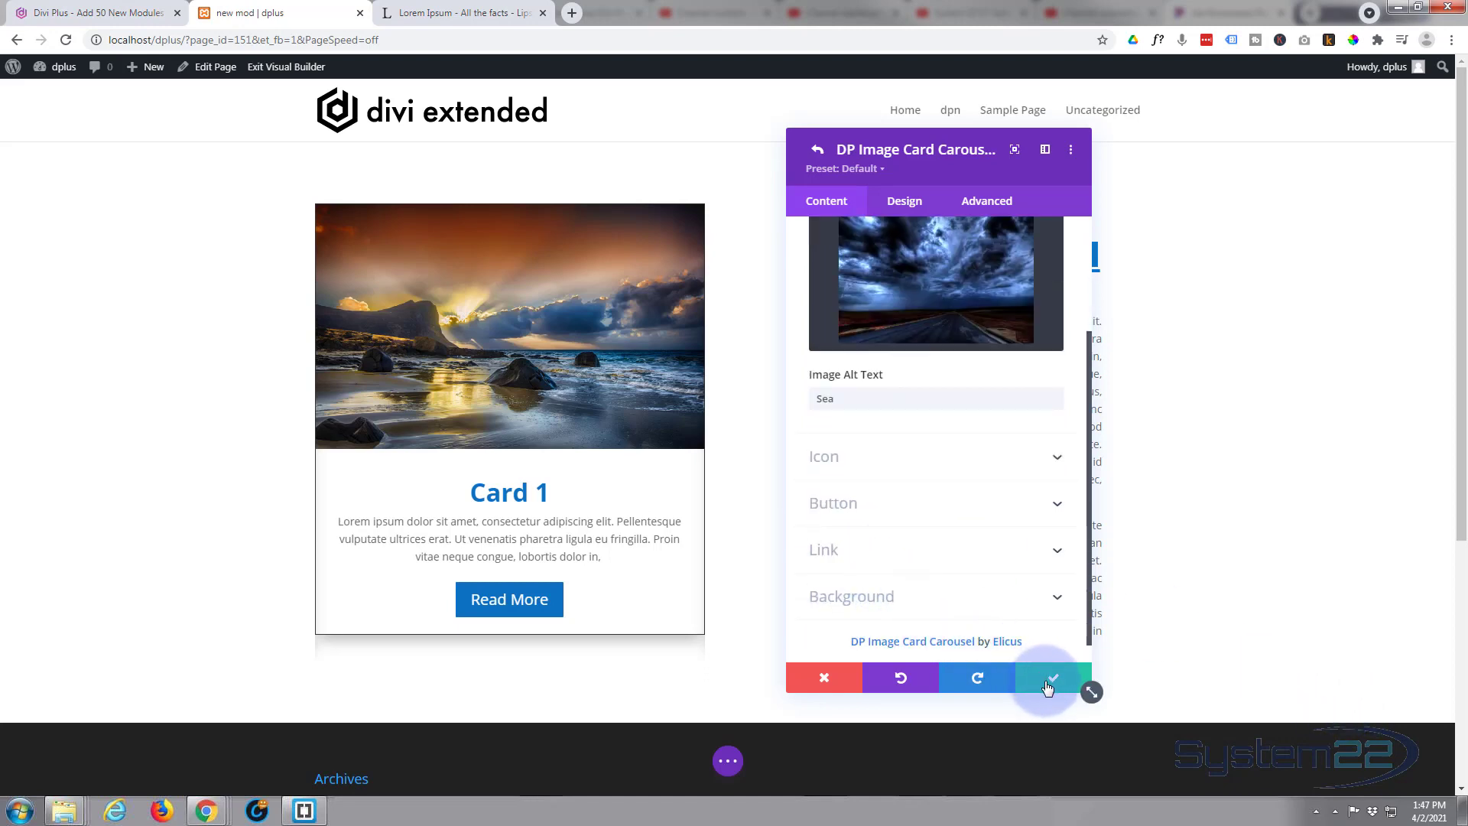
{"action": "left_click", "coordinate": [1049, 681]}
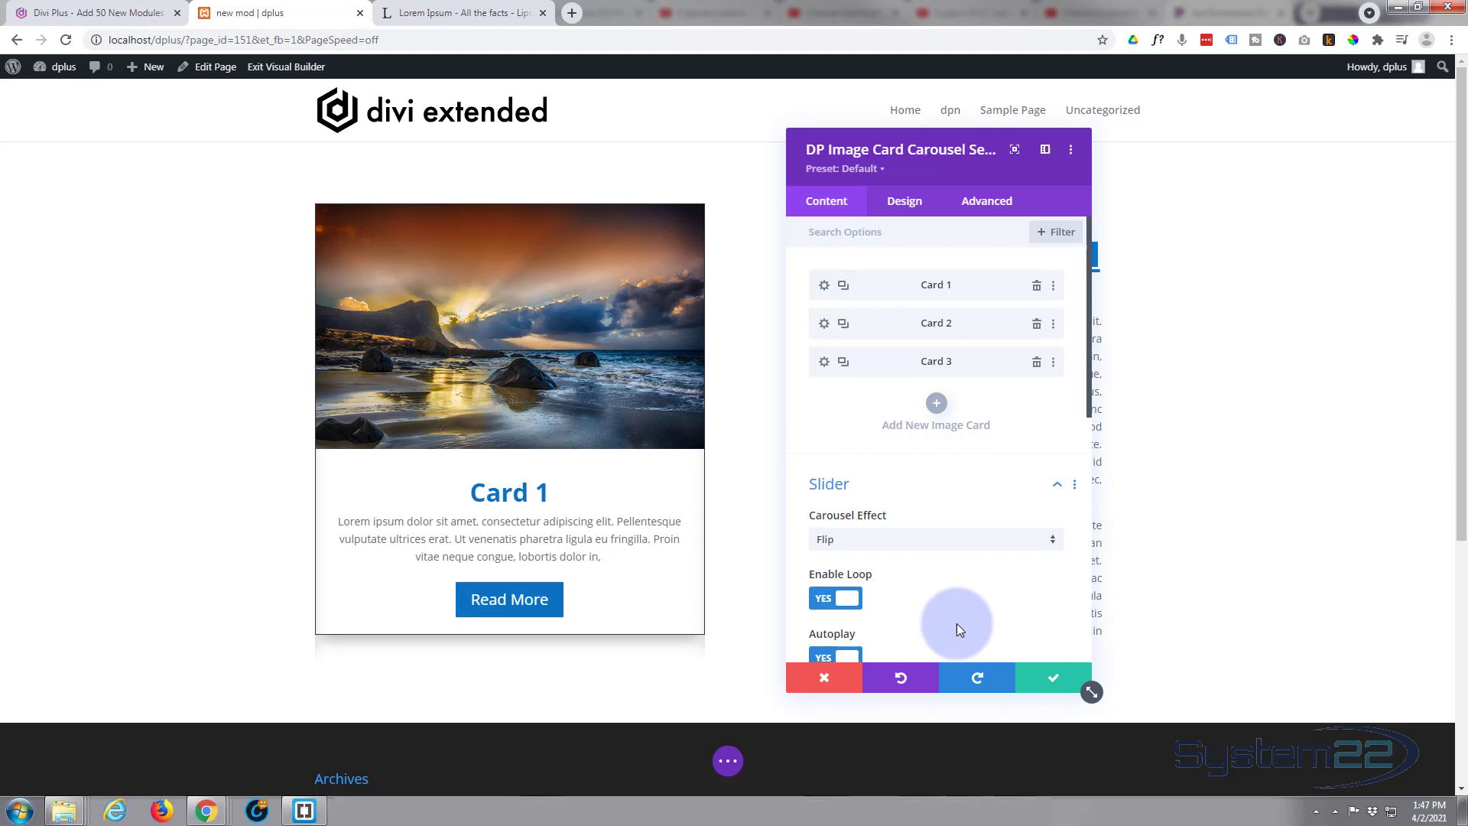
{"action": "scroll", "coordinate": [915, 515], "scroll_direction": "down", "scroll_amount": 4}
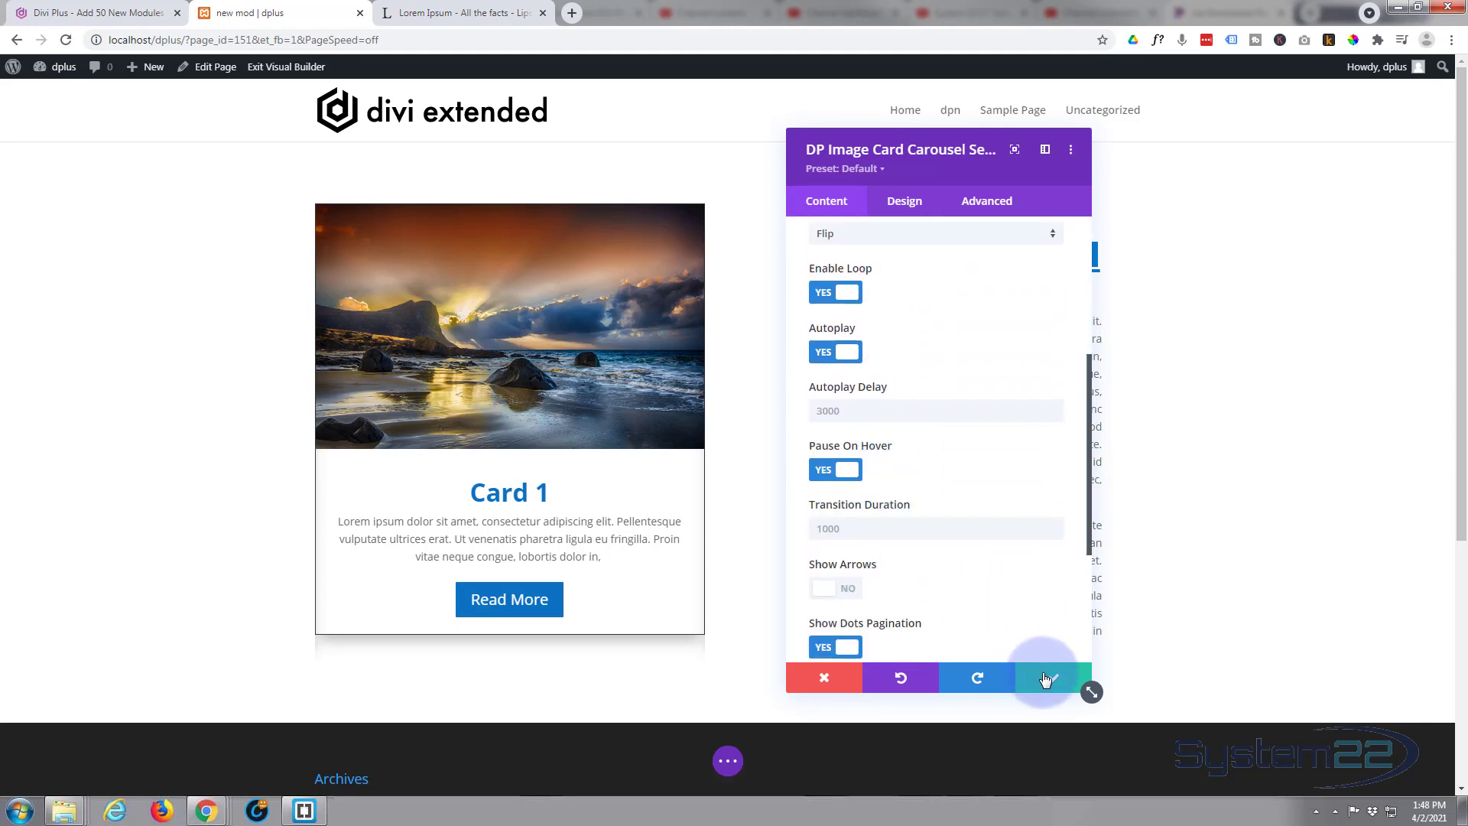
Save the carousel module settings and exit the Visual Builder to view the page.
{"action": "left_click", "coordinate": [1046, 681]}
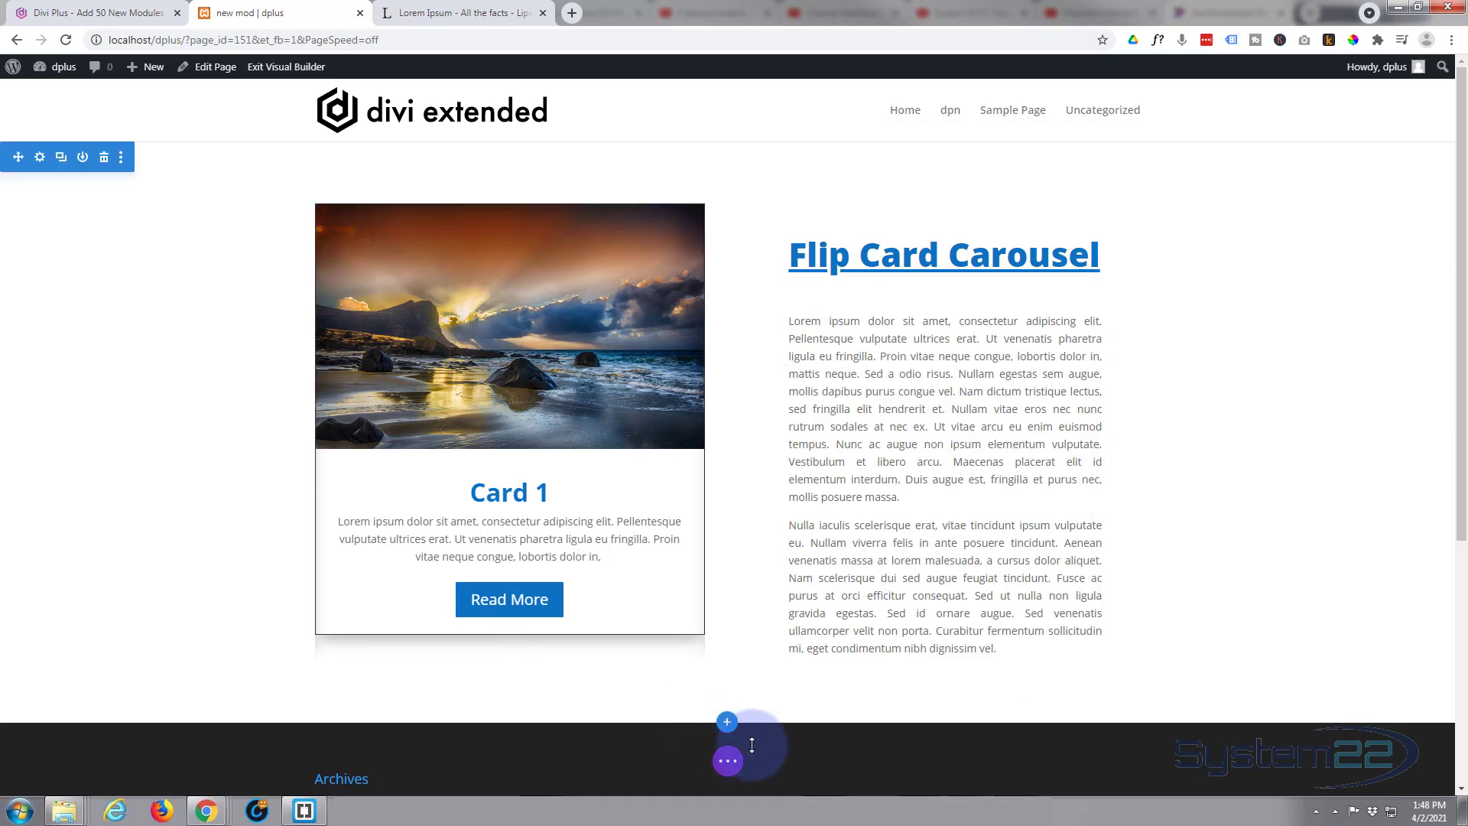
{"action": "left_click", "coordinate": [728, 760]}
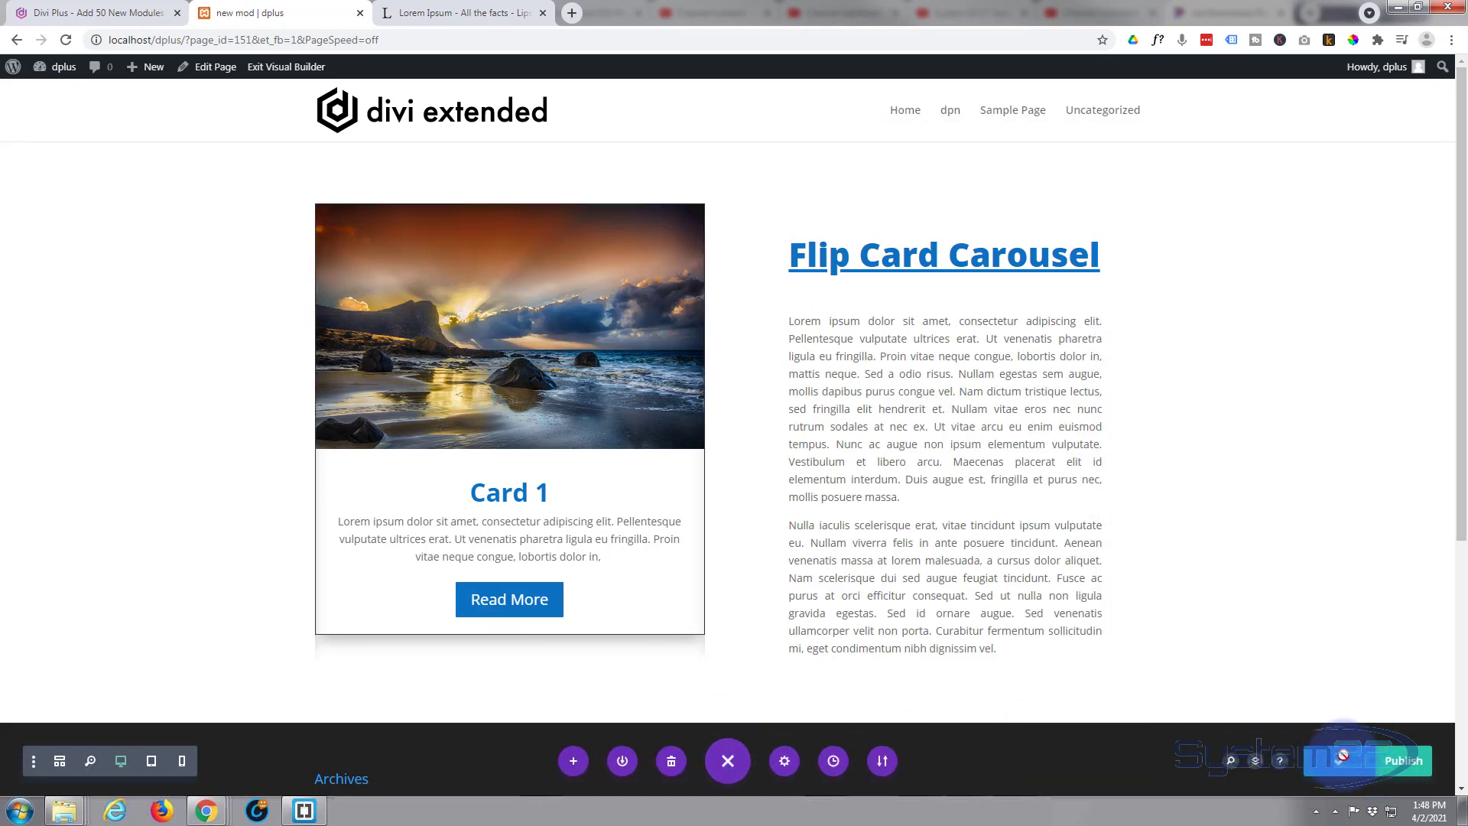
{"action": "left_click", "coordinate": [283, 67]}
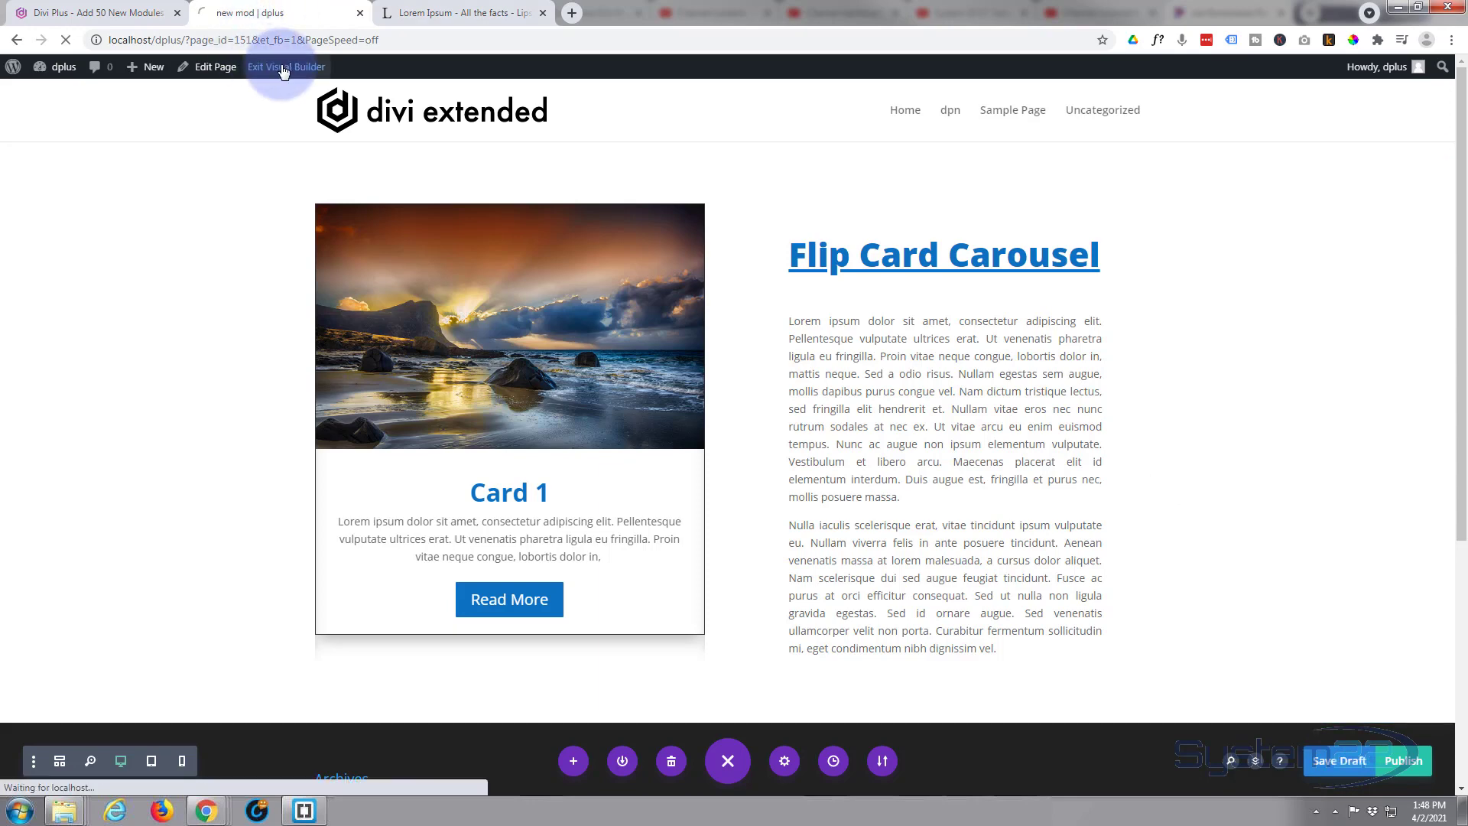